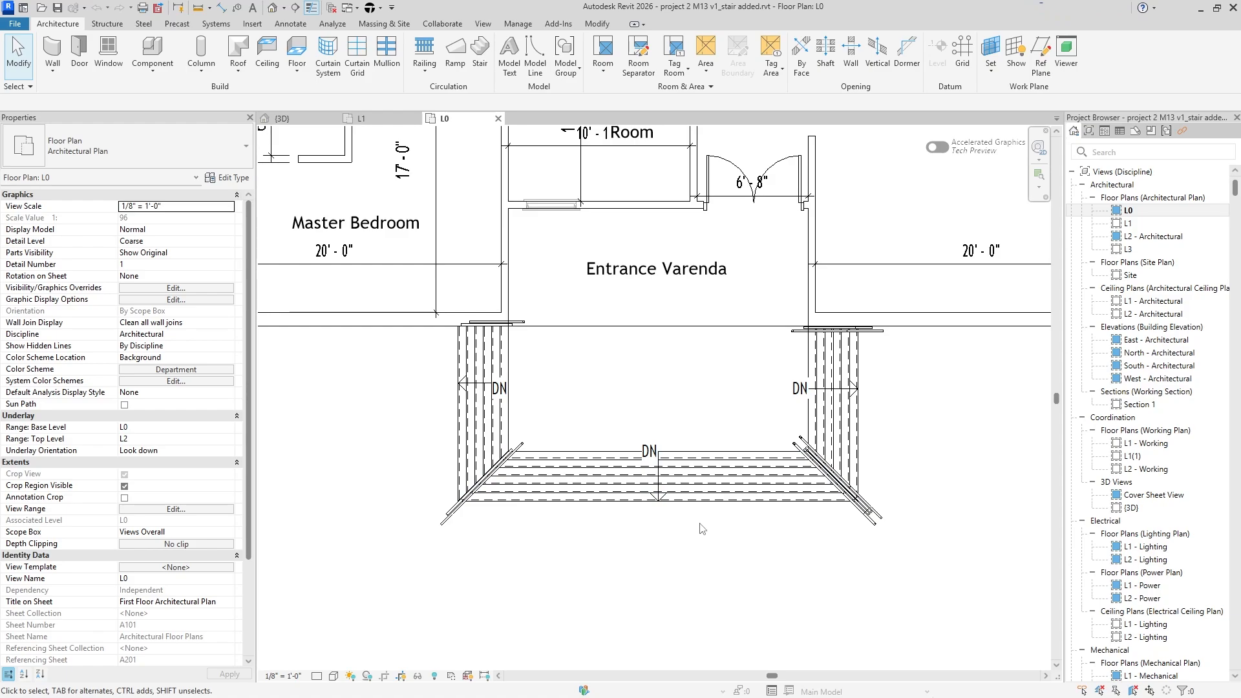
# - Examine the existing entrance stairs and their railings from several angles in the 3D view
pyautogui.click(296, 125)
pyautogui.keyDown('shift'); pyautogui.moveTo(707, 364); pyautogui.dragTo(753, 444, button='middle'); pyautogui.keyUp('shift')
pyautogui.scroll(5, 648, 499)
pyautogui.keyDown('shift'); pyautogui.moveTo(648, 499); pyautogui.dragTo(833, 491, button='middle'); pyautogui.keyUp('shift')
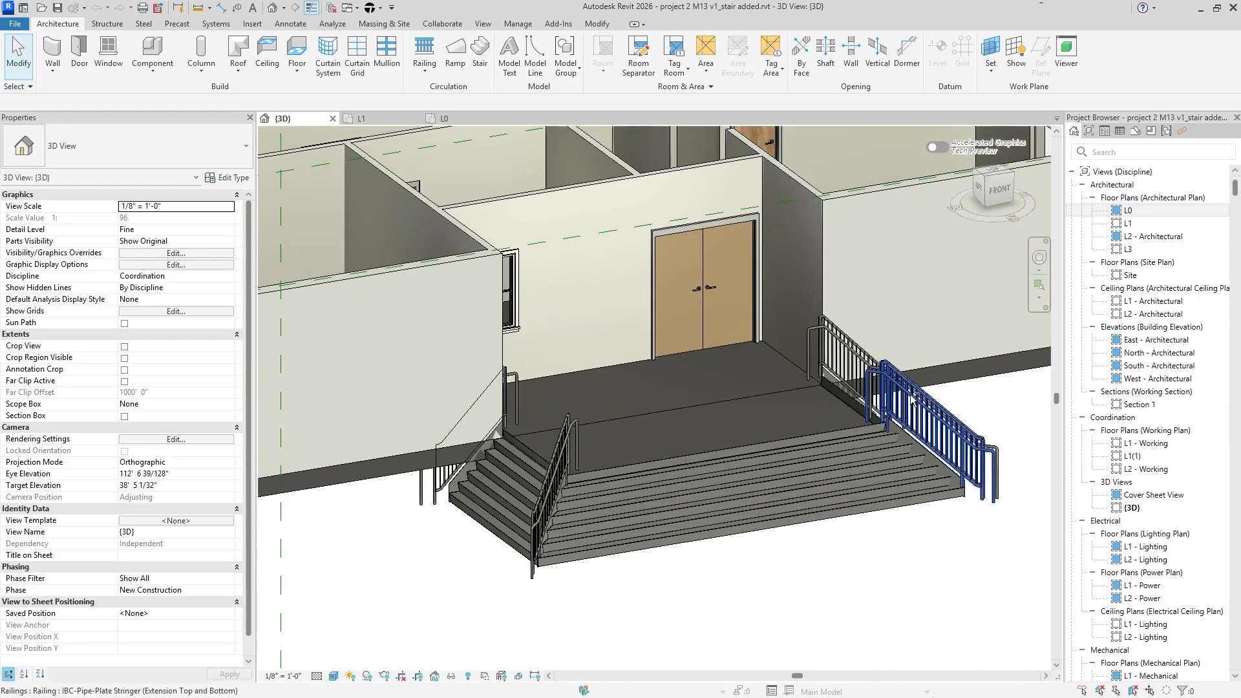
pyautogui.keyDown('shift'); pyautogui.moveTo(869, 445); pyautogui.dragTo(814, 501, button='middle'); pyautogui.keyUp('shift')
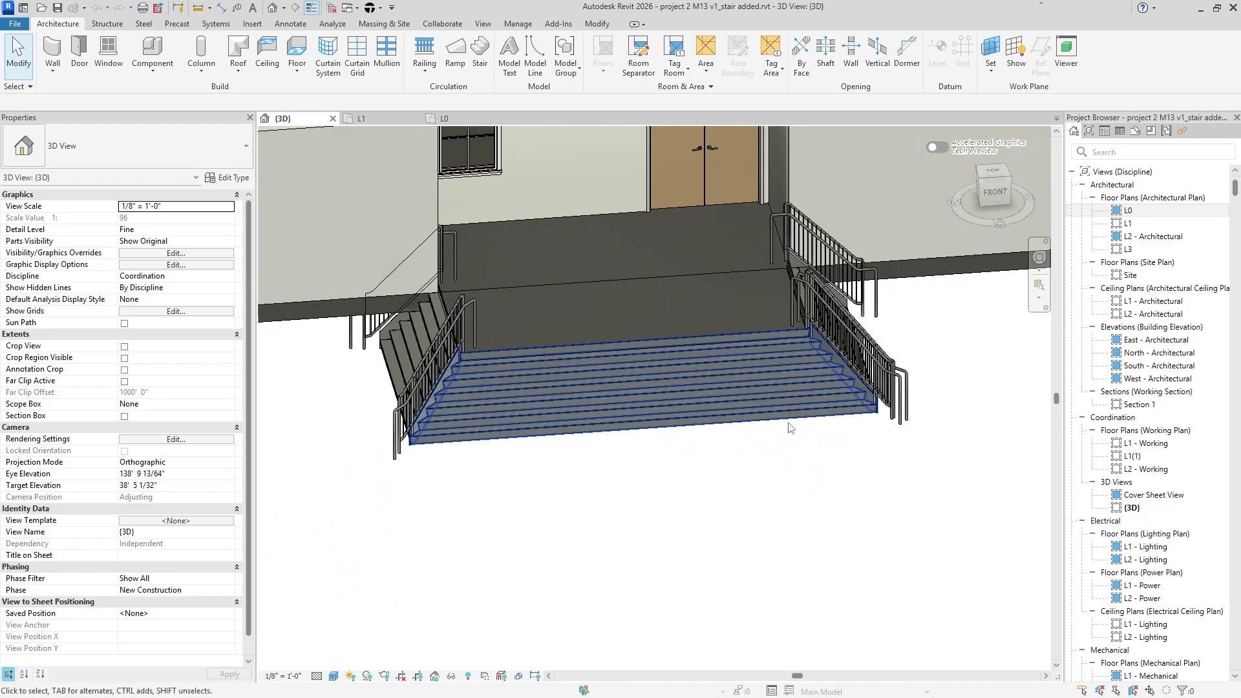
pyautogui.moveTo(789, 427); pyautogui.dragTo(797, 470, button='middle')
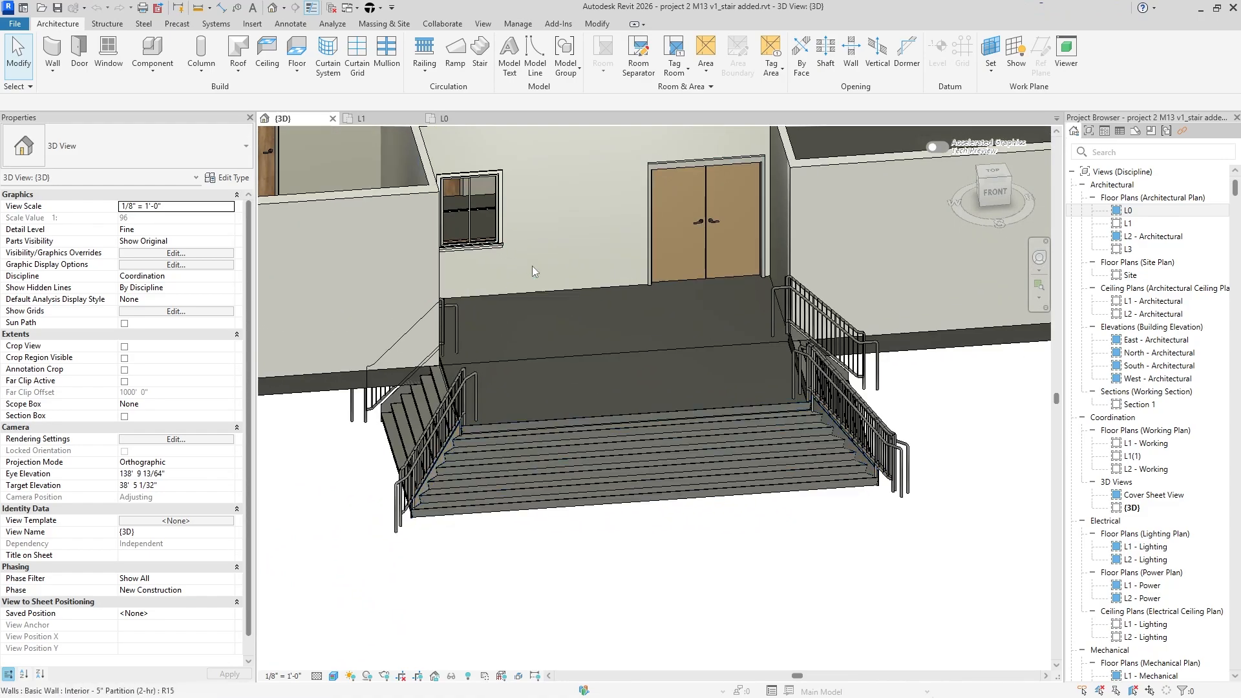
# - Delete all the stair flights and railings in front of the entrance verandah on the L0 floor plan
pyautogui.click(451, 123)
pyautogui.moveTo(424, 343); pyautogui.dragTo(372, 361)
pyautogui.press('Delete')
pyautogui.press('Delete')
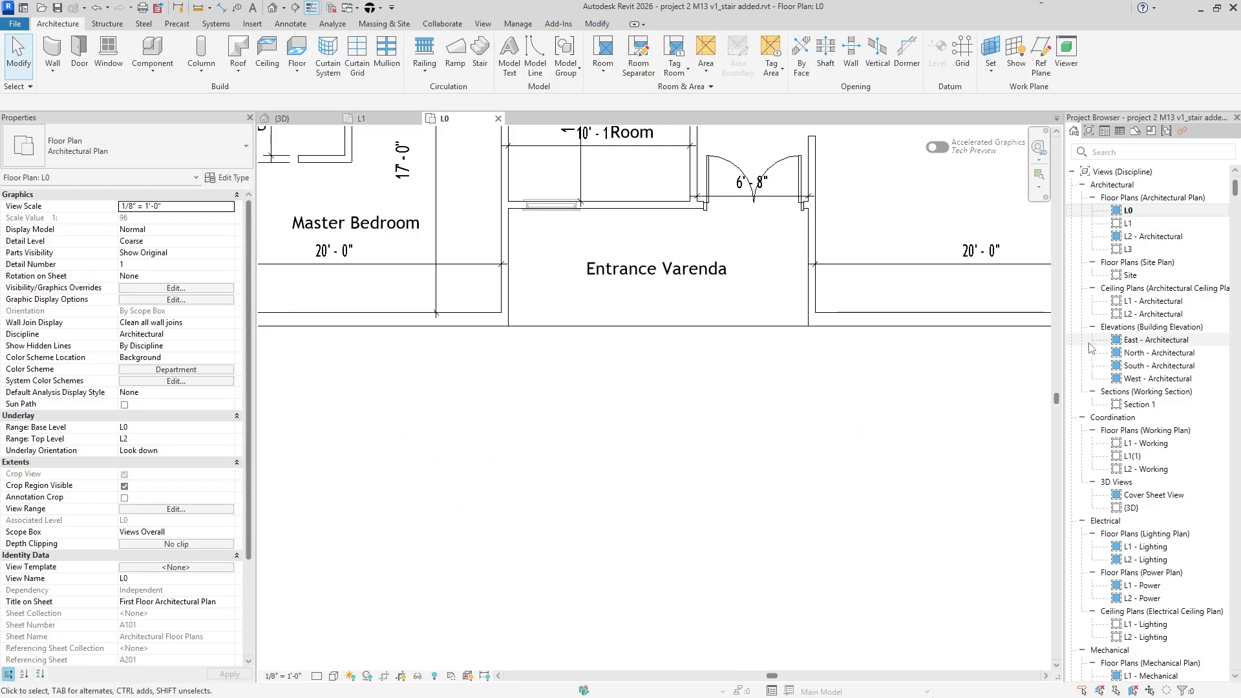
# - Open the South architectural elevation and return to the L0 floor plan
pyautogui.doubleClick(1157, 366)
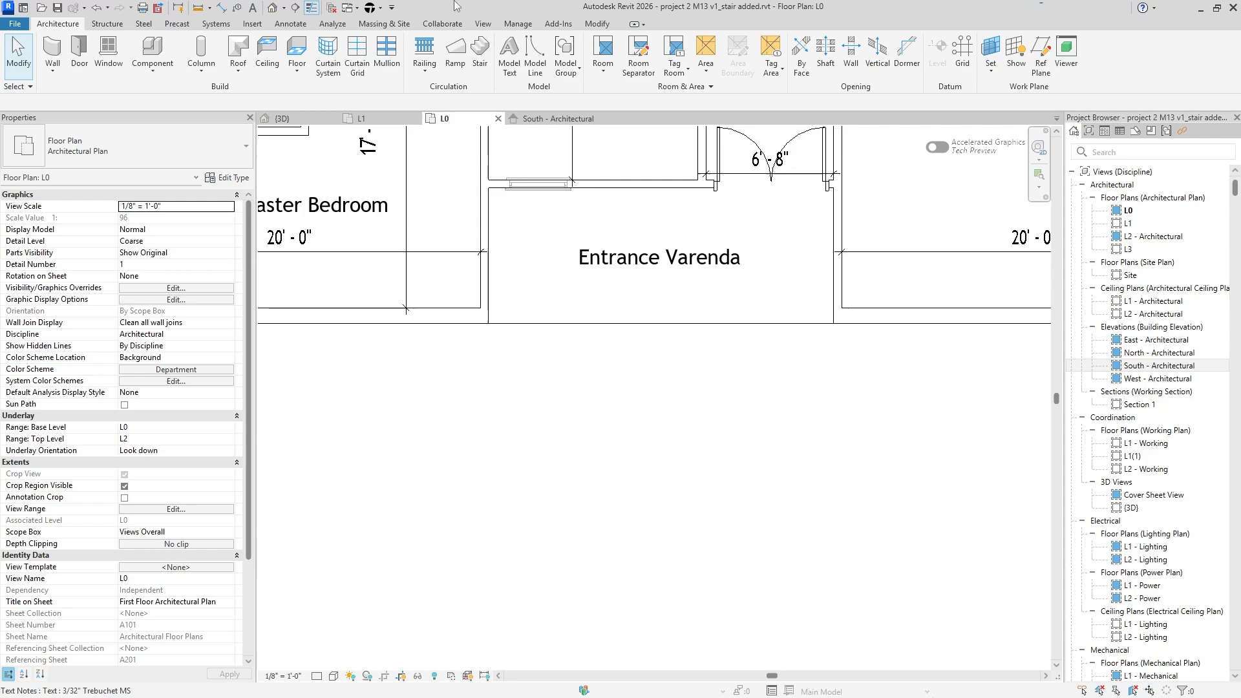
pyautogui.click(20, 25)
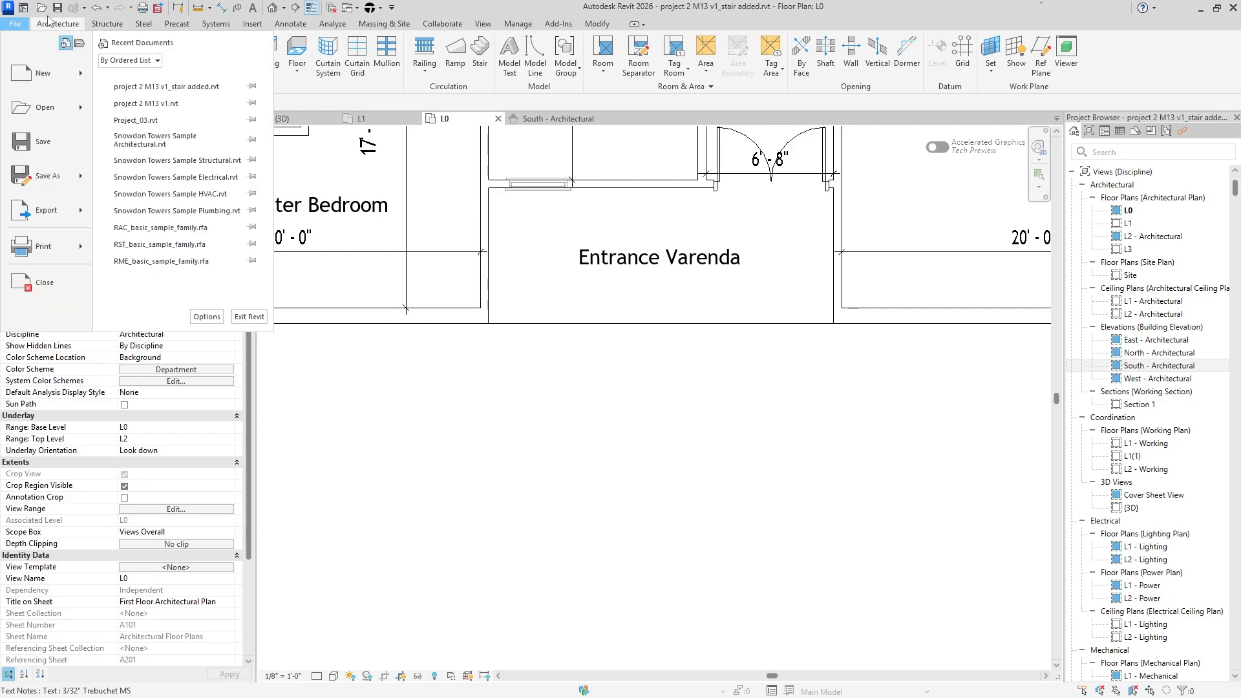
pyautogui.click(51, 24)
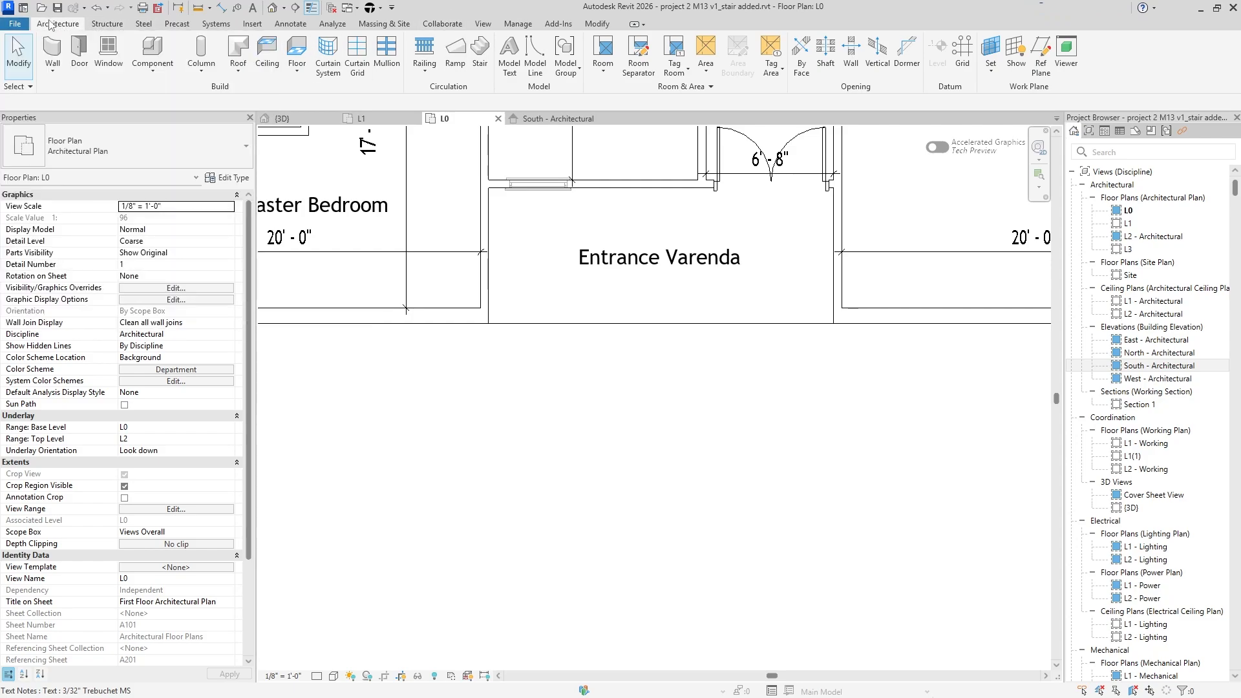
# - Start a stair with a sketched run and draw three parallel 3'-6" riser lines, 6" apart, below the entrance verandah
pyautogui.click(479, 53)
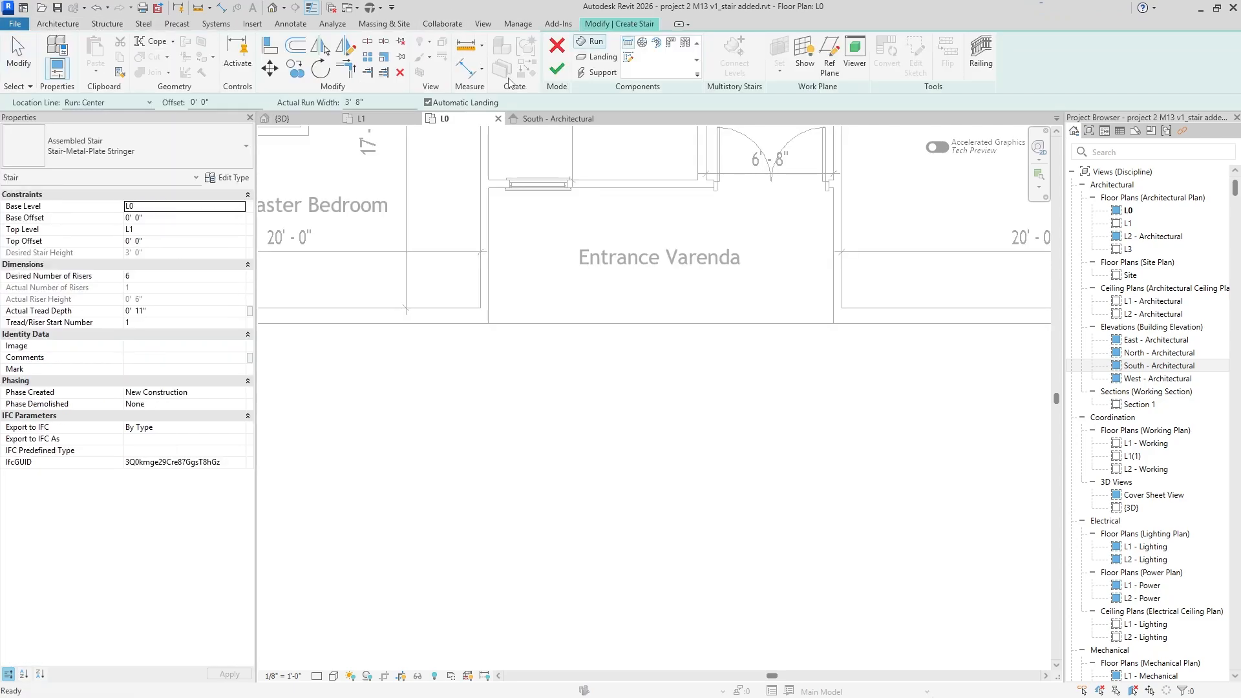
pyautogui.click(626, 61)
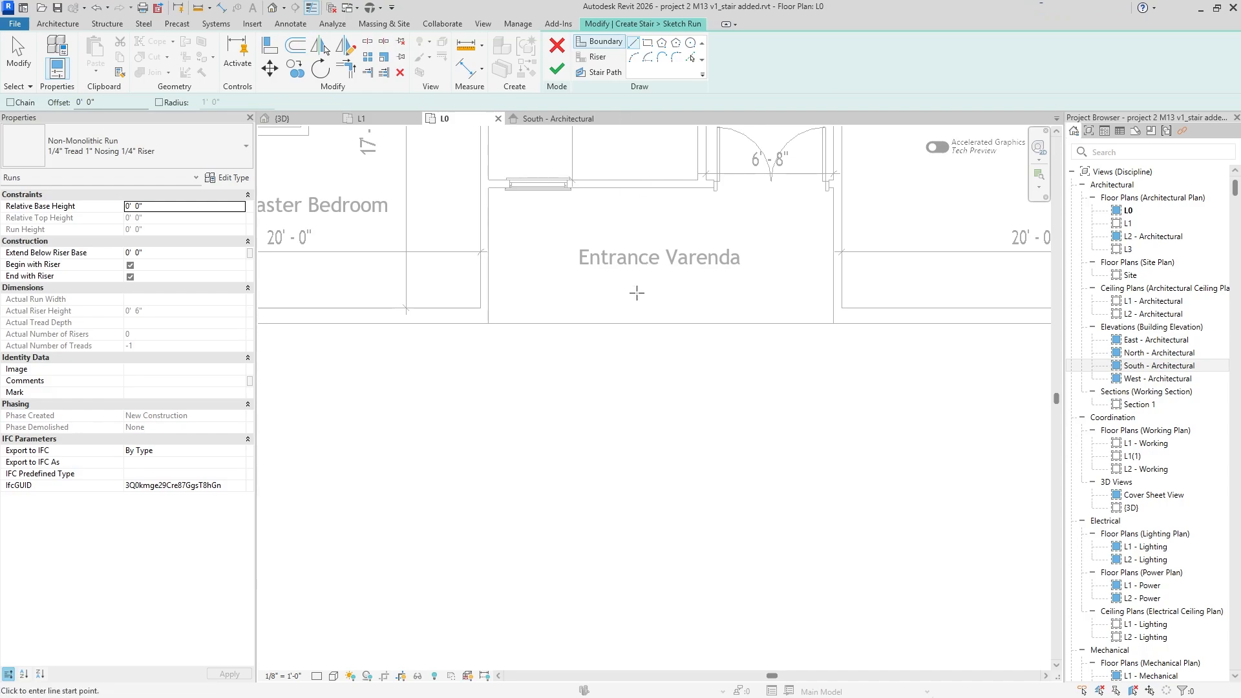
pyautogui.click(598, 57)
pyautogui.click(606, 378)
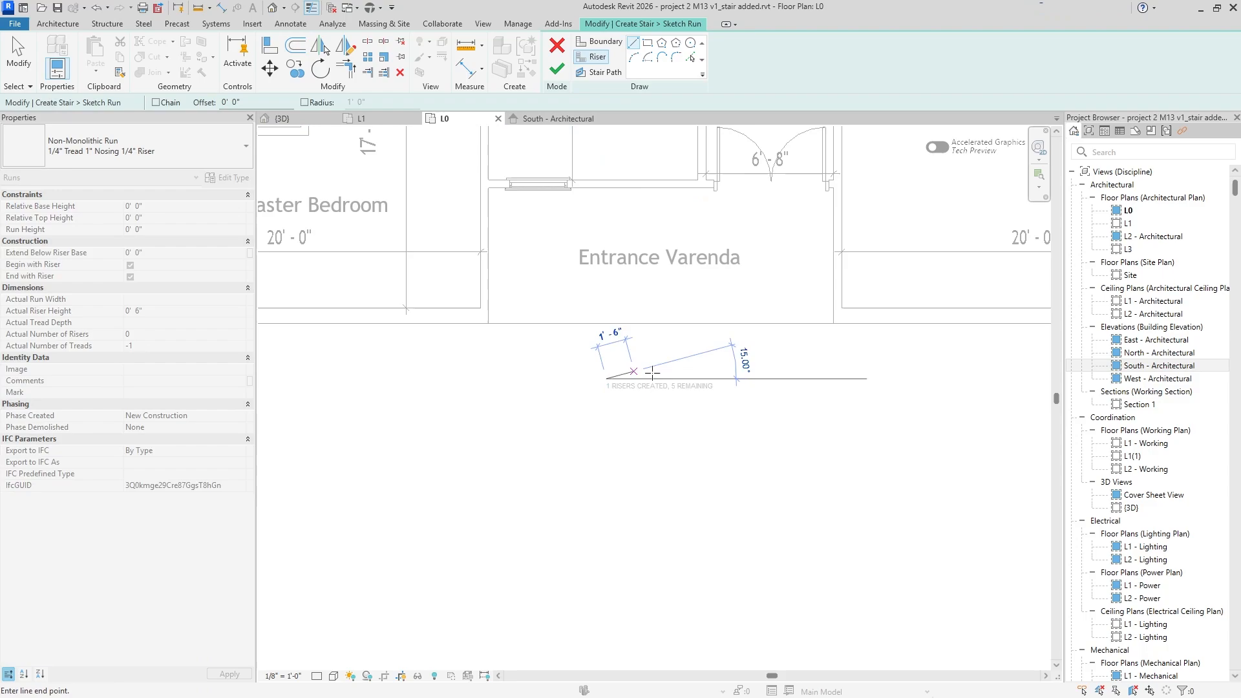
pyautogui.click(674, 379)
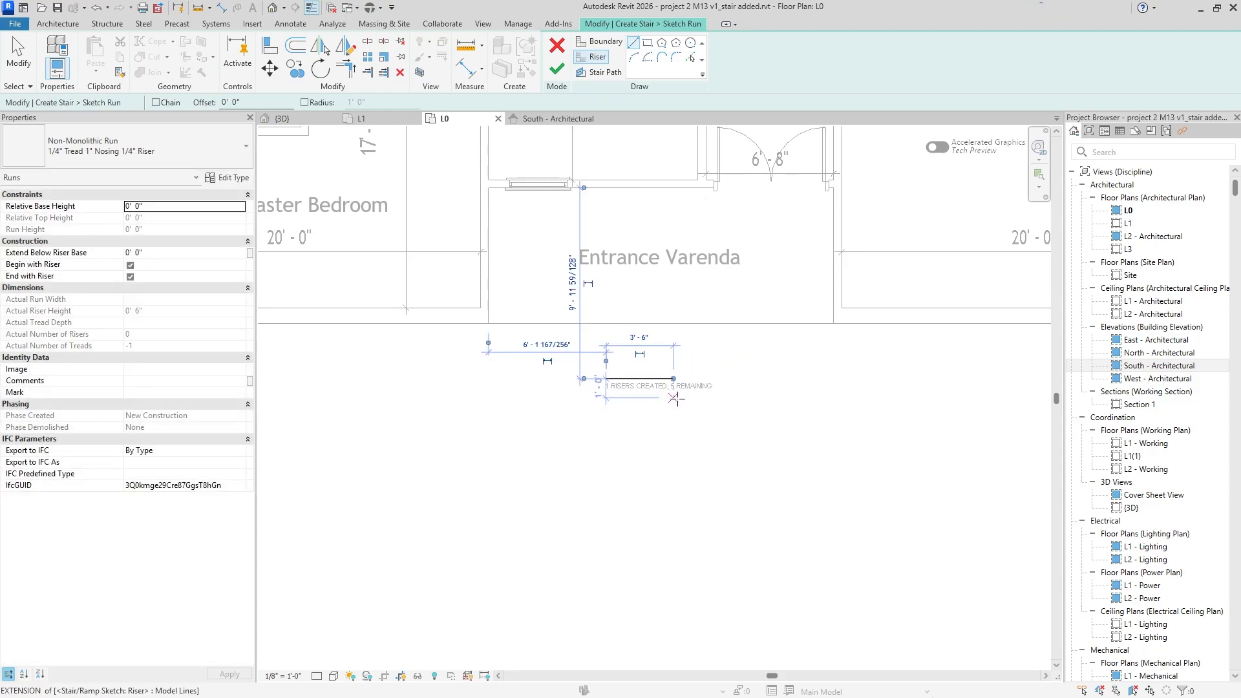
pyautogui.click(606, 388)
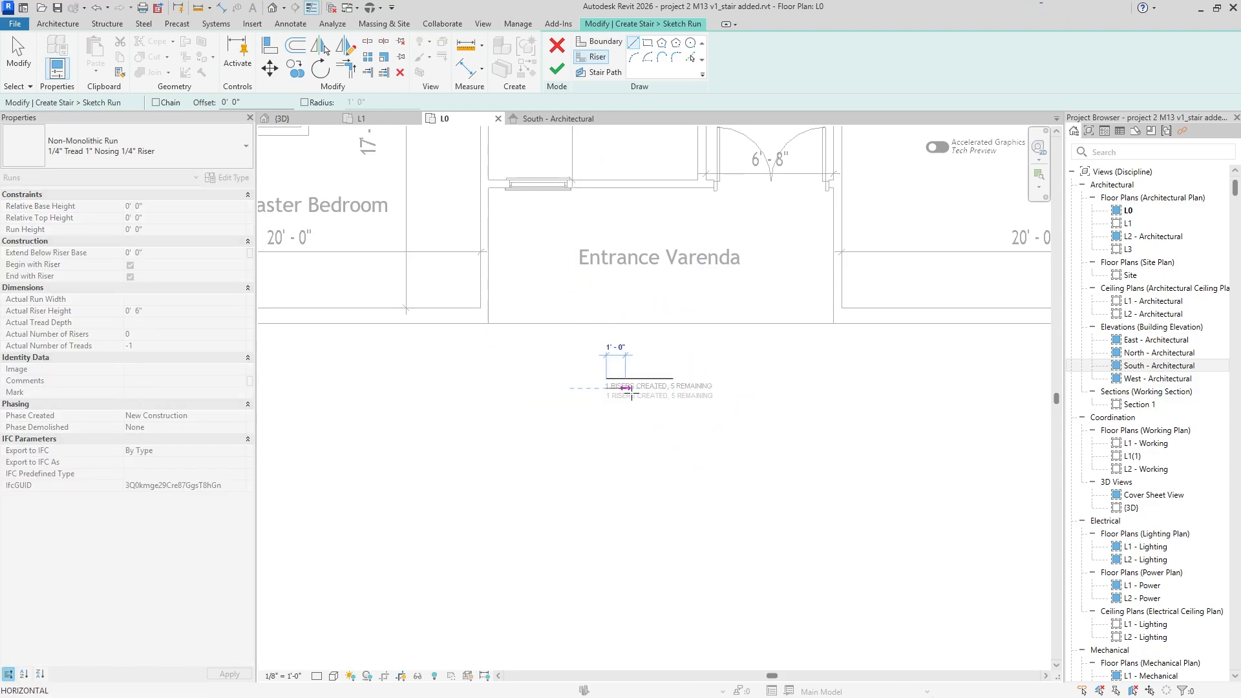
pyautogui.click(673, 388)
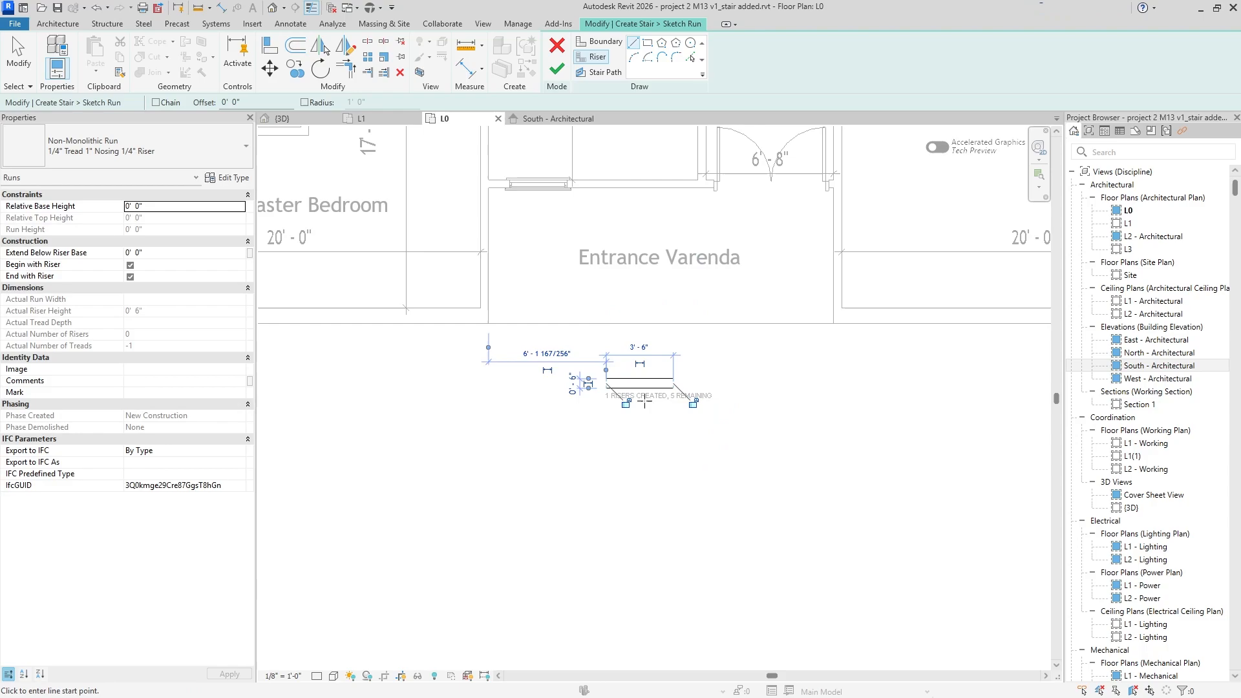
pyautogui.click(606, 398)
pyautogui.click(673, 397)
# - Draw the two side boundary lines of the run, joining the outer ends of the first and last risers
pyautogui.scroll(5, 658, 396)
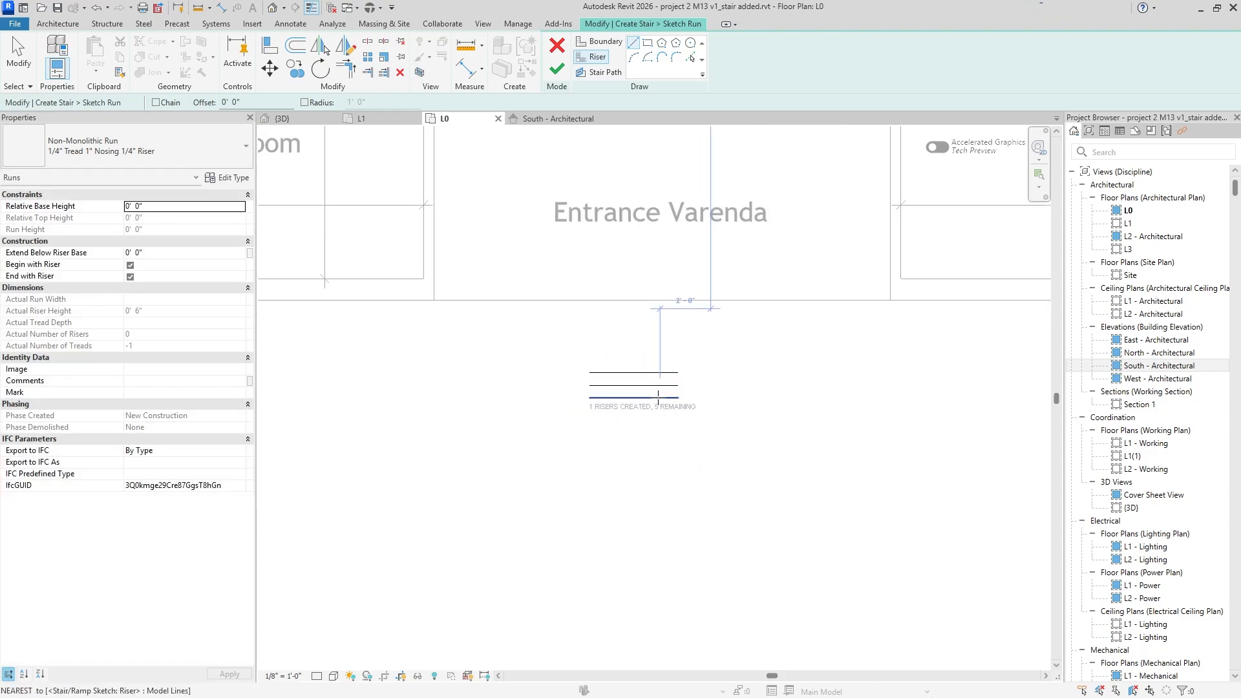
pyautogui.click(589, 43)
pyautogui.click(499, 340)
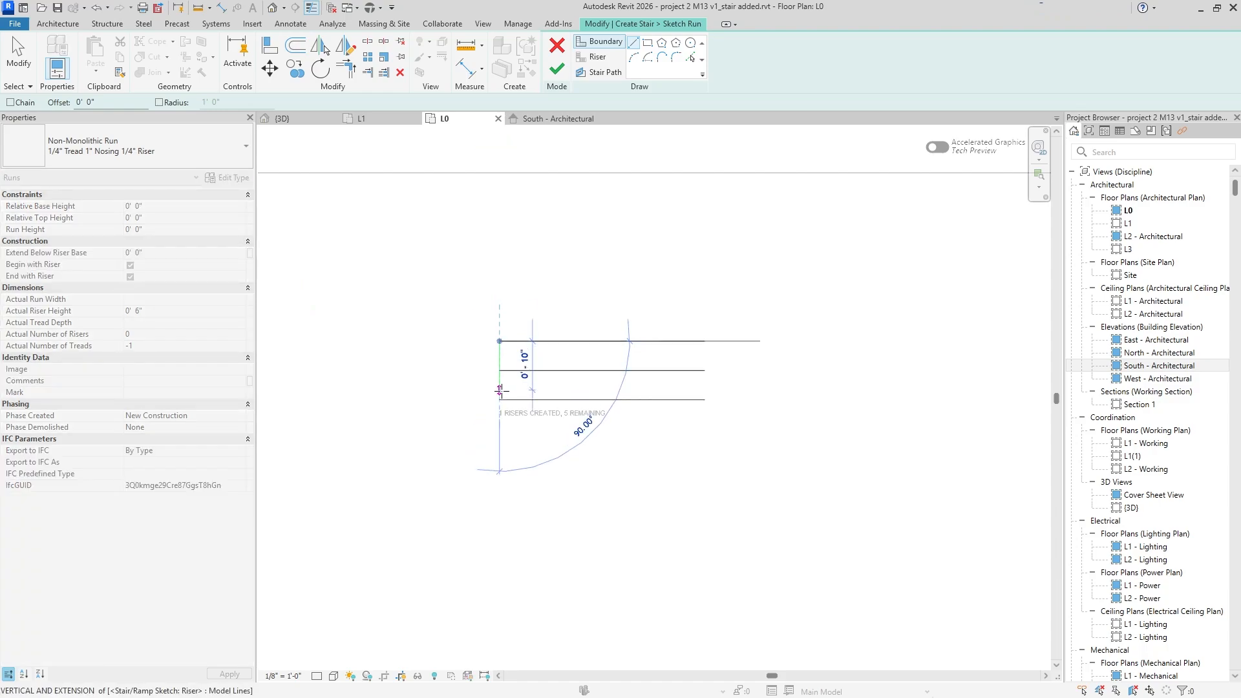
pyautogui.click(499, 400)
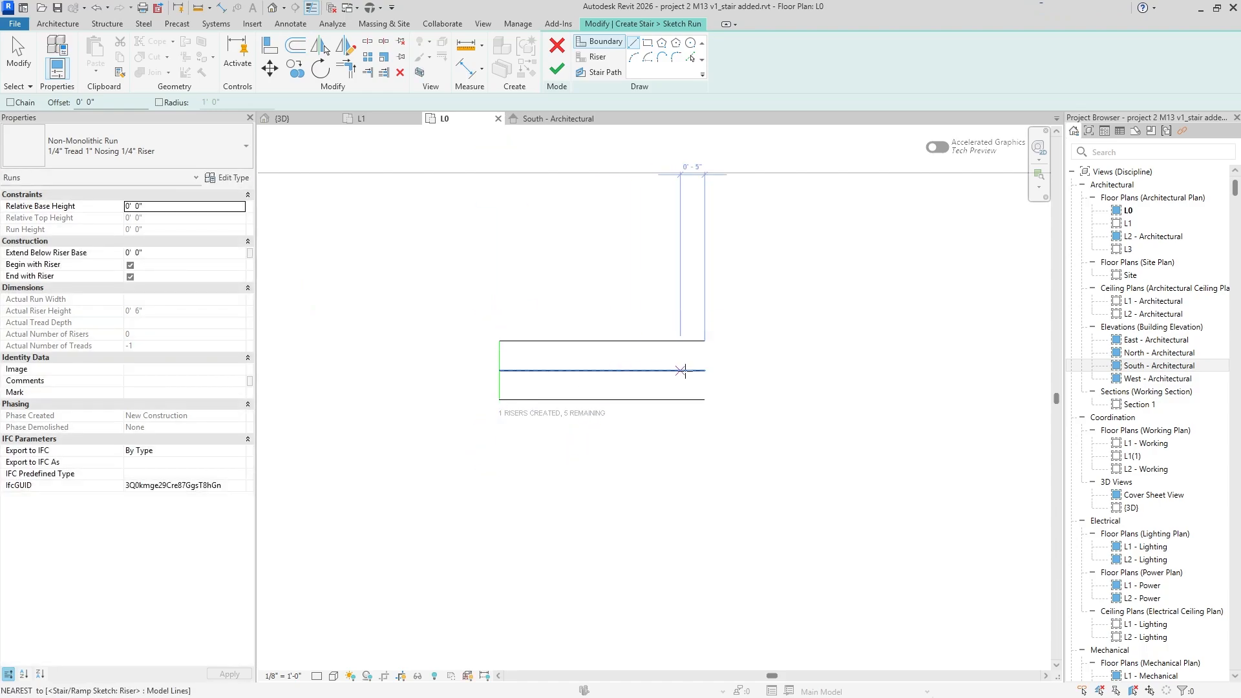
pyautogui.click(705, 399)
pyautogui.click(705, 340)
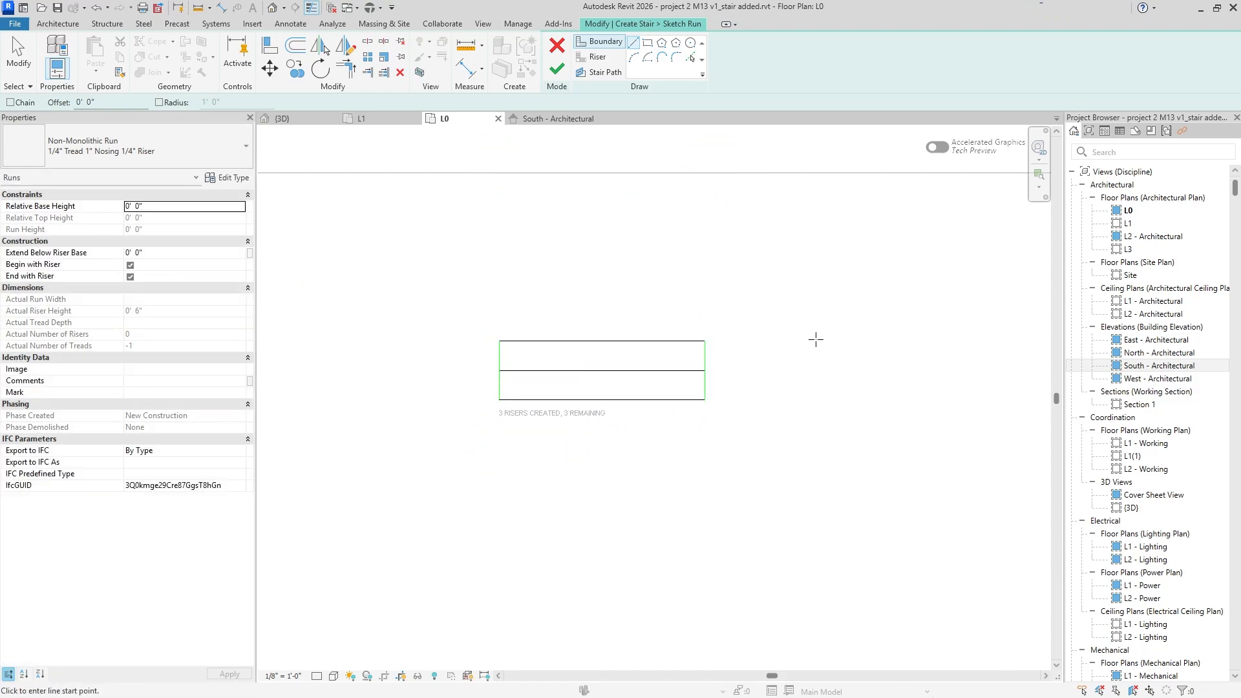
# - Draw the stair path from the midpoint of the lowest riser line to that of the uppermost one and finish the run sketch
pyautogui.click(590, 73)
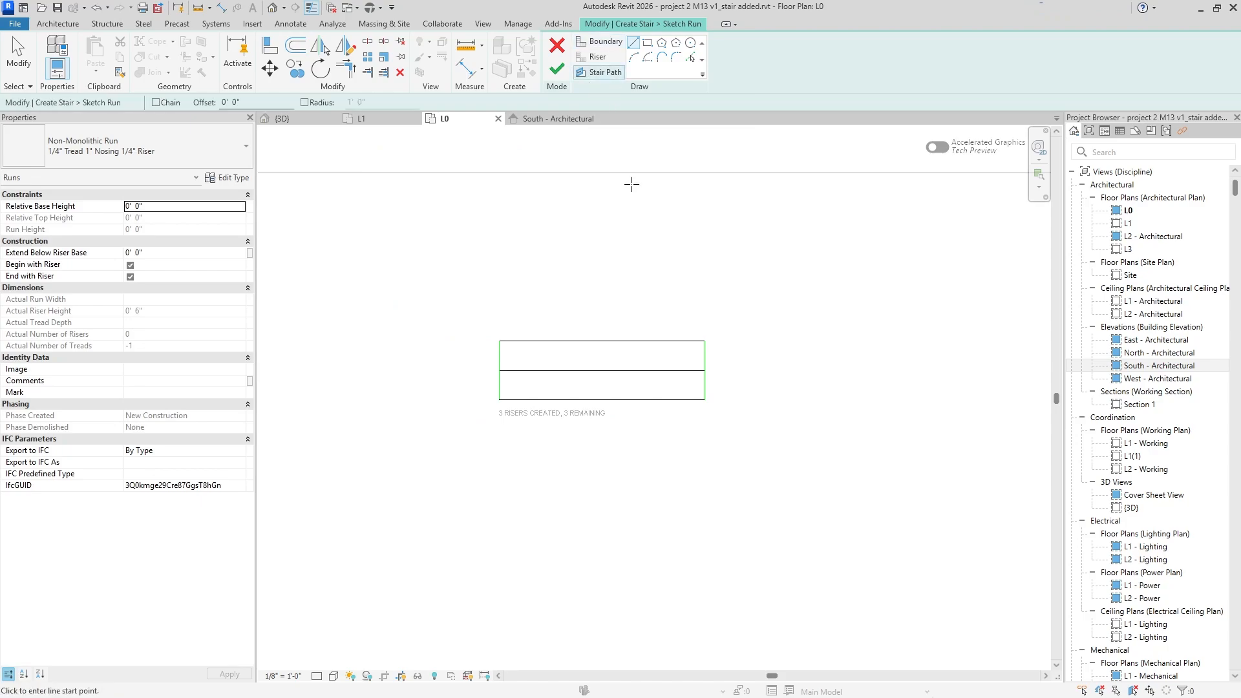
pyautogui.click(601, 399)
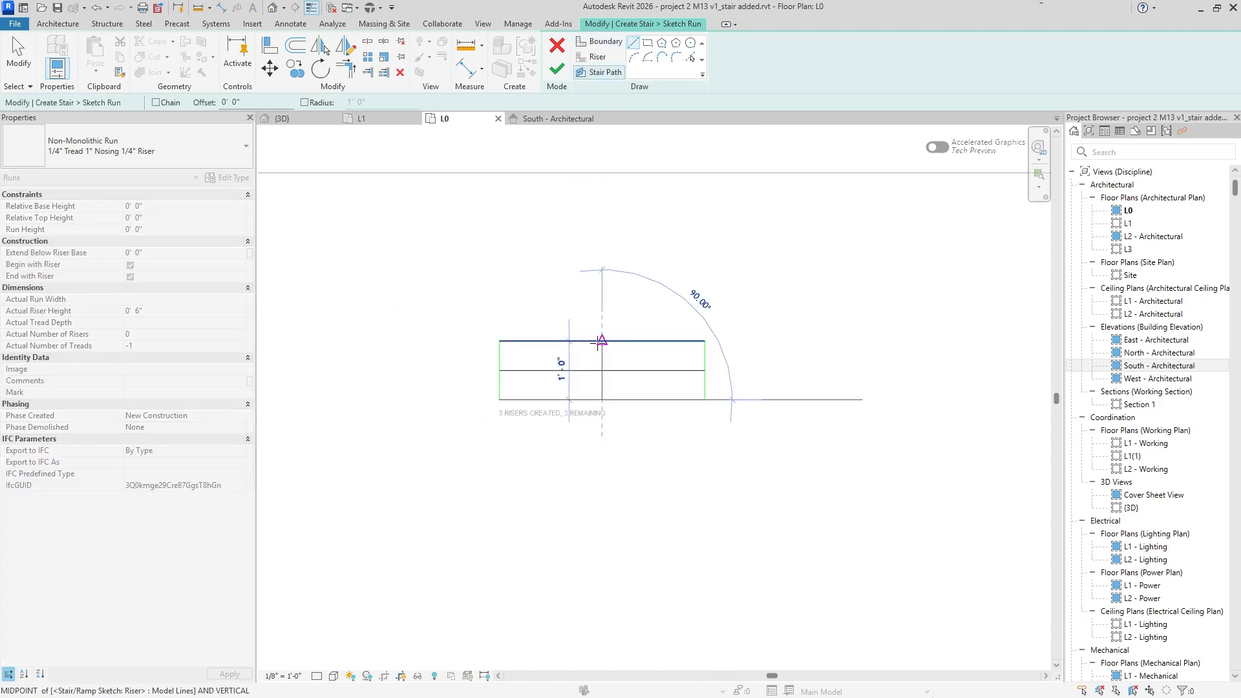
pyautogui.click(601, 341)
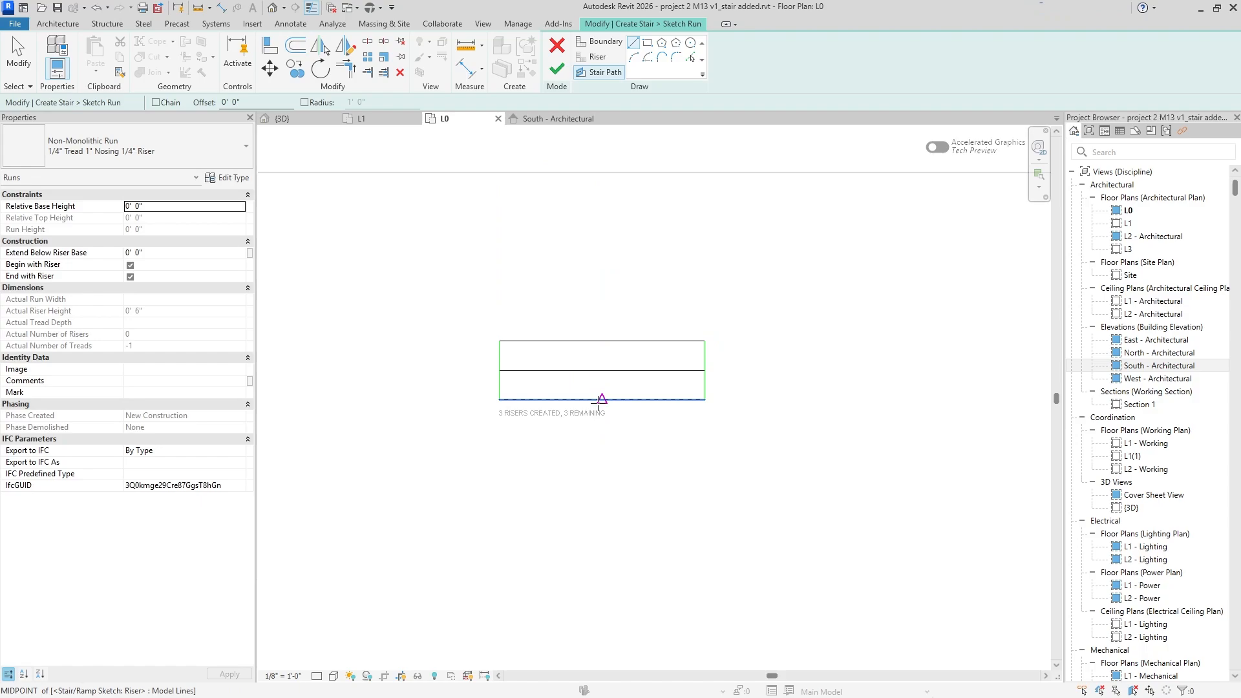
pyautogui.click(601, 399)
pyautogui.click(602, 341)
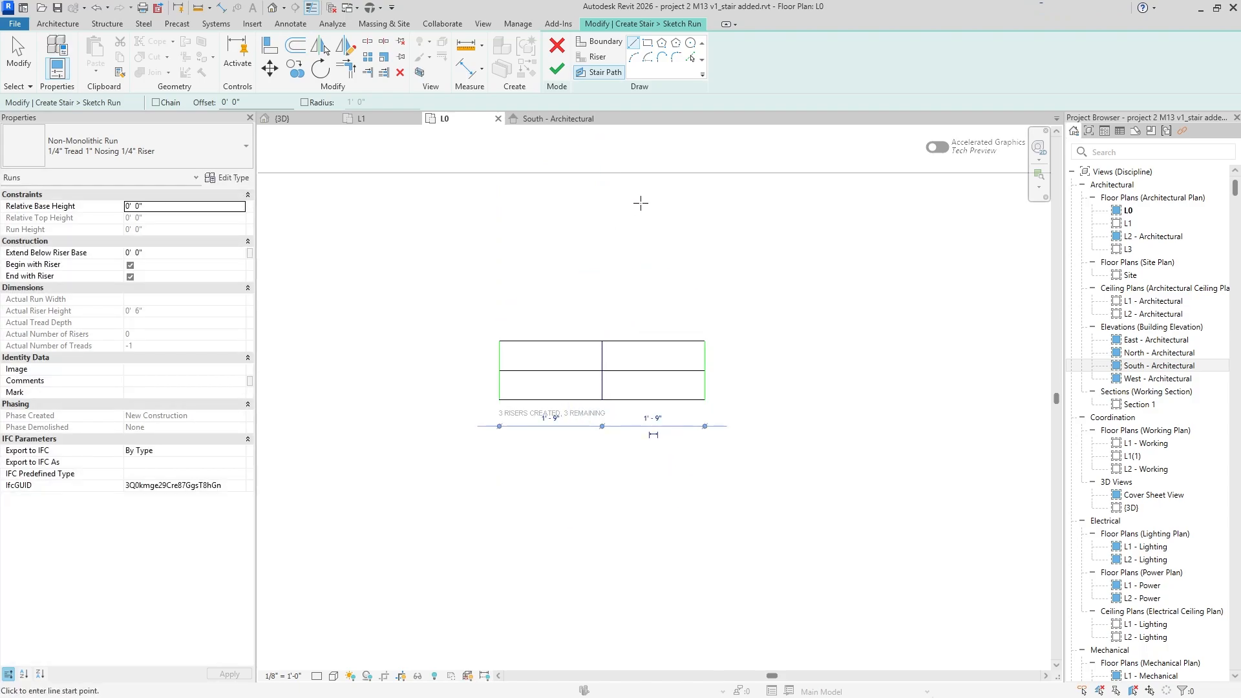
pyautogui.click(557, 70)
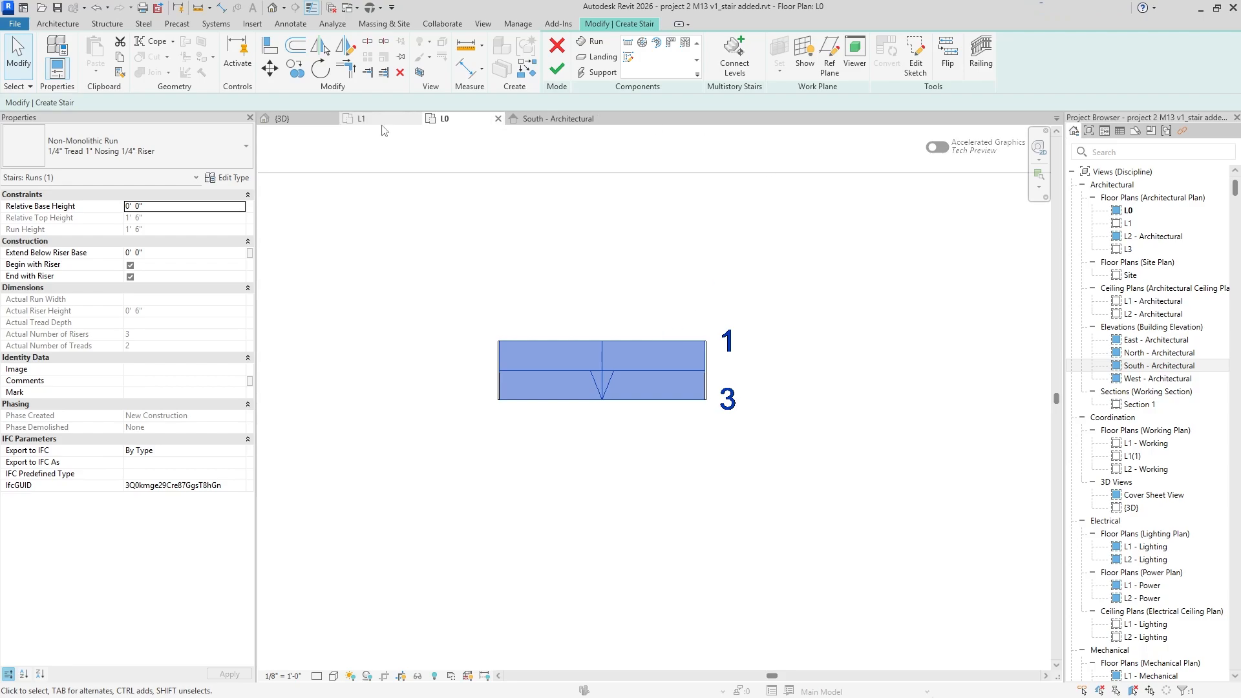
# - Flip the sketched stair's direction in the 3D view and discard the whole stair
pyautogui.click(284, 118)
pyautogui.keyDown('shift'); pyautogui.moveTo(496, 316); pyautogui.dragTo(788, 533, button='middle'); pyautogui.keyUp('shift')
pyautogui.click(732, 467)
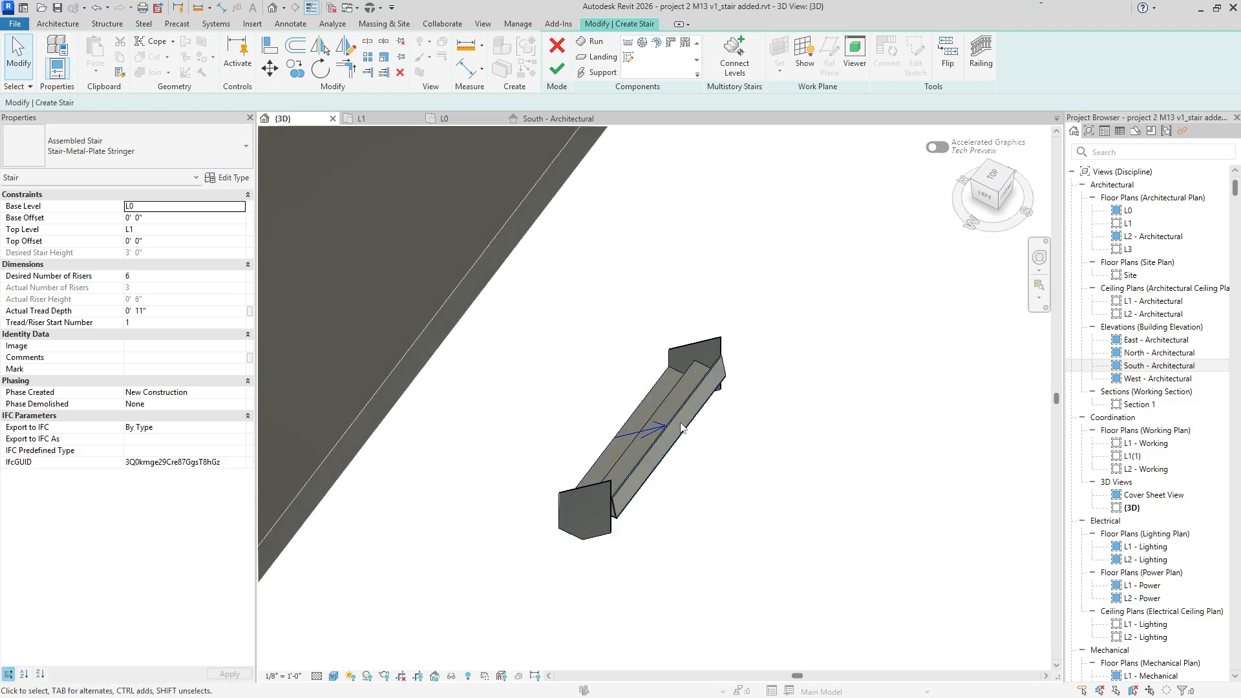
pyautogui.click(947, 58)
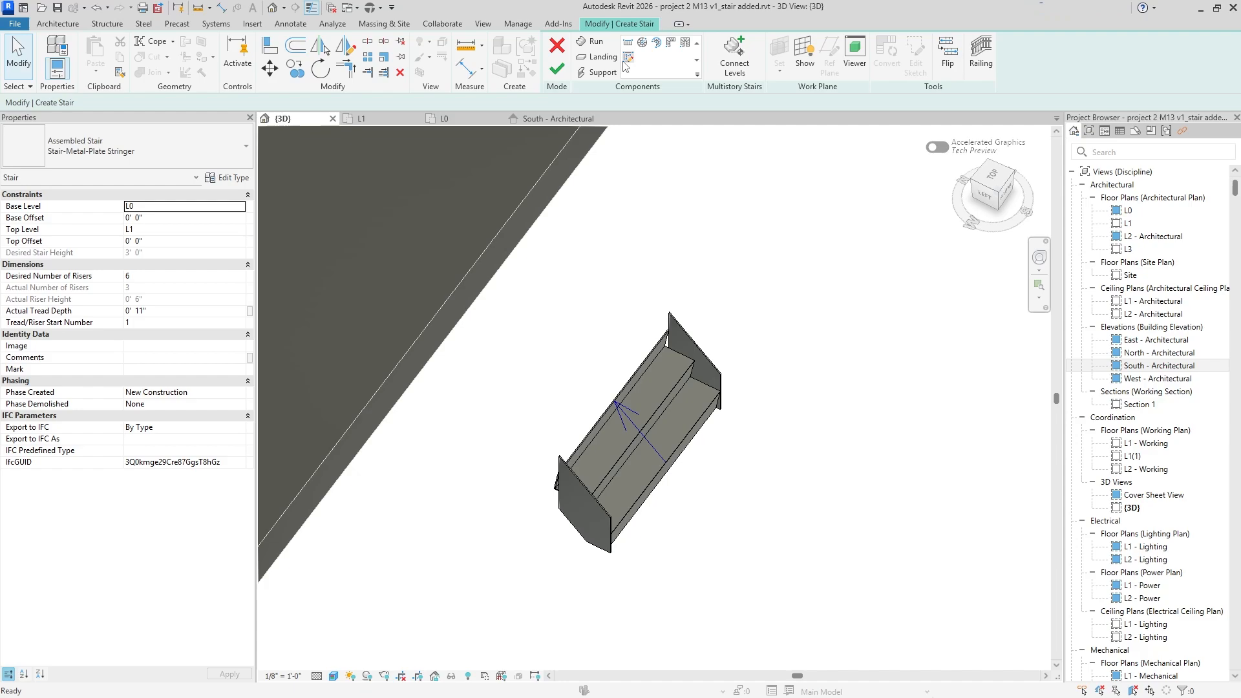
pyautogui.click(557, 46)
pyautogui.click(665, 373)
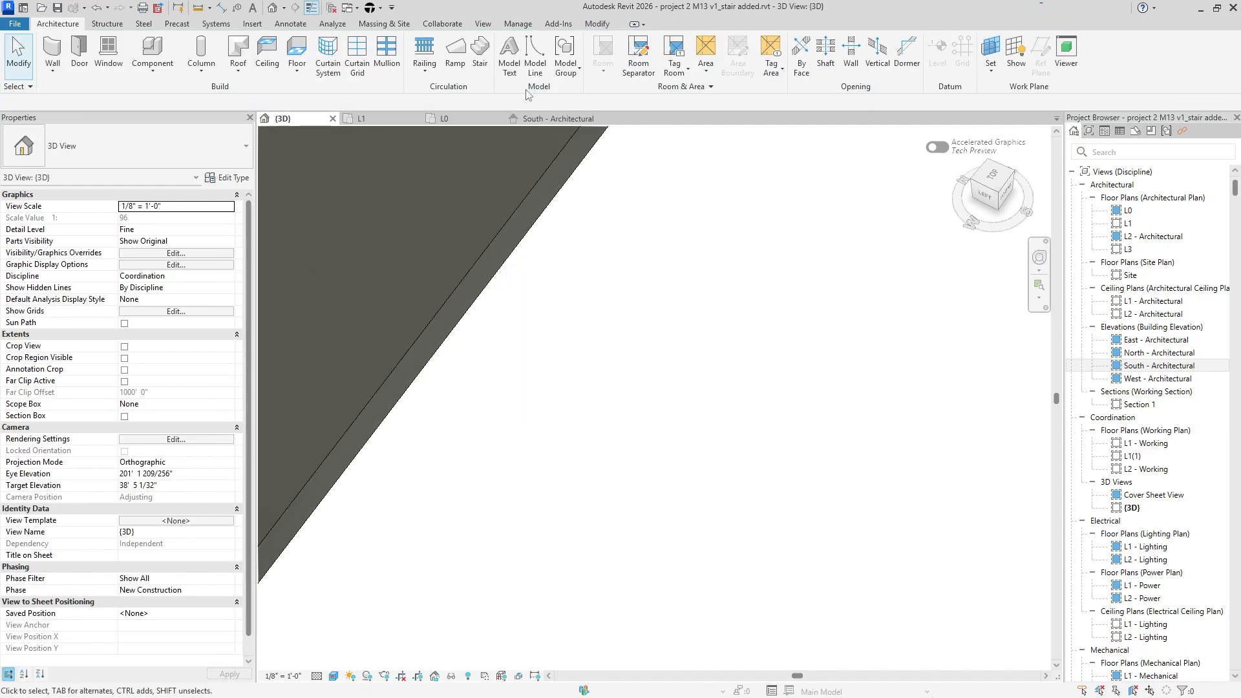
# - Start a new sketched stair run on the L0 plan and draw a 4'-0" riser straight down from the verandah's lower-left corner
pyautogui.click(444, 118)
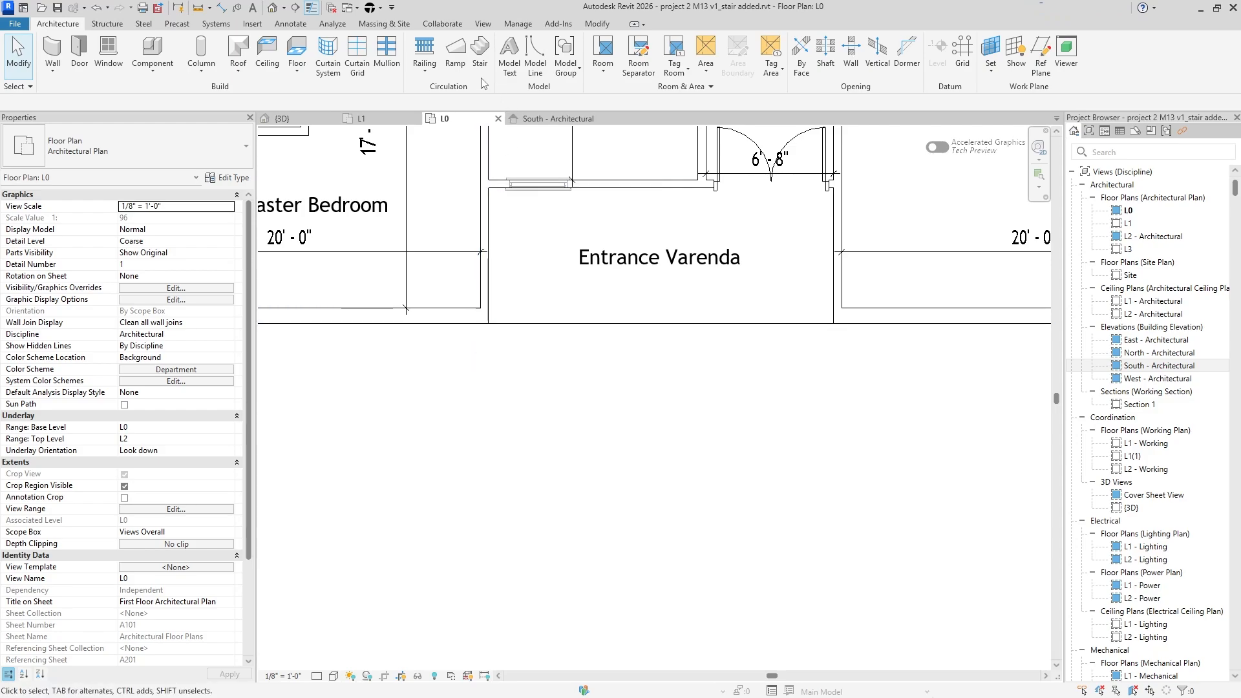
pyautogui.moveTo(488, 233); pyautogui.dragTo(494, 197, button='middle')
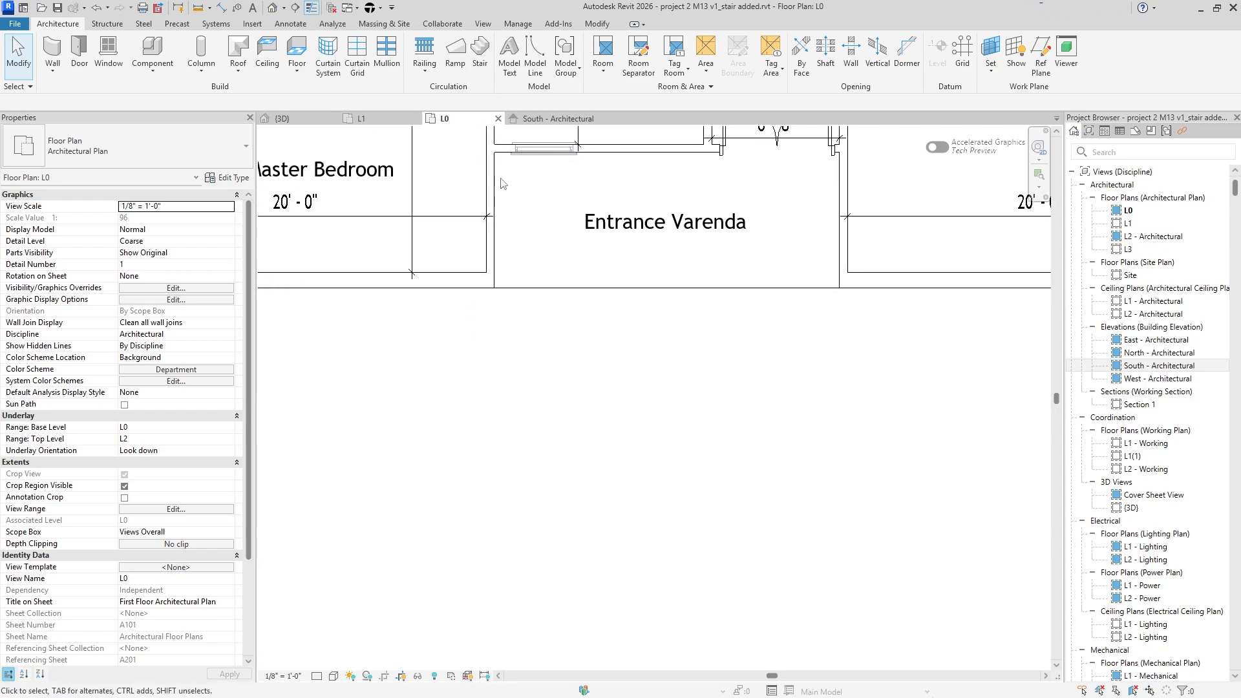
pyautogui.click(479, 48)
pyautogui.click(628, 60)
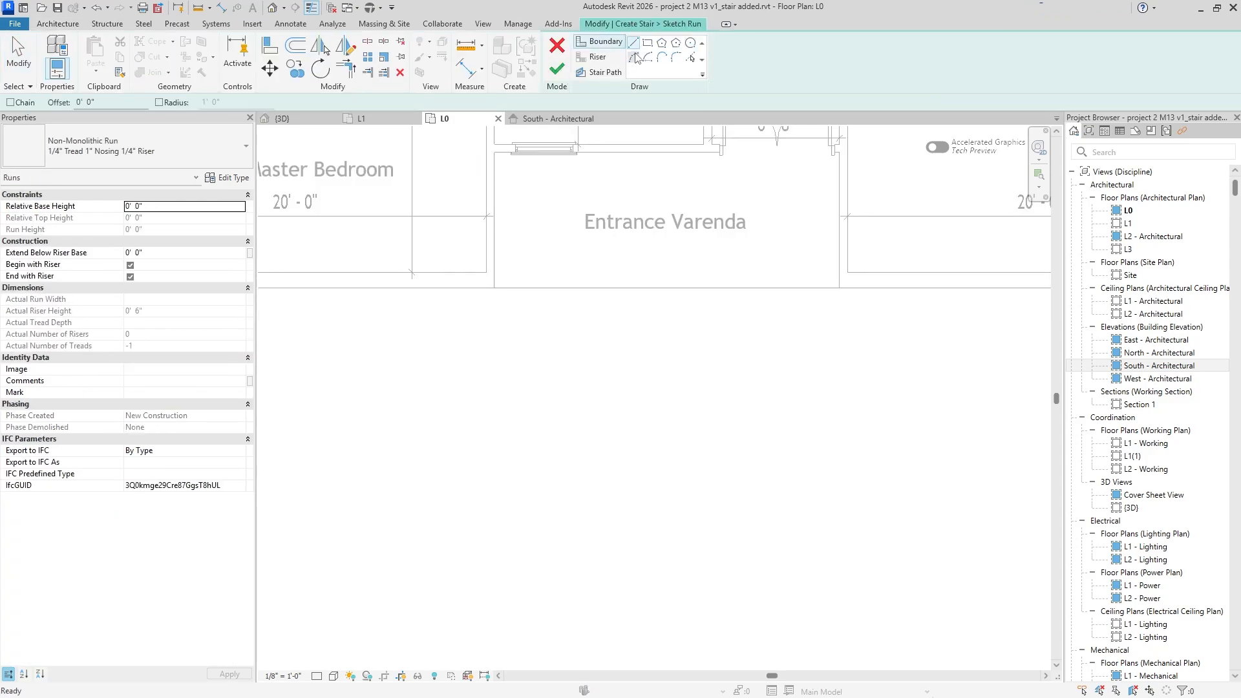
pyautogui.click(597, 57)
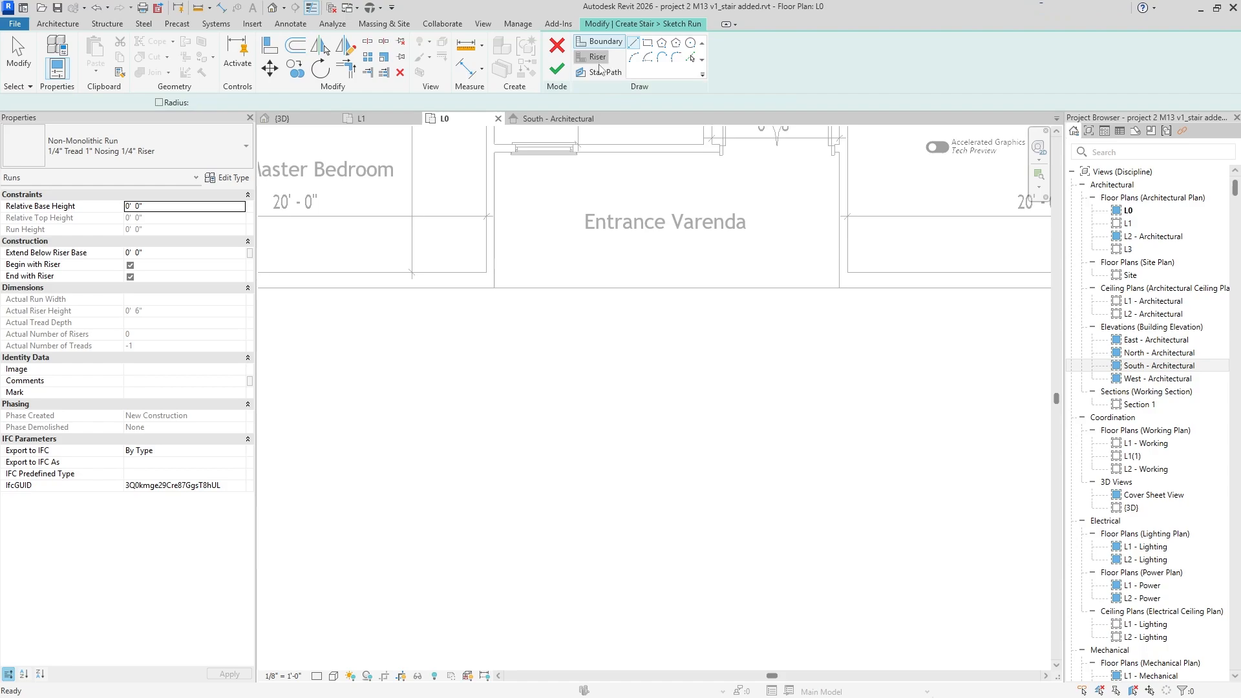
pyautogui.click(495, 289)
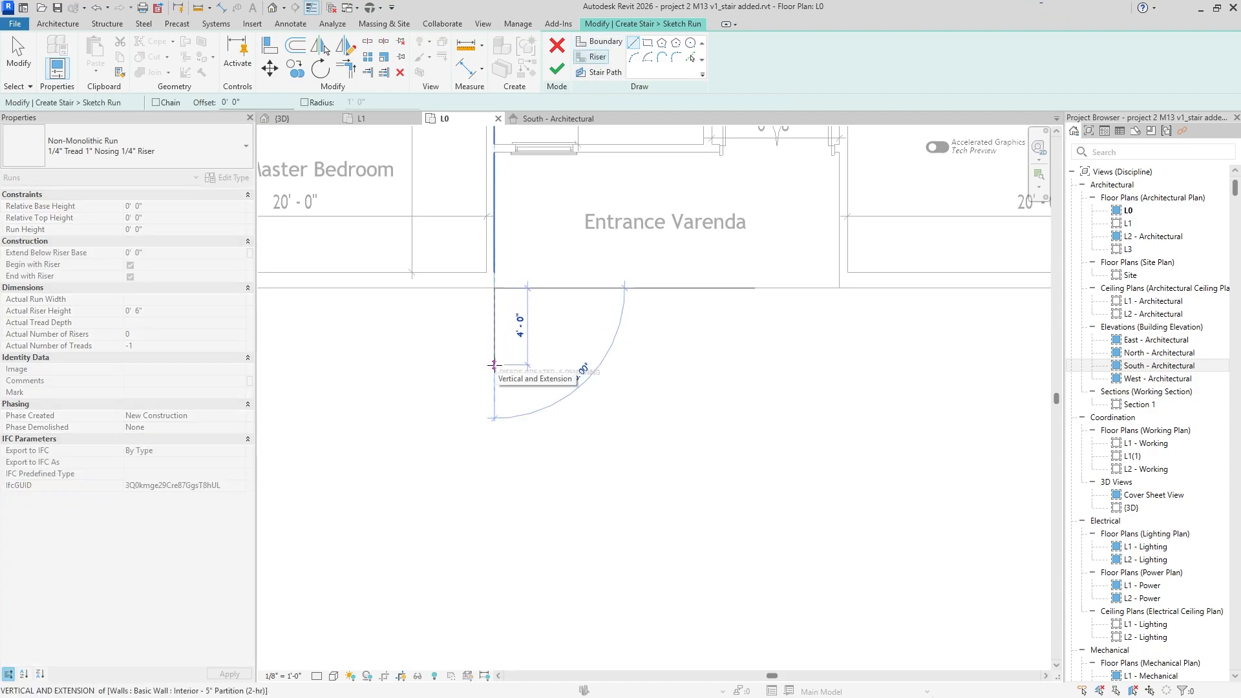
pyautogui.click(494, 365)
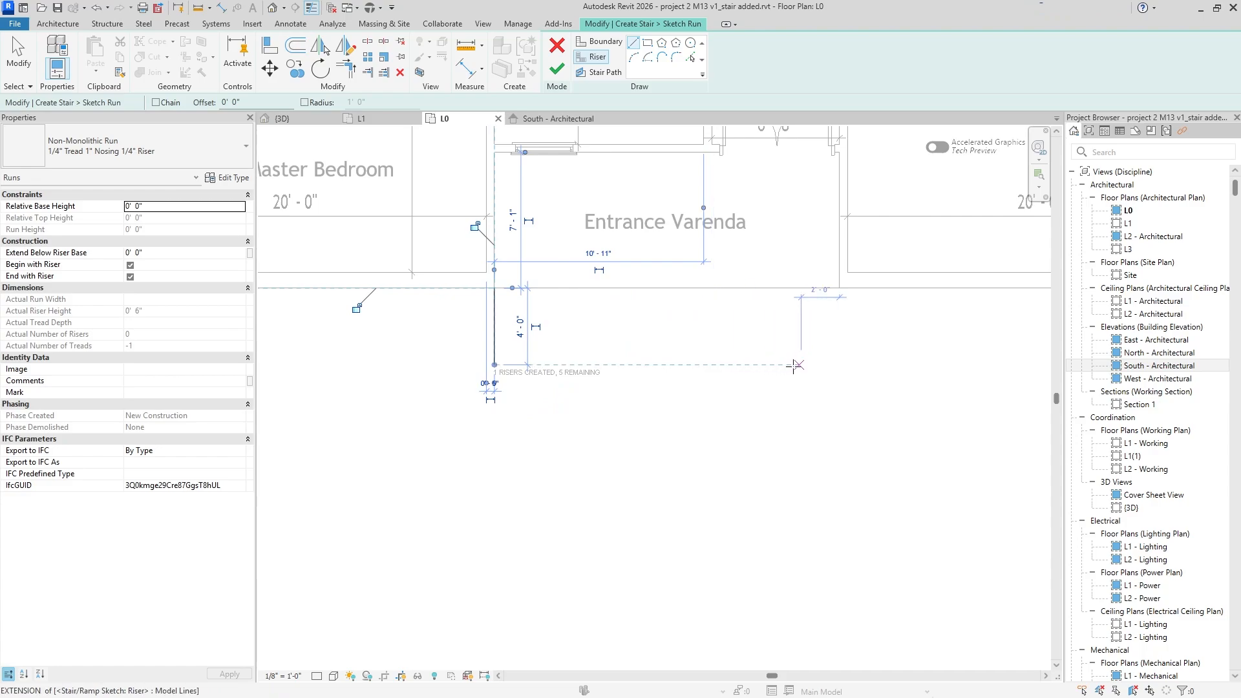
pyautogui.scroll(1, 506, 318)
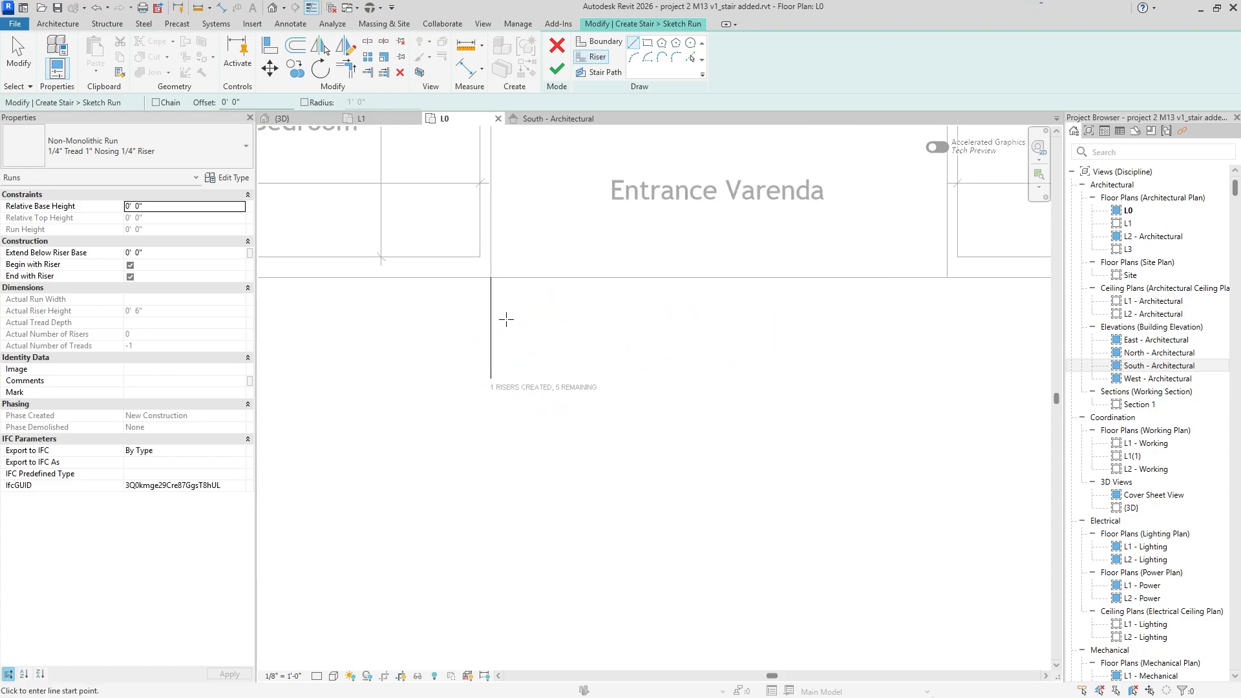
pyautogui.press('Escape')
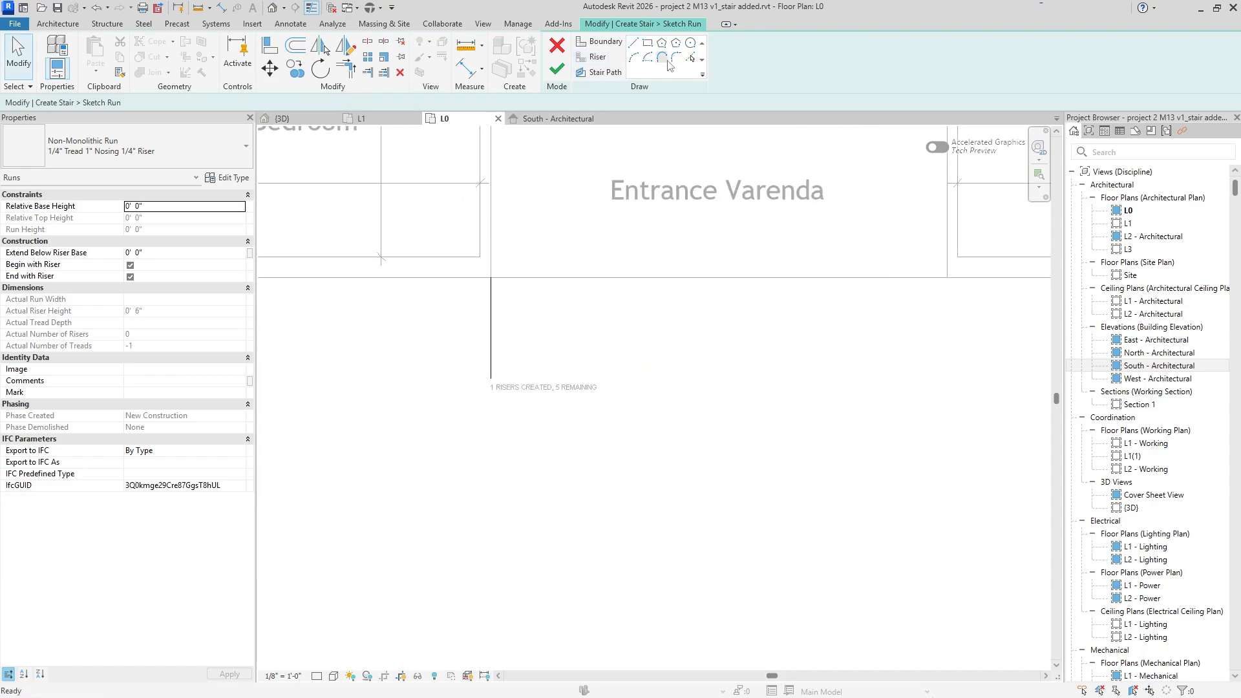
pyautogui.click(691, 60)
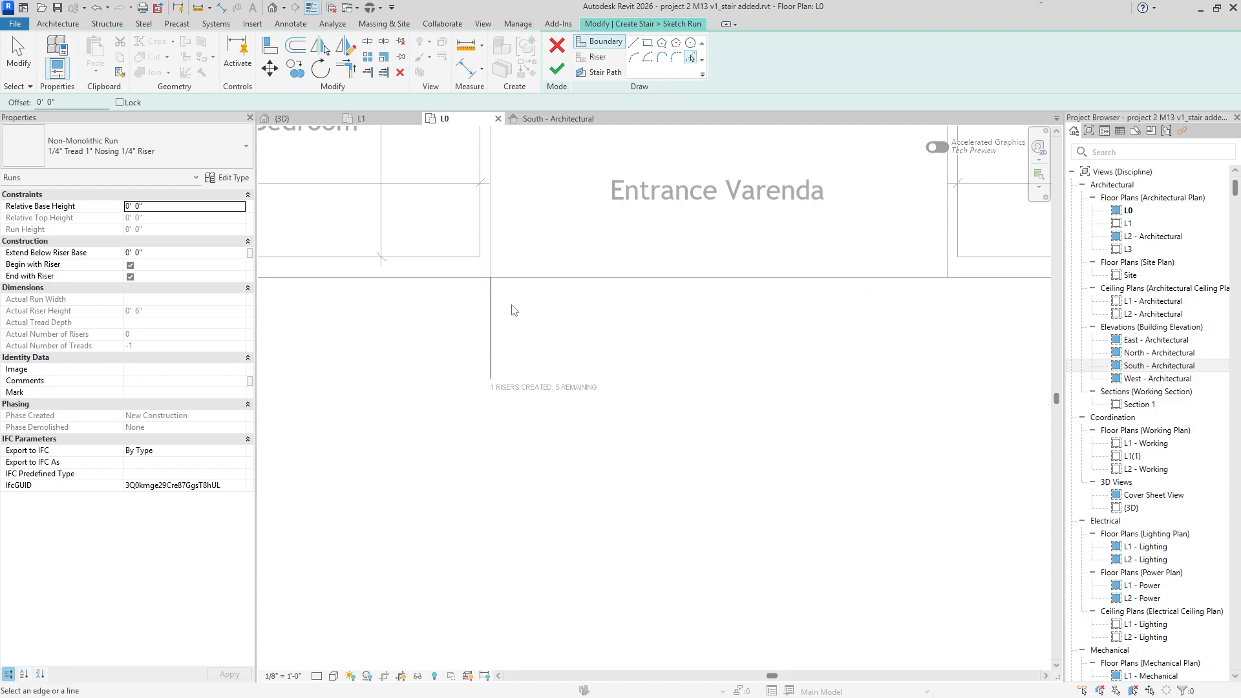
pyautogui.press('Escape')
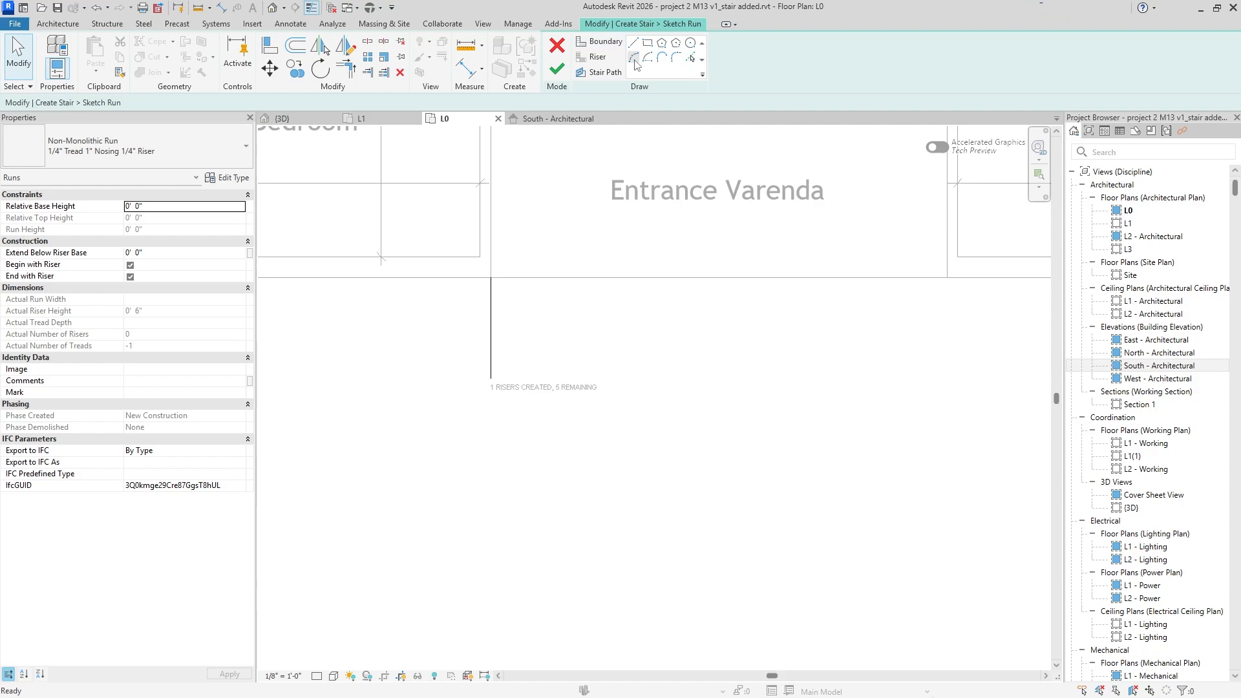
# - Offset the 4'-0" riser repeatedly to the left at 6" spacing, adding six more parallel risers
pyautogui.click(601, 57)
pyautogui.click(691, 58)
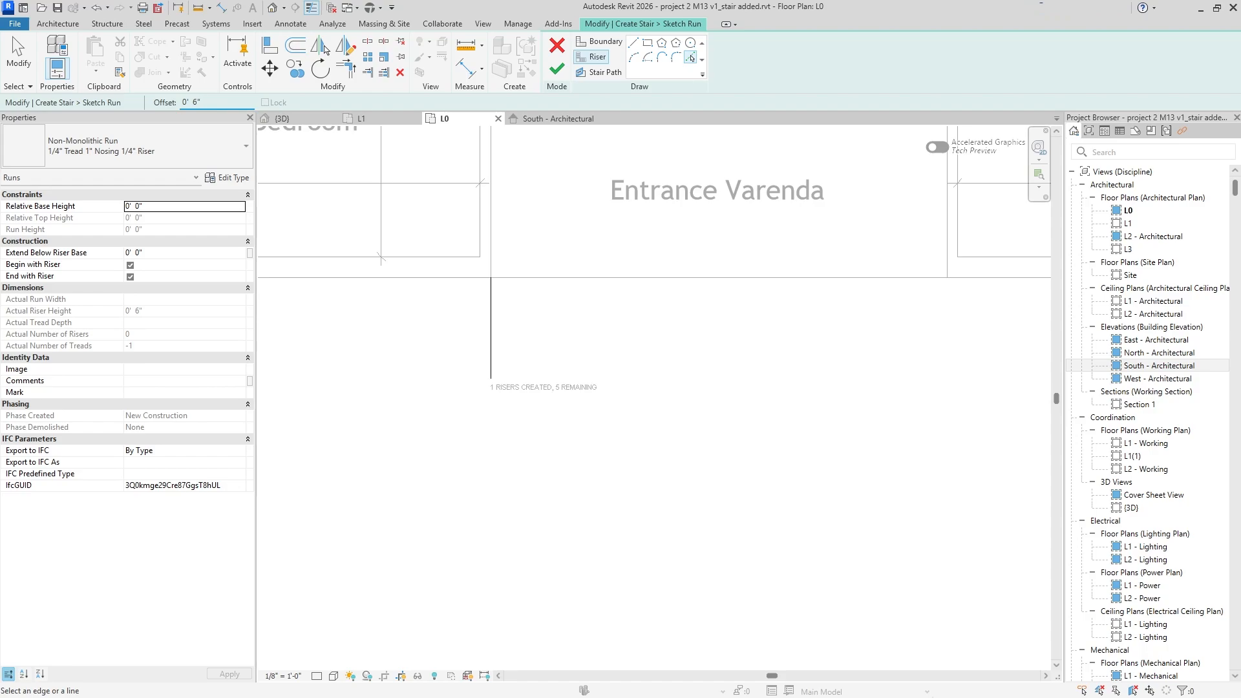
pyautogui.click(490, 354)
pyautogui.click(477, 342)
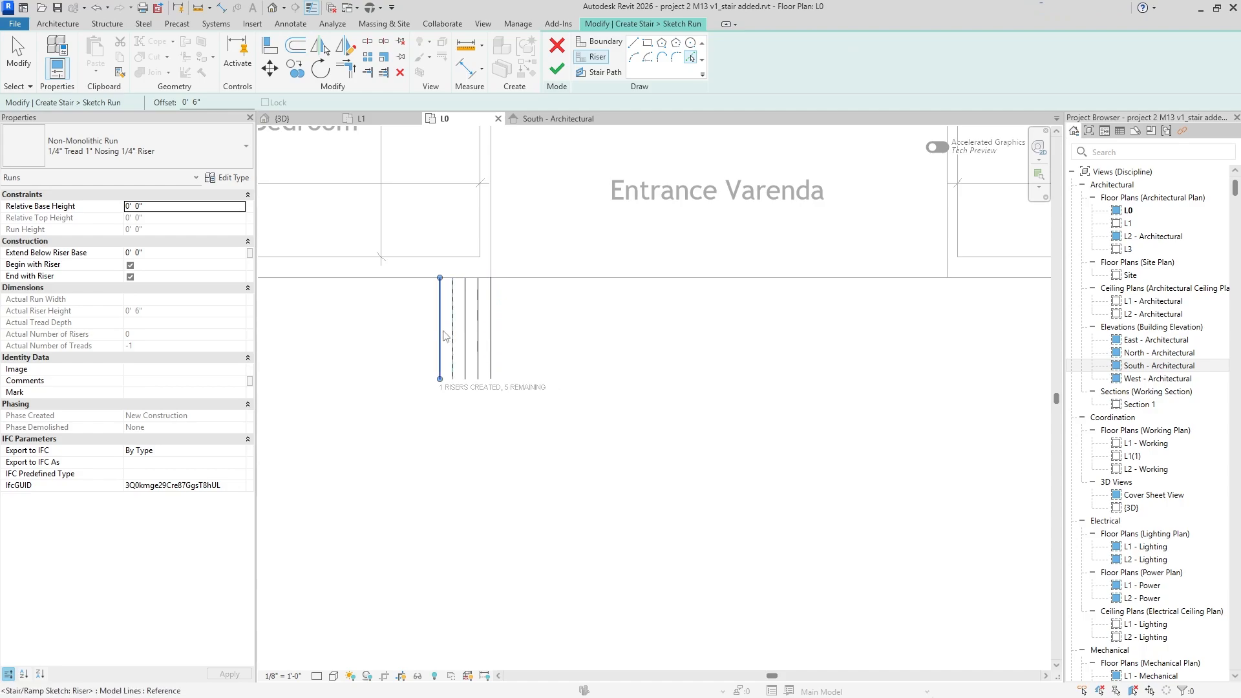
pyautogui.click(443, 335)
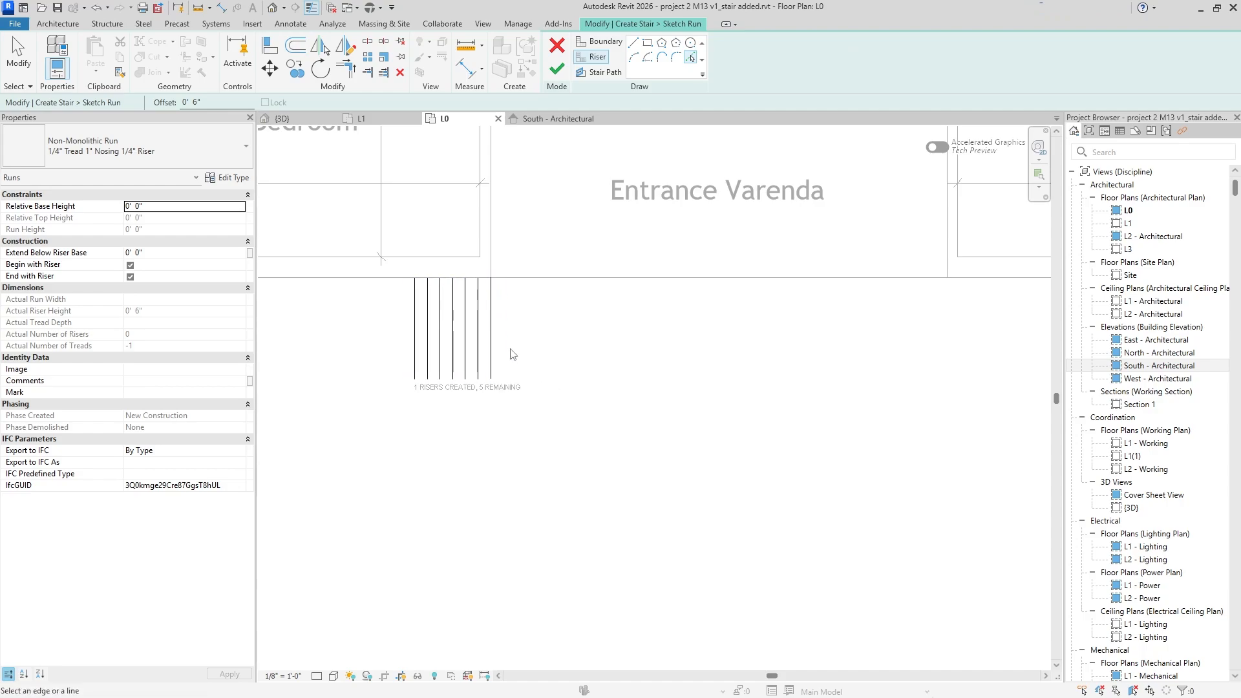
pyautogui.moveTo(564, 356); pyautogui.dragTo(590, 319, button='middle')
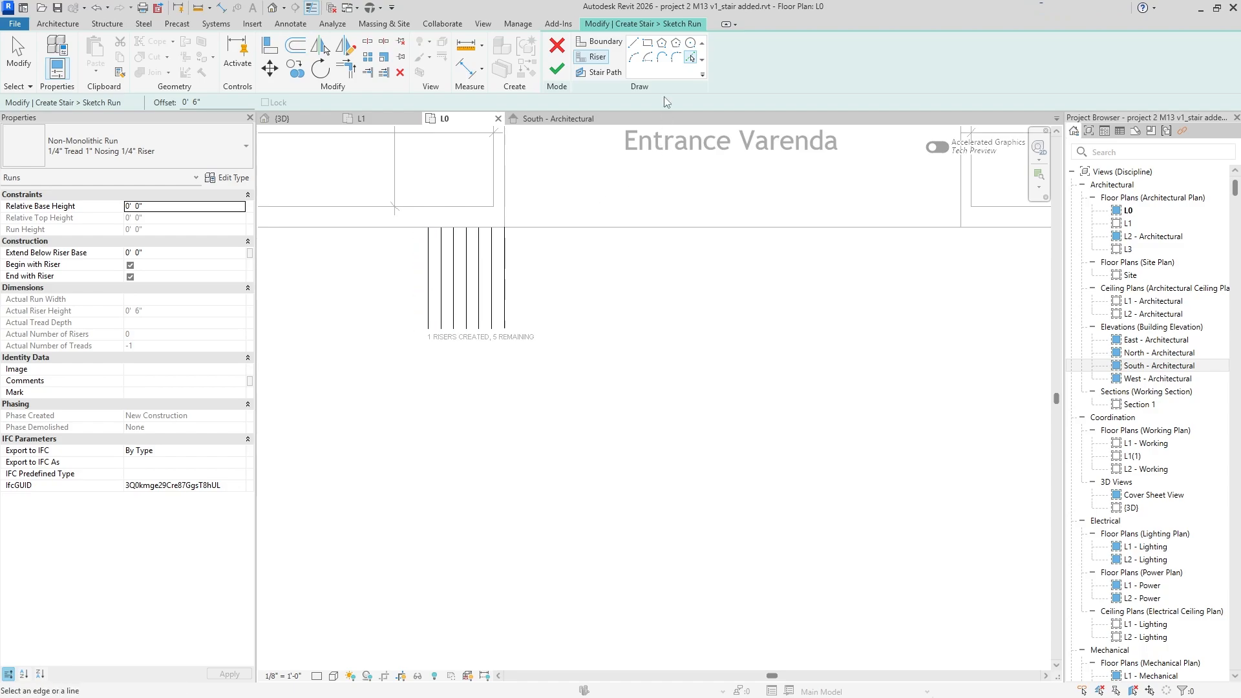
# - Draw a boundary line along the verandah edge, joining the upper ends of the first and last risers
pyautogui.click(599, 42)
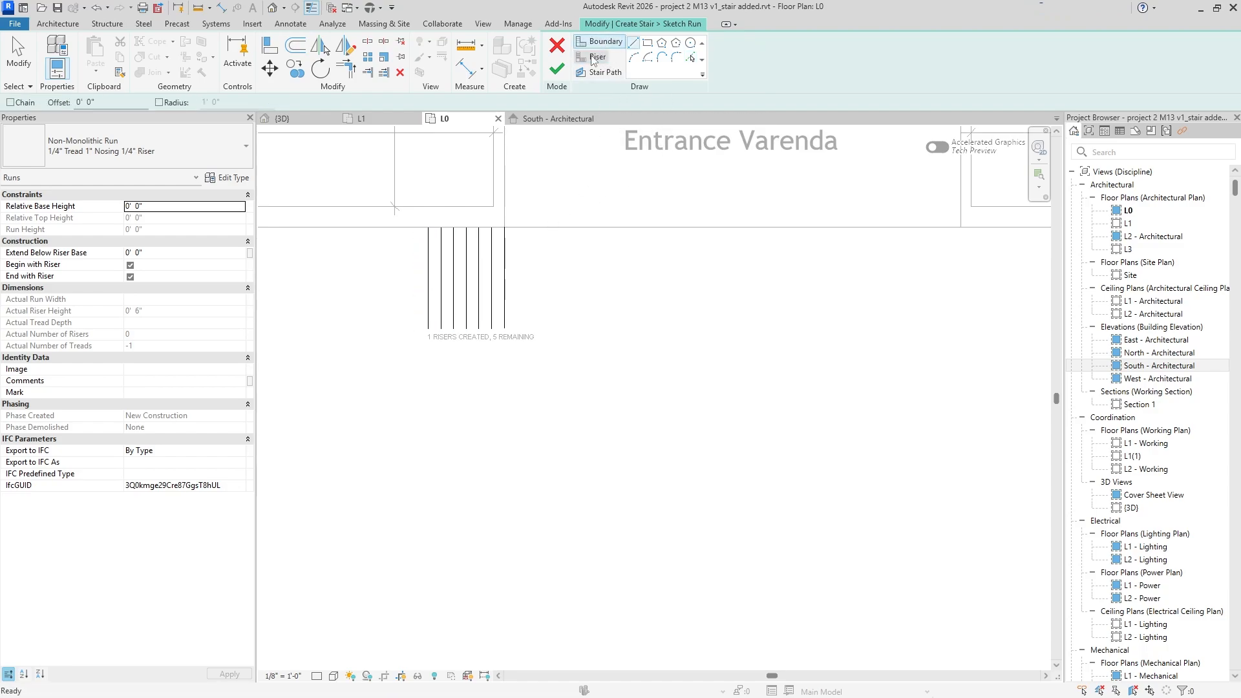
pyautogui.click(507, 228)
pyautogui.click(427, 228)
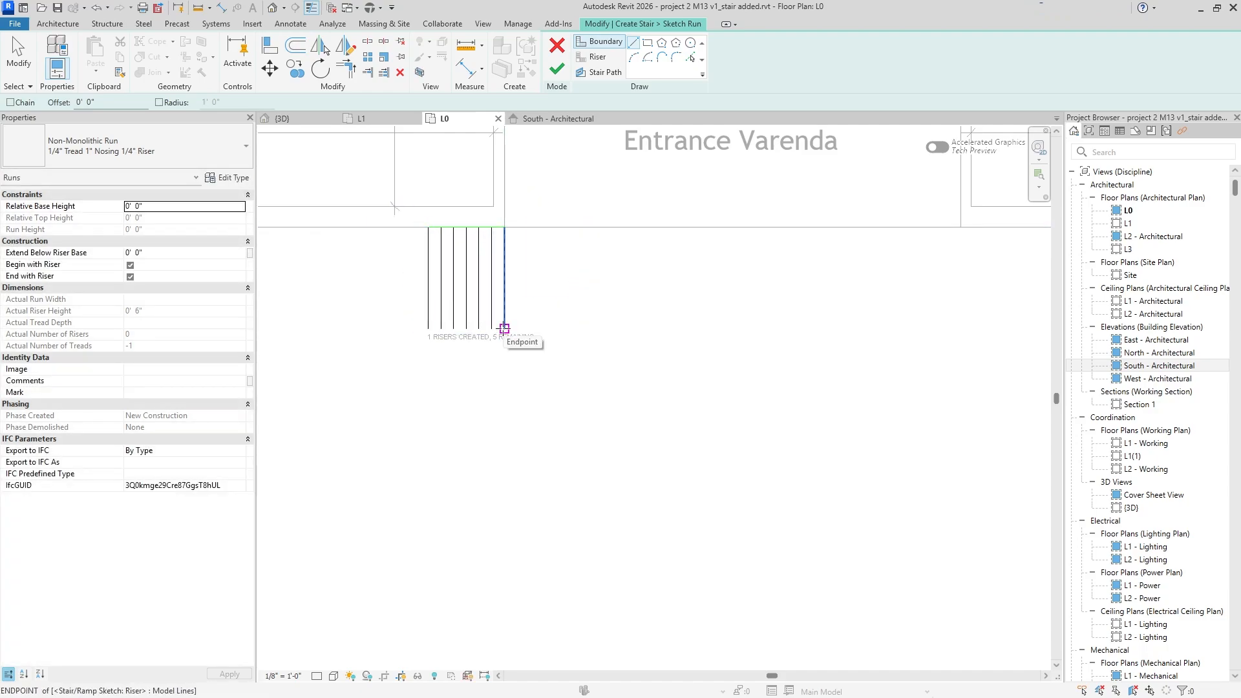
pyautogui.press('Escape')
pyautogui.press('Escape')
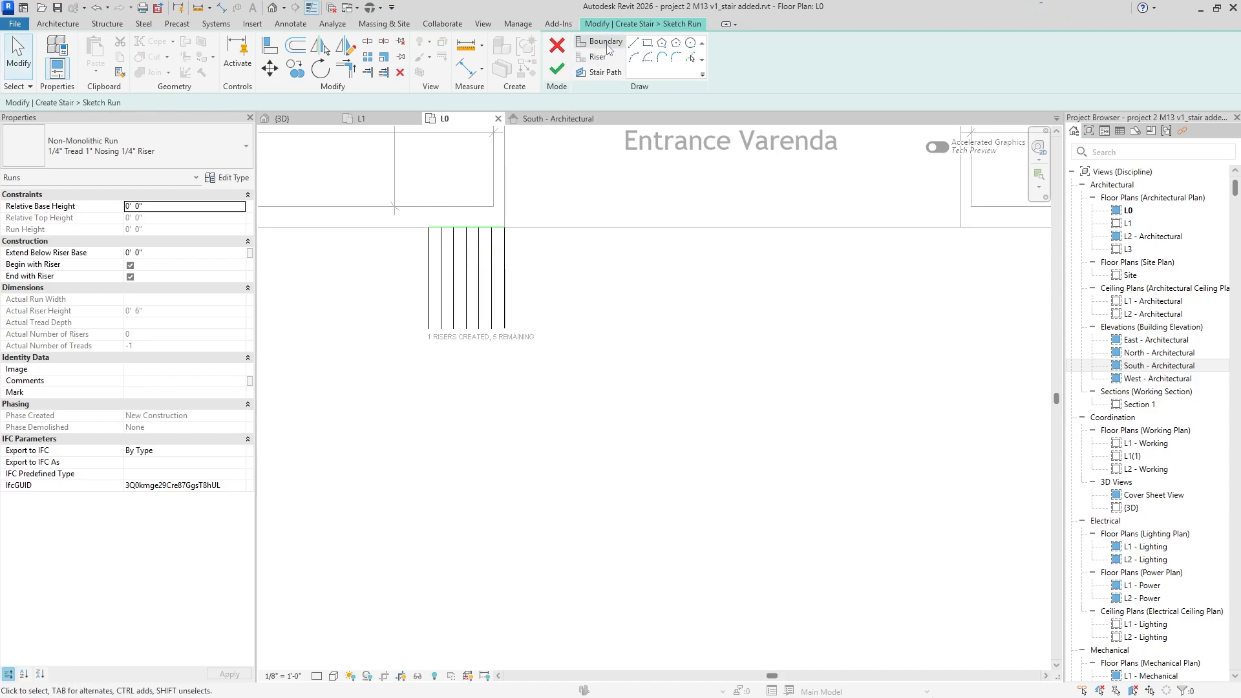
# - Draw a 45° boundary line from the rightmost riser's lower end down to directly below the leftmost riser
pyautogui.click(633, 44)
pyautogui.click(504, 329)
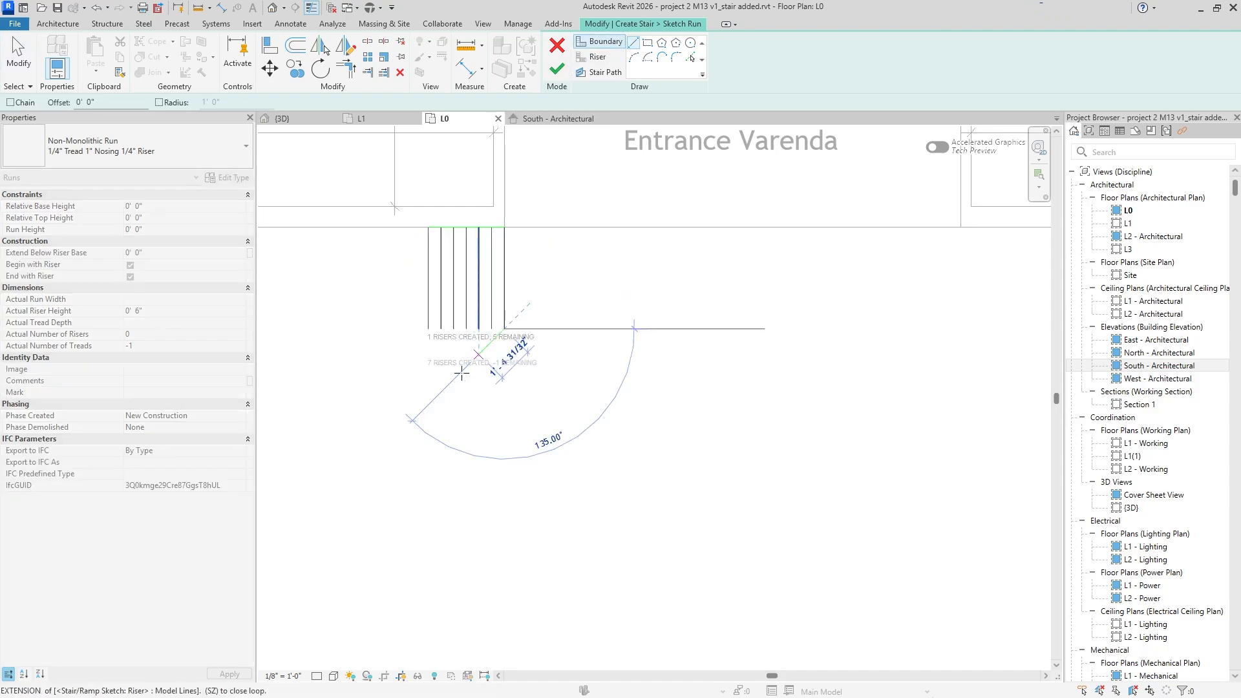
pyautogui.click(426, 407)
pyautogui.scroll(2, 481, 358)
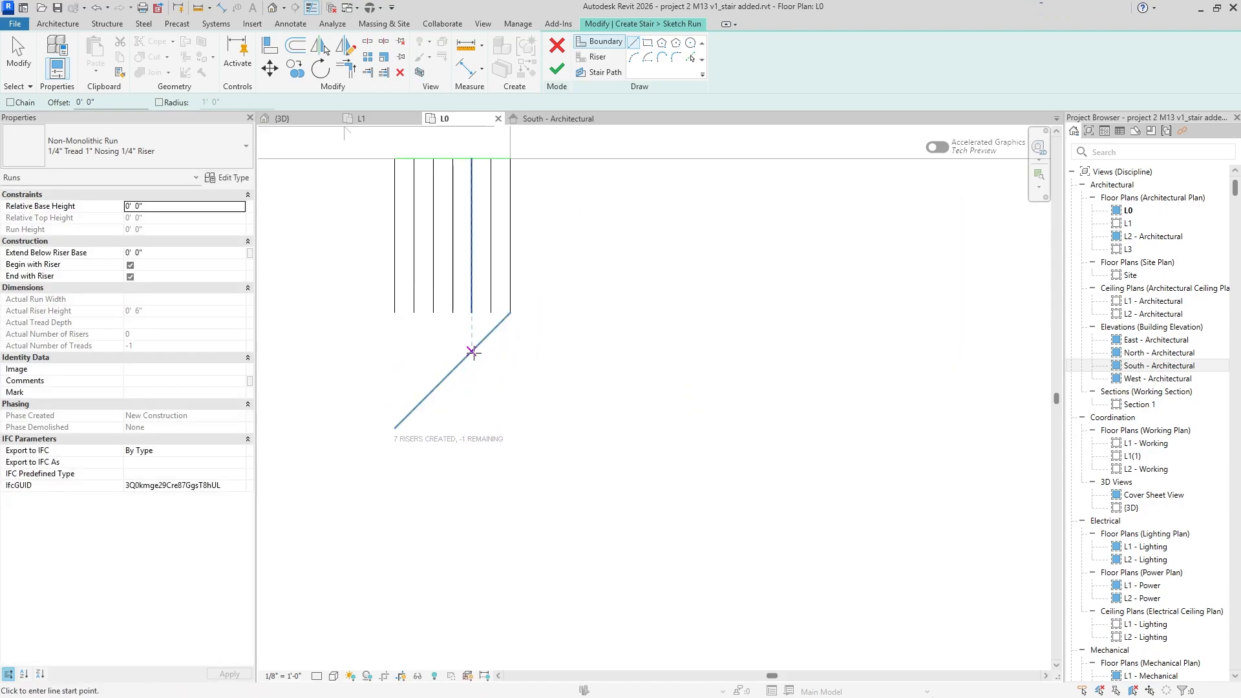
pyautogui.press('Escape')
pyautogui.press('Escape')
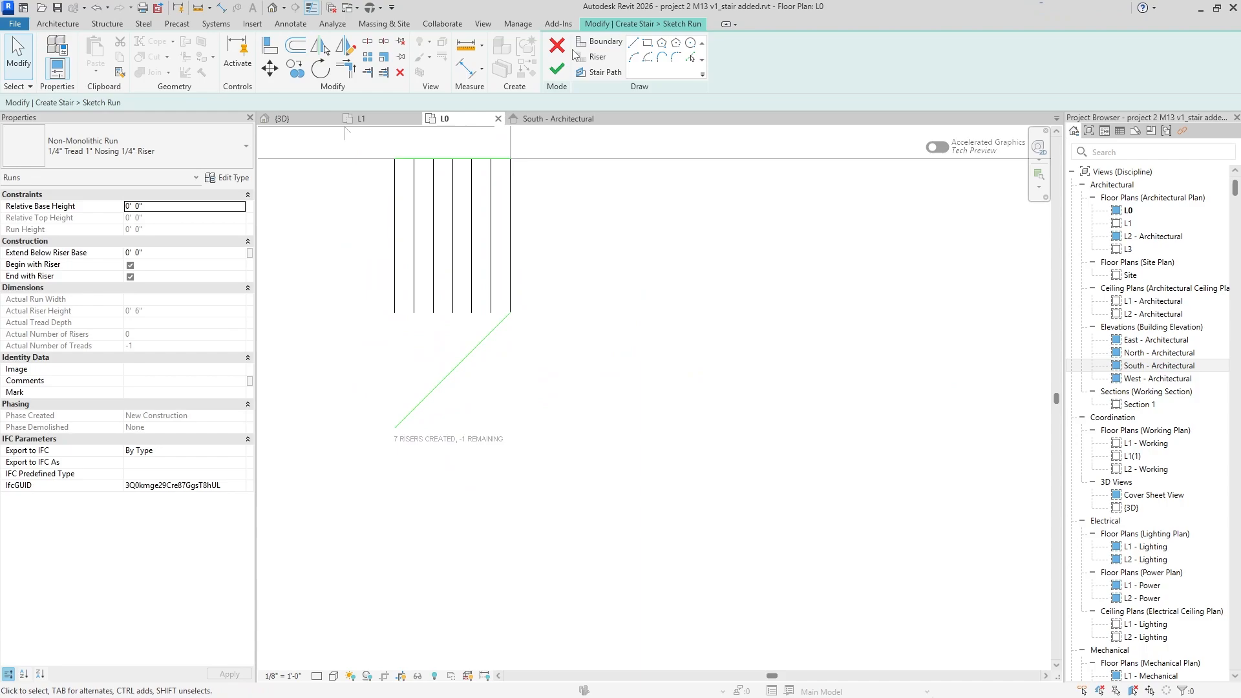
# - Lengthen the leftmost riser down to the lower end of the diagonal boundary
pyautogui.click(394, 259)
pyautogui.moveTo(395, 313); pyautogui.dragTo(395, 428)
pyautogui.click(449, 418)
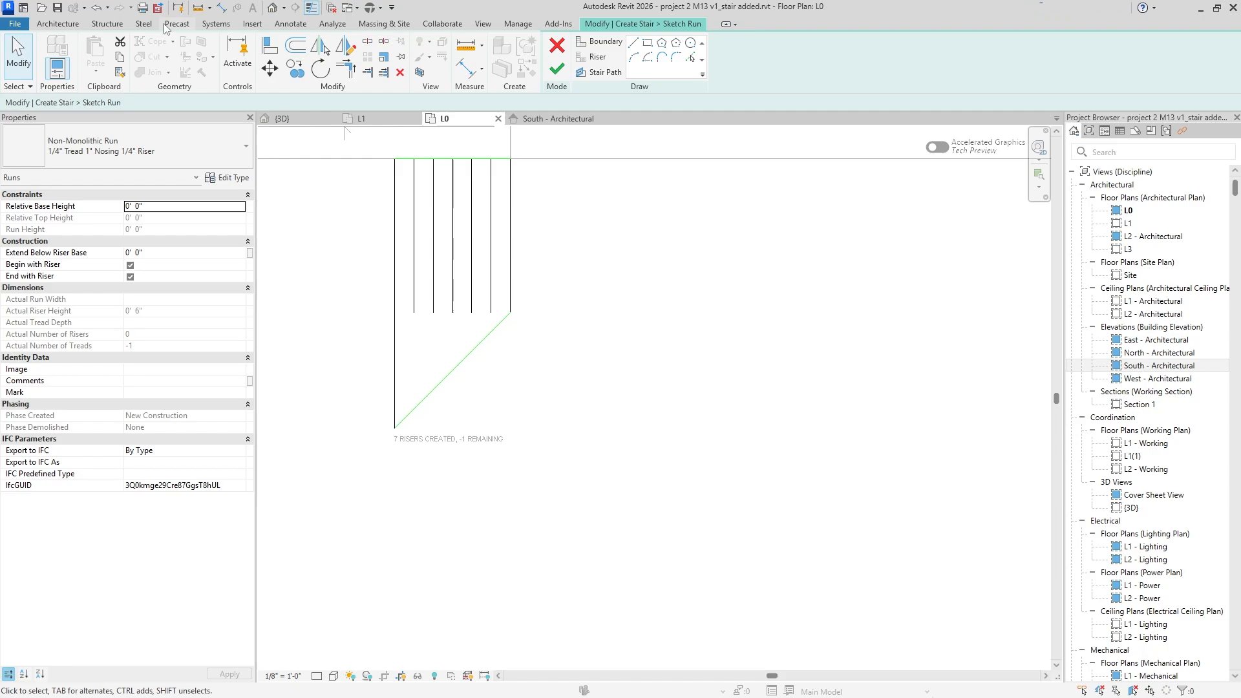
# - Use Trim/Extend to Corner to extend the intermediate risers to the diagonal boundary, and stretch that boundary back to the leftmost riser's lower end
pyautogui.press('t')
pyautogui.press('r')
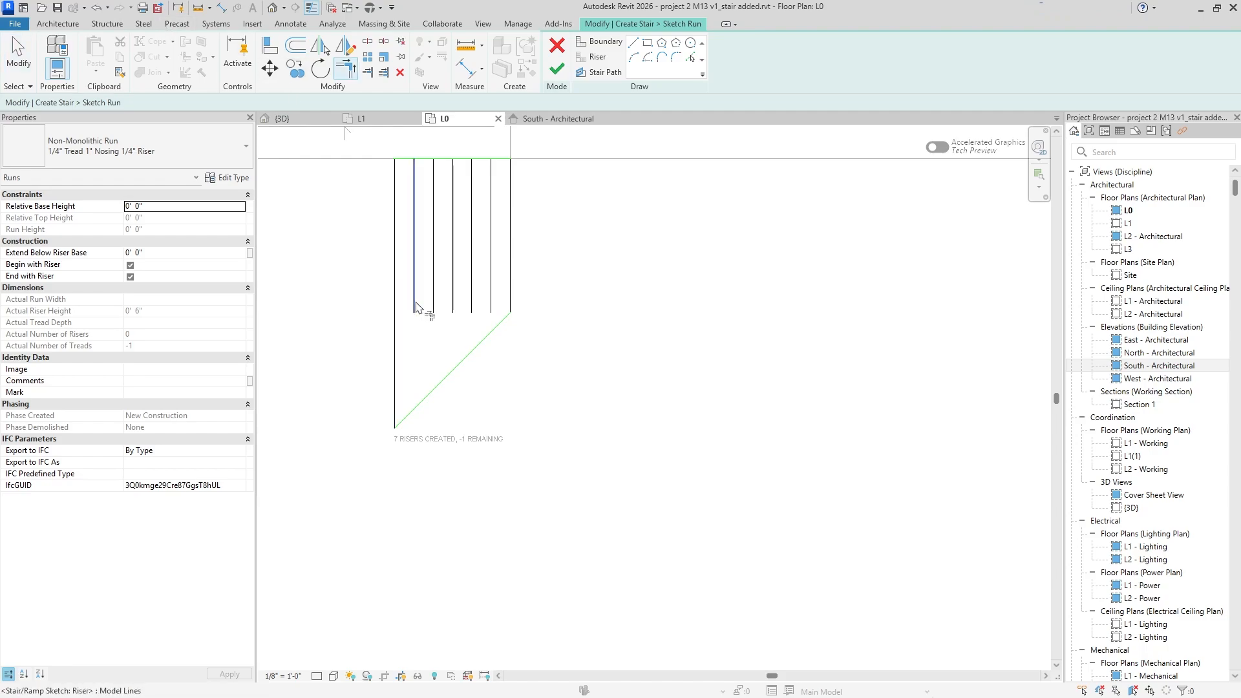
pyautogui.click(437, 383)
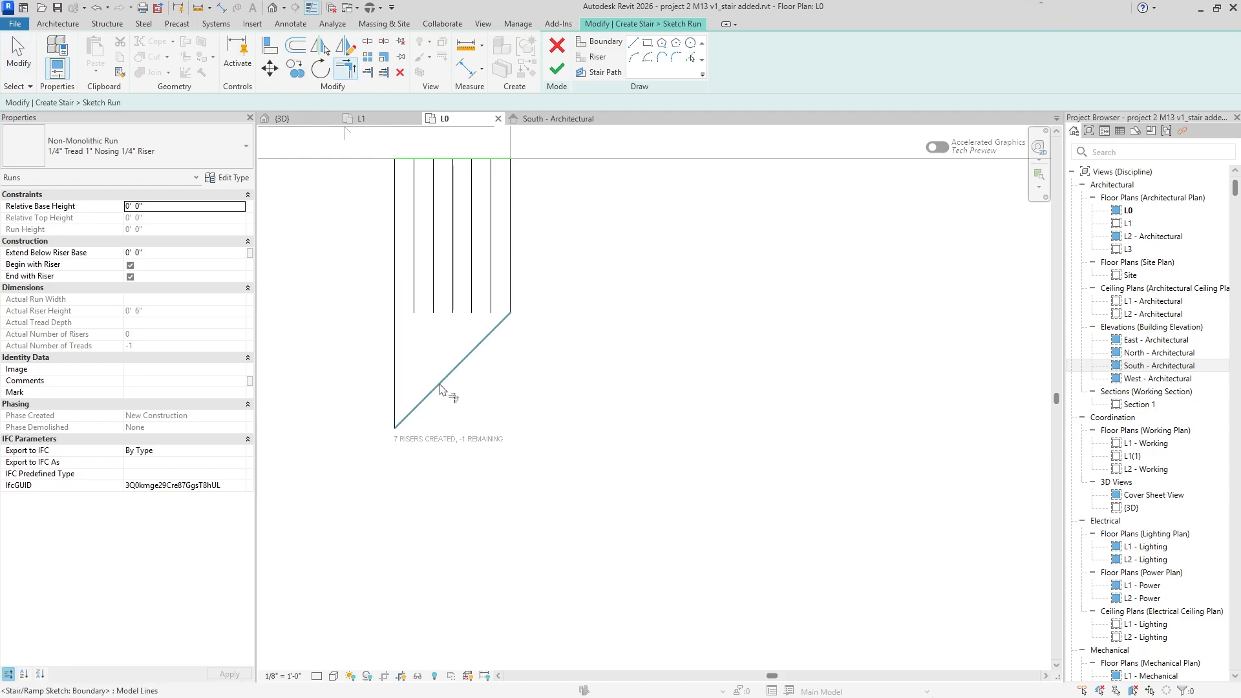
pyautogui.click(433, 321)
pyautogui.click(475, 349)
pyautogui.click(453, 303)
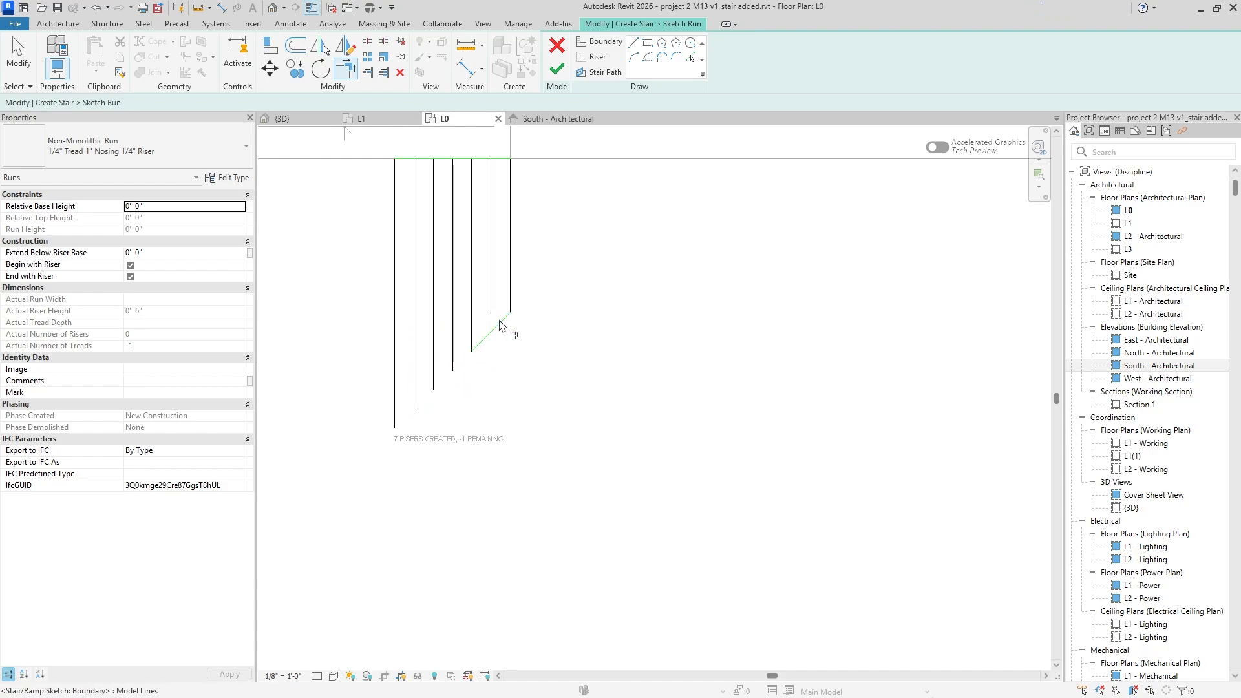
pyautogui.click(504, 323)
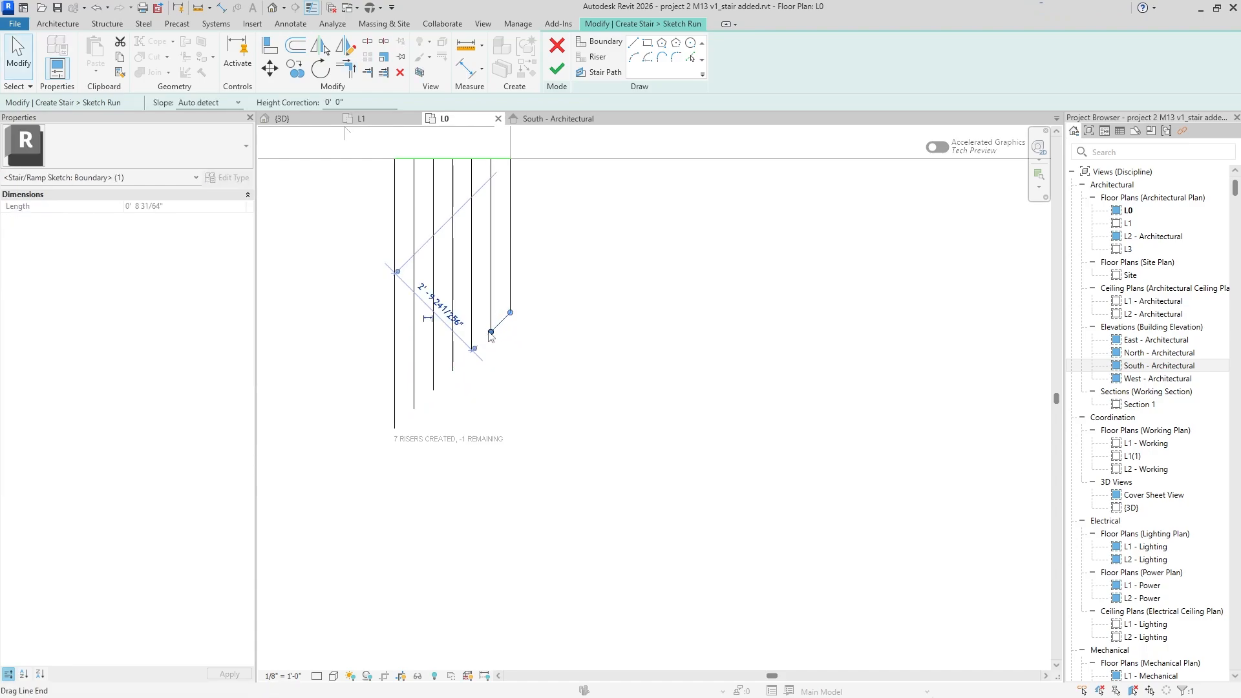
pyautogui.moveTo(491, 333); pyautogui.dragTo(395, 428)
pyautogui.click(470, 386)
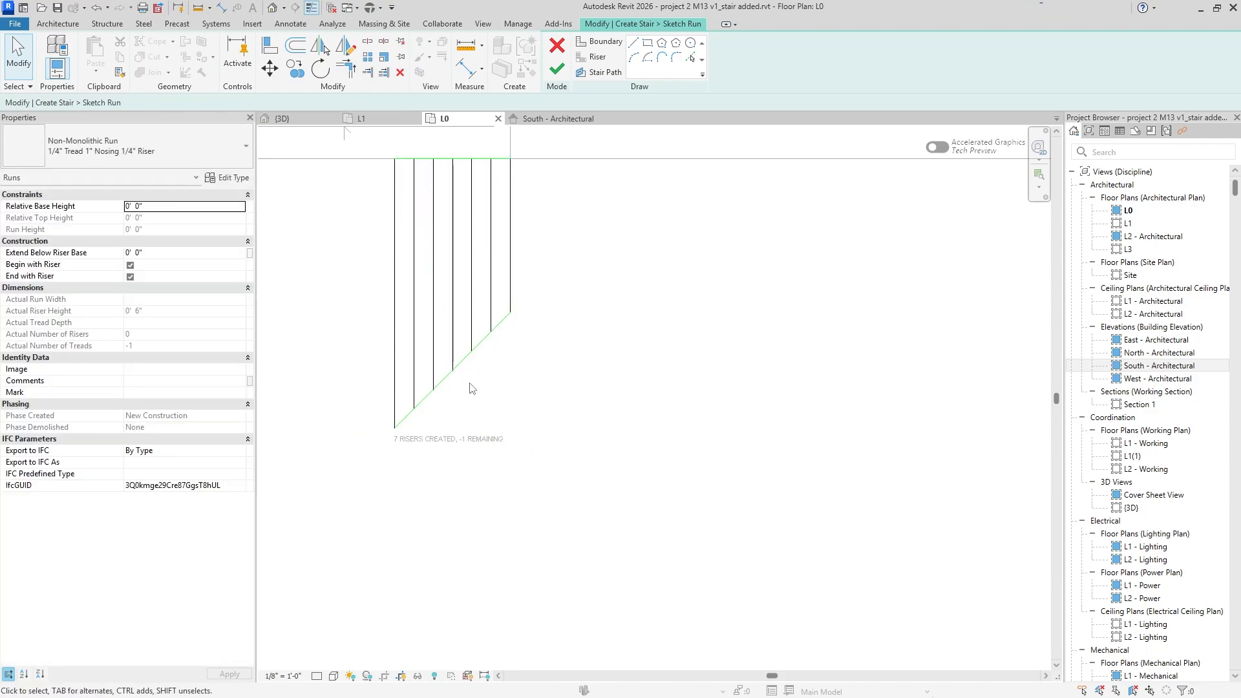
# - Draw the stair path horizontally from the leftmost riser to the rightmost riser, 2'-0" below the verandah edge, and finish the run sketch
pyautogui.scroll(-3, 569, 316)
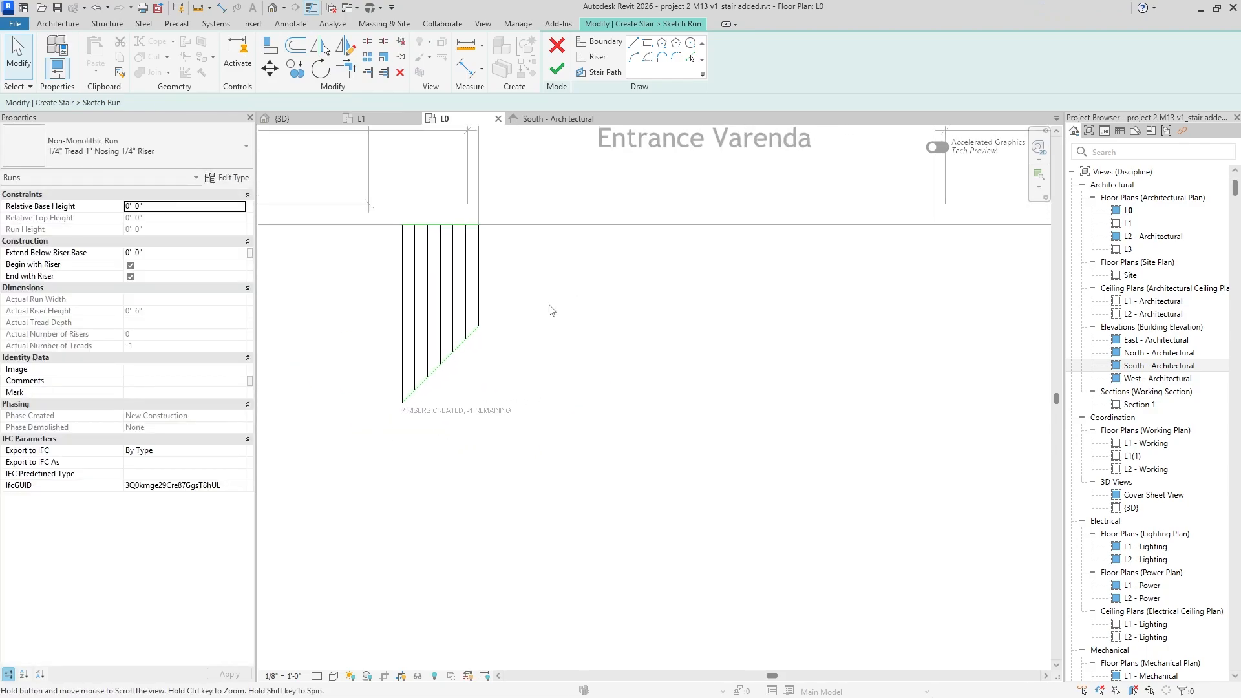
pyautogui.scroll(3, 453, 243)
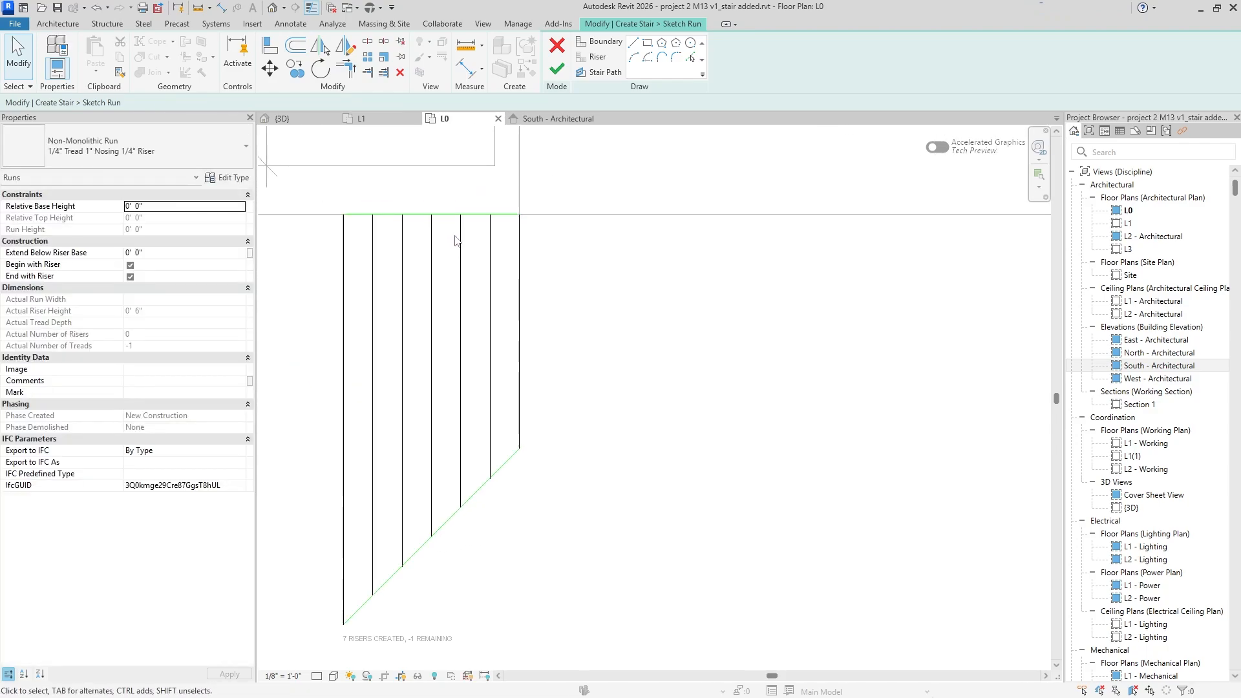
pyautogui.scroll(-1, 456, 240)
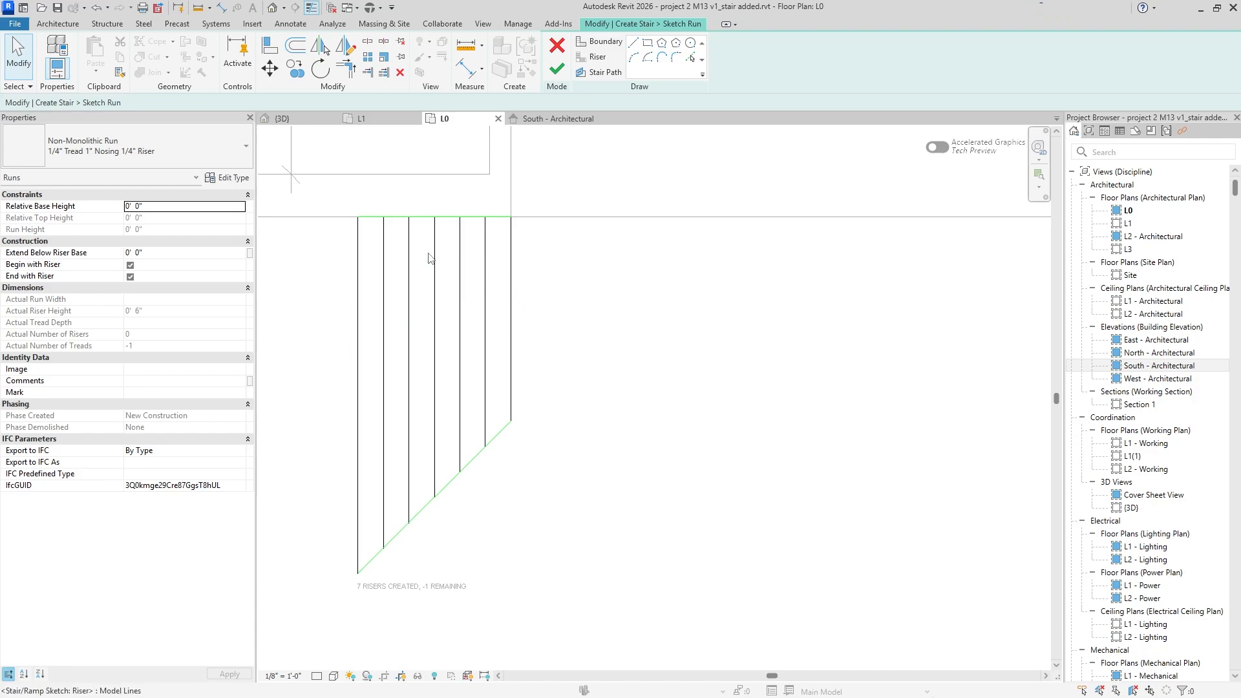
pyautogui.click(604, 73)
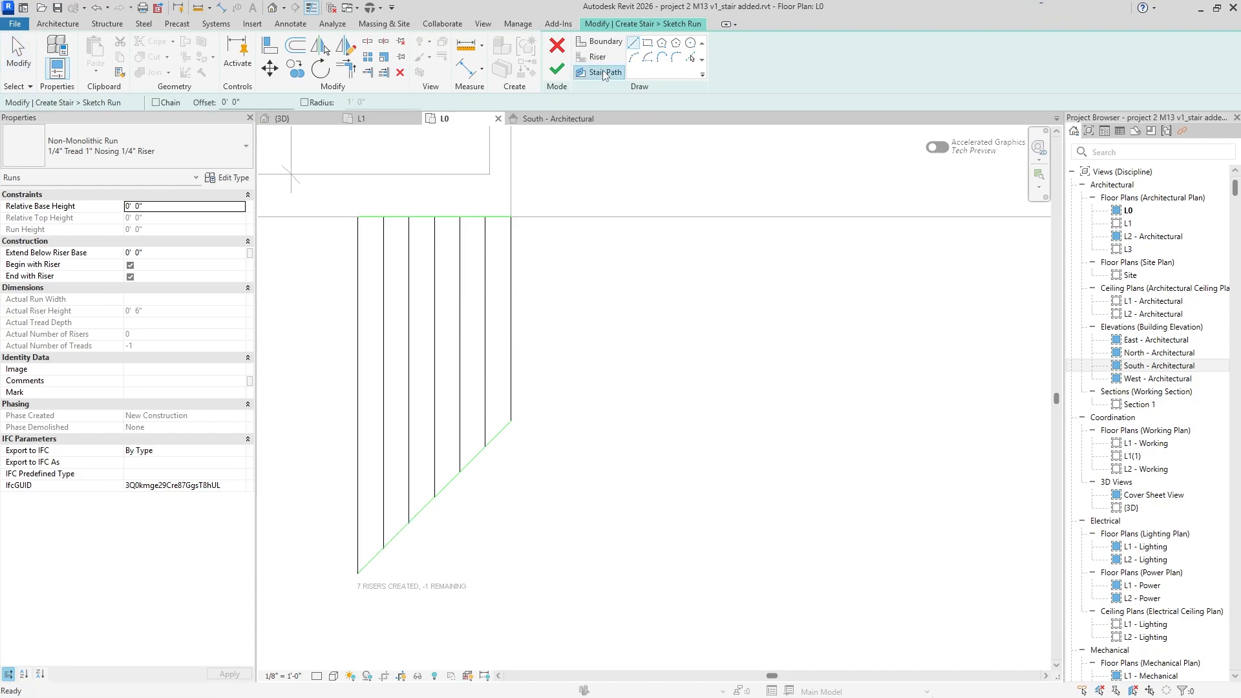
pyautogui.click(358, 319)
pyautogui.click(511, 319)
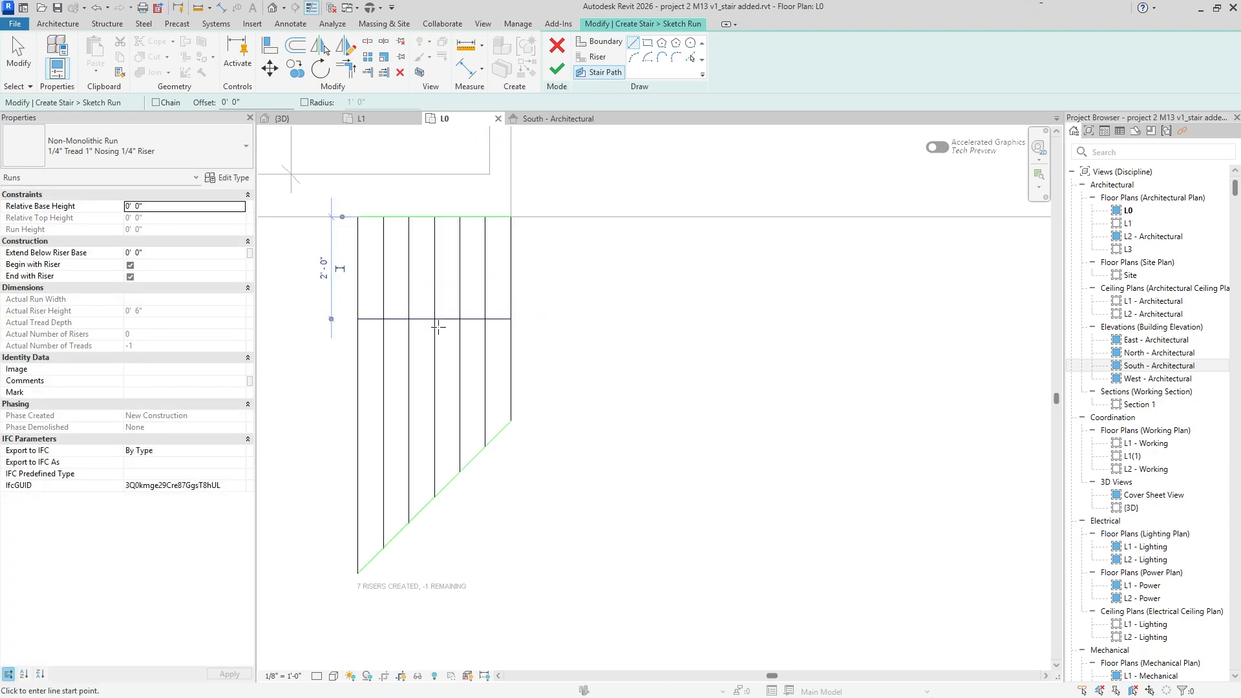
pyautogui.click(559, 73)
# - Flip the angled run's direction in the 3D view, finish the stair and dismiss the warning
pyautogui.click(282, 118)
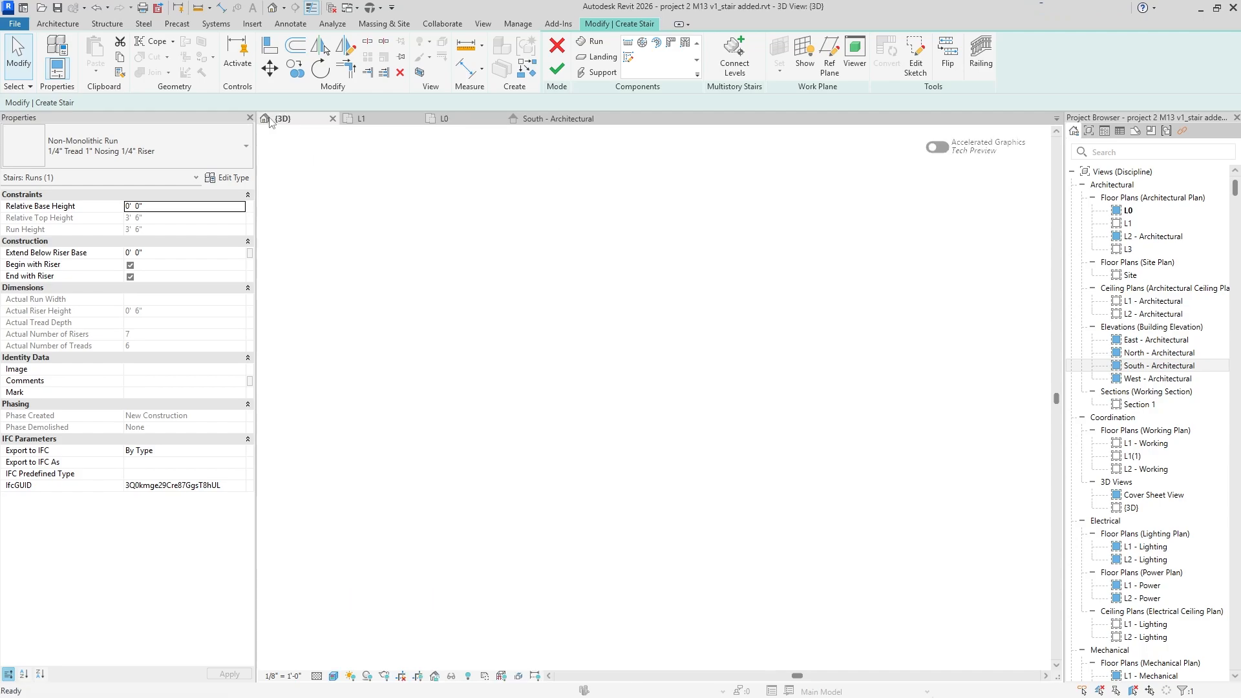
pyautogui.keyDown('shift'); pyautogui.moveTo(563, 369); pyautogui.dragTo(525, 455, button='middle'); pyautogui.keyUp('shift')
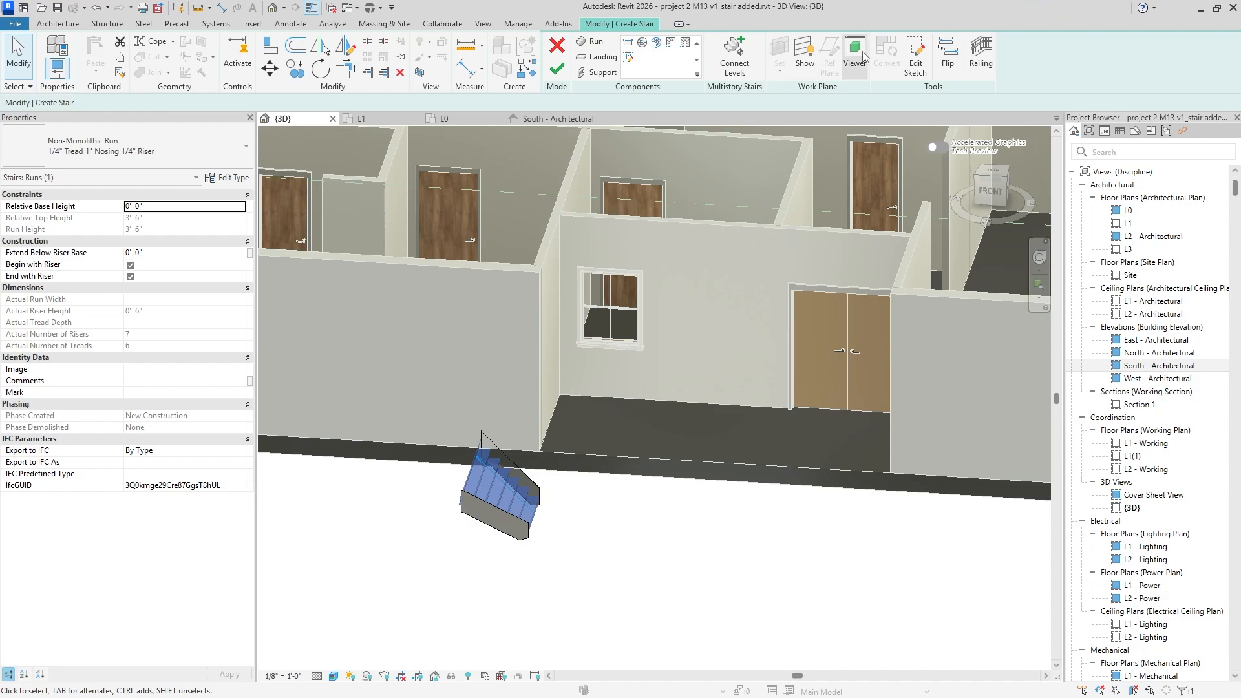
pyautogui.click(947, 55)
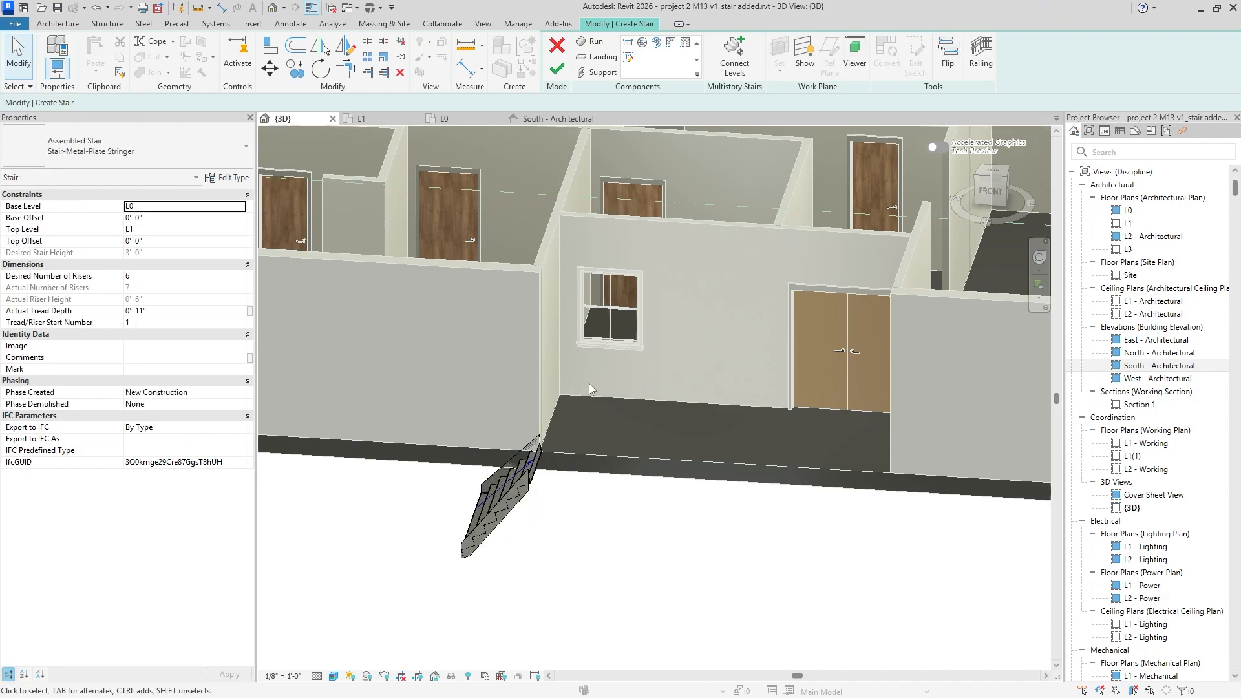
pyautogui.click(565, 74)
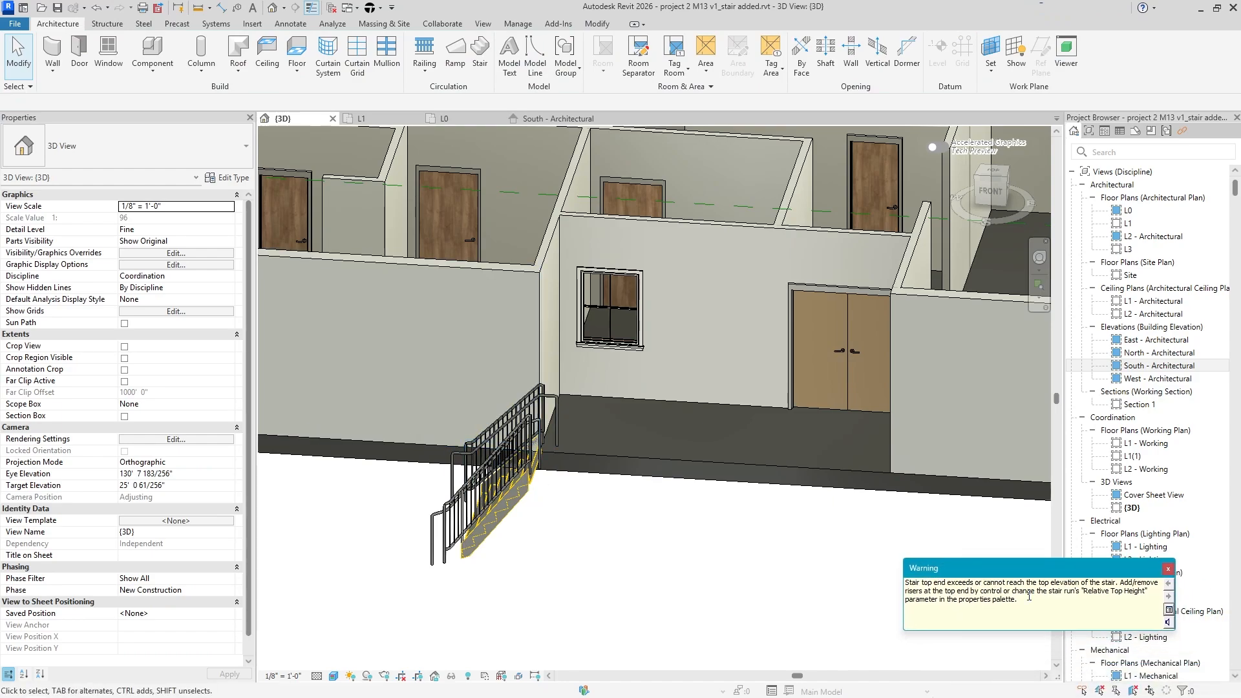
pyautogui.click(1168, 570)
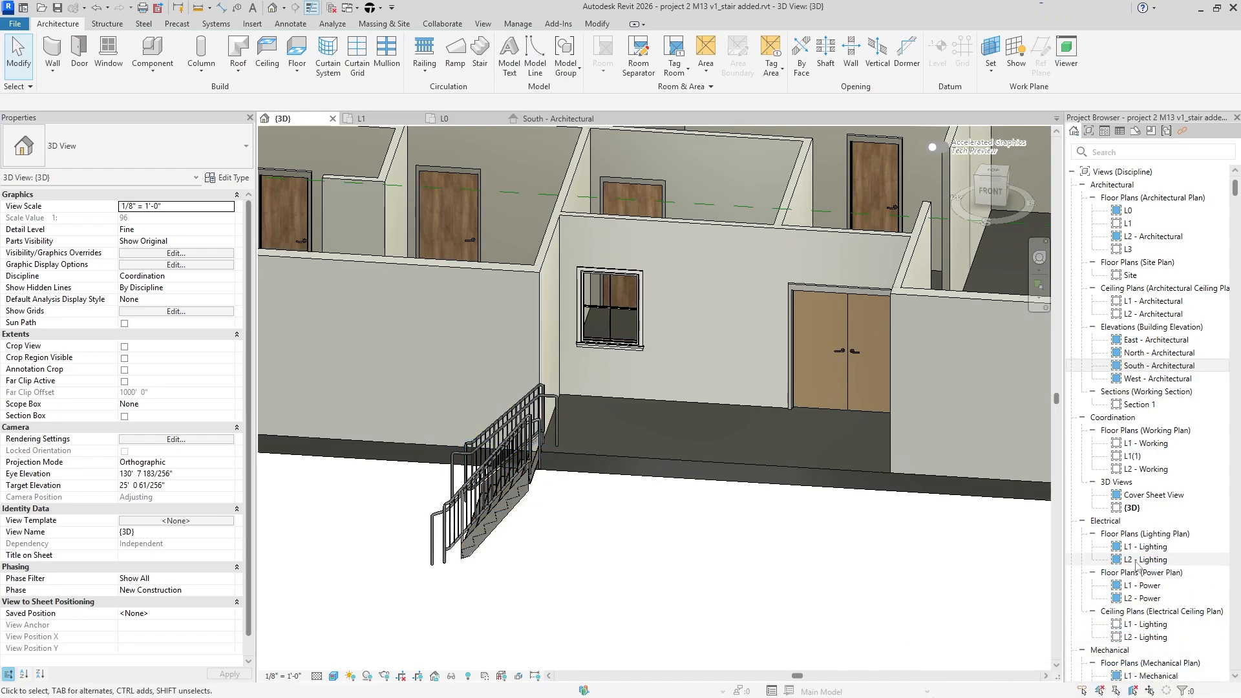
# - Open the L0 floor plan and start a new stair as a sketched run at the entrance verandah
pyautogui.click(435, 120)
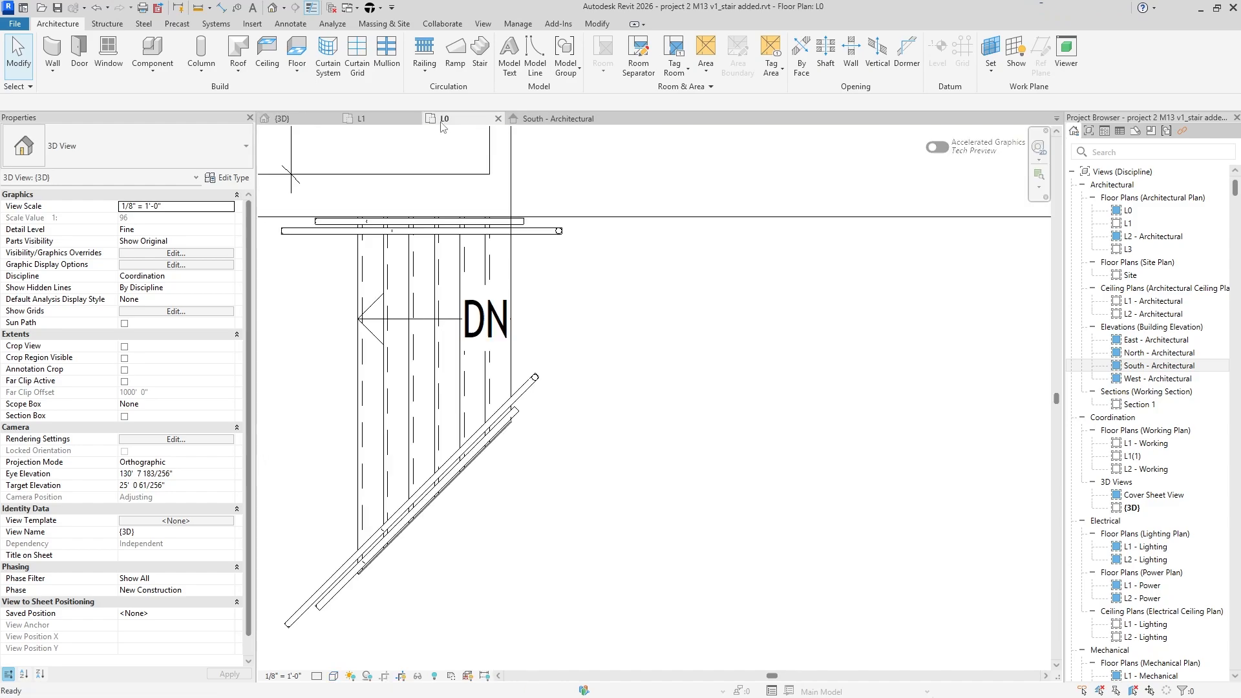
pyautogui.scroll(-2, 537, 415)
pyautogui.moveTo(597, 373); pyautogui.dragTo(530, 370, button='middle')
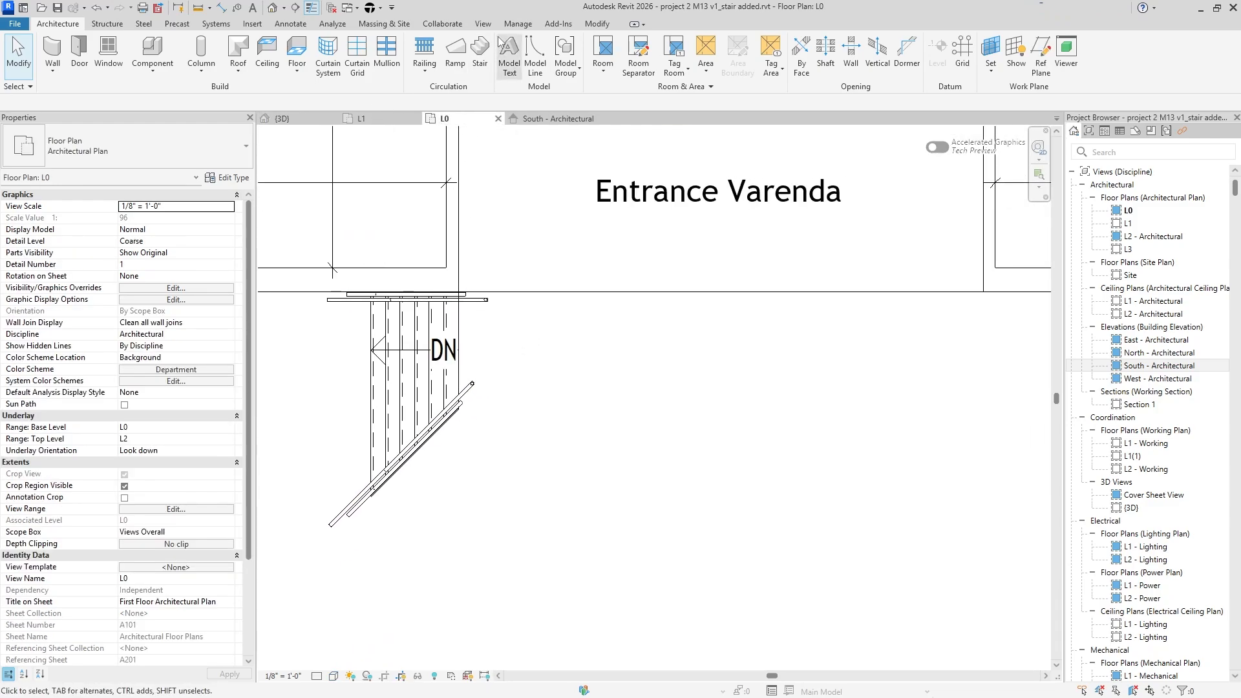
pyautogui.scroll(1, 631, 327)
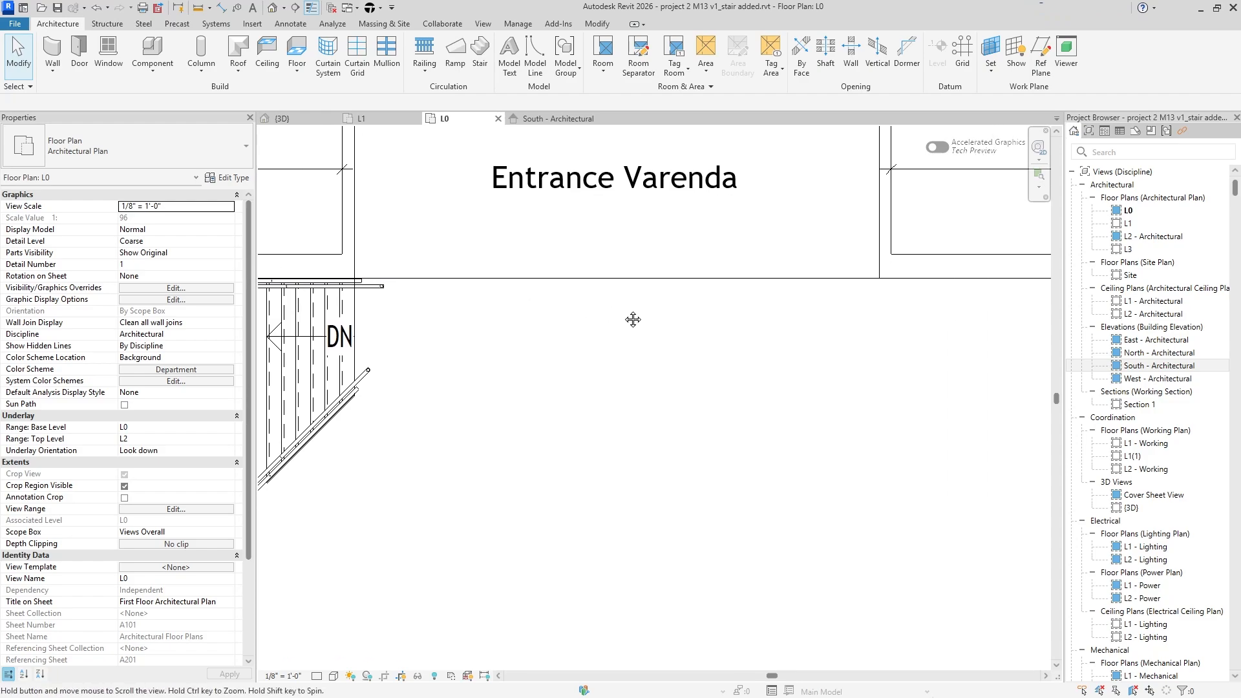
pyautogui.scroll(-2, 637, 321)
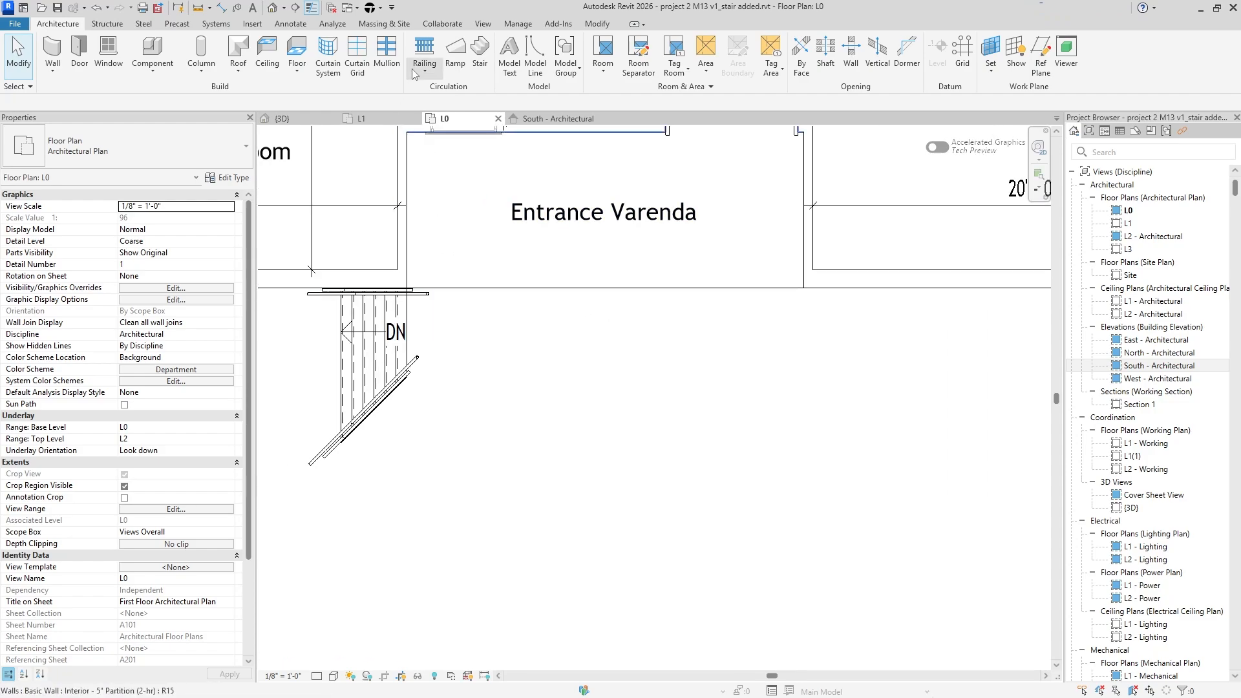
pyautogui.click(480, 52)
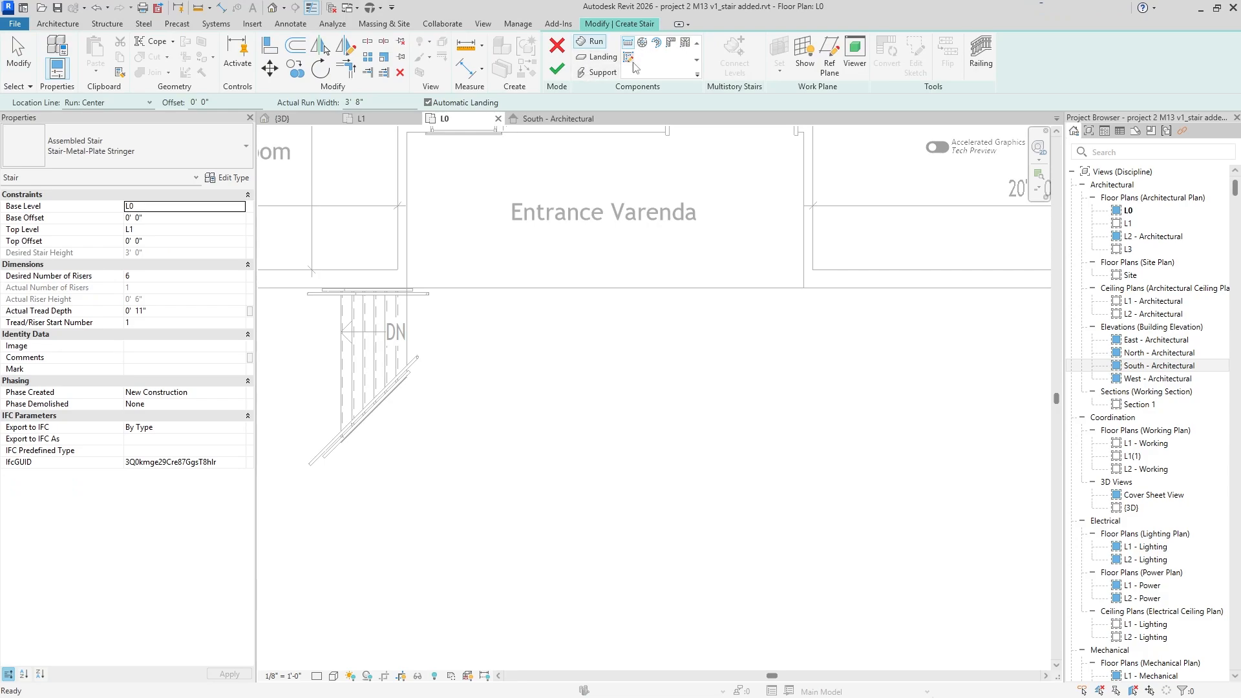
pyautogui.click(629, 60)
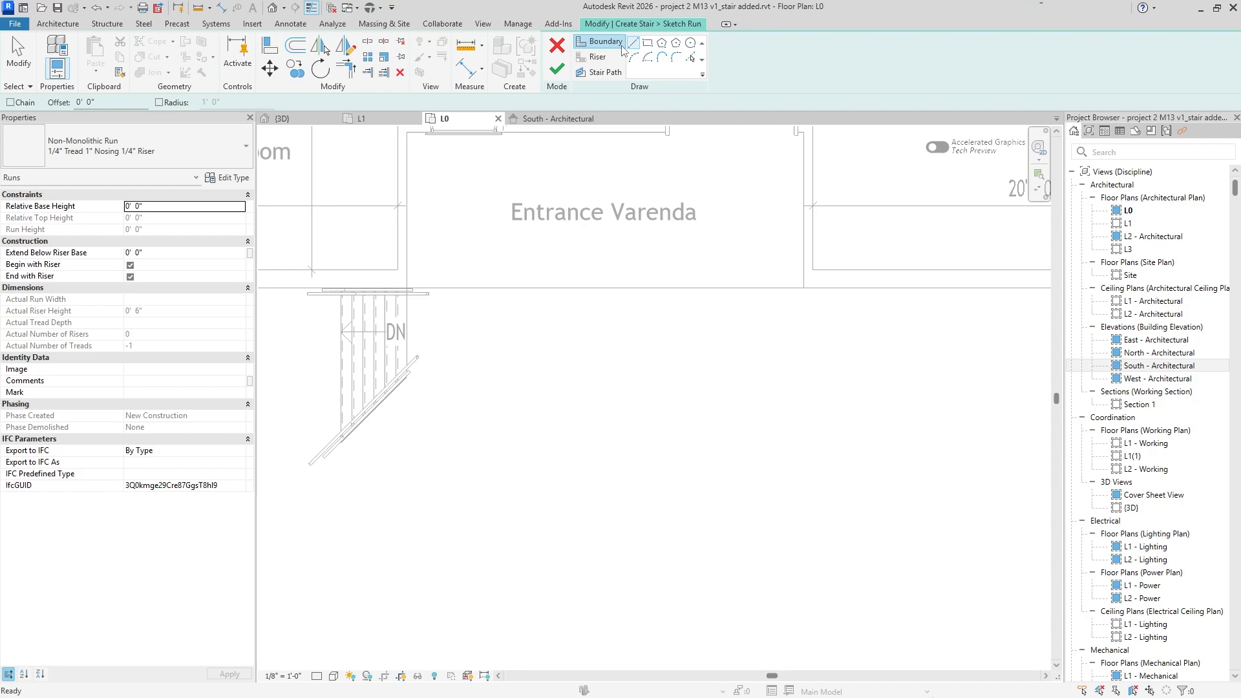
# - Draw the first riser over the existing stair's rightmost riser, about 4'-0" down from the verandah edge to the diagonal side
pyautogui.click(605, 58)
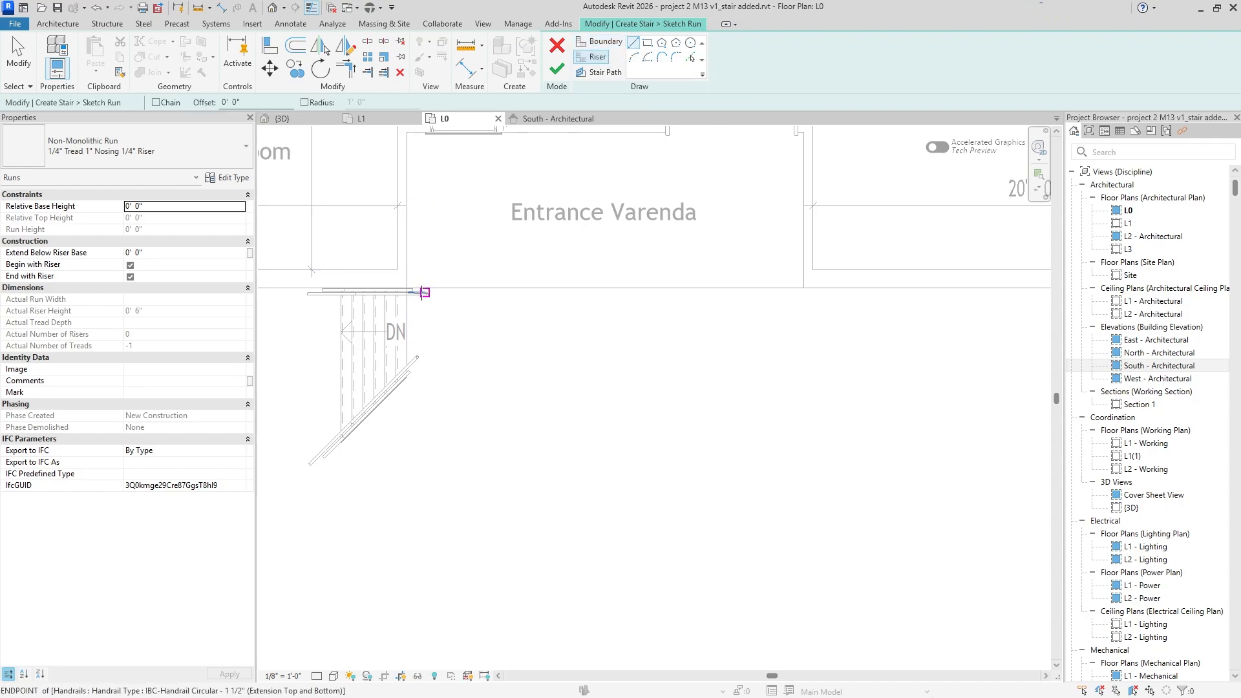
pyautogui.scroll(4, 433, 358)
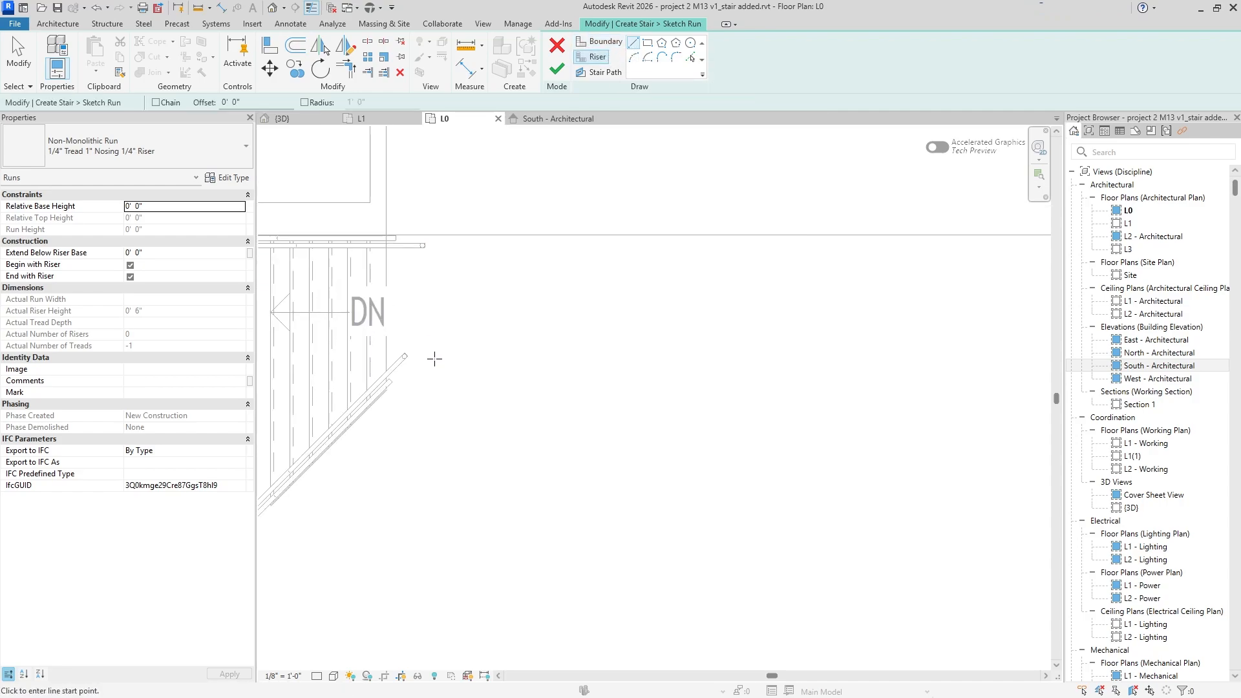
pyautogui.scroll(-3, 643, 315)
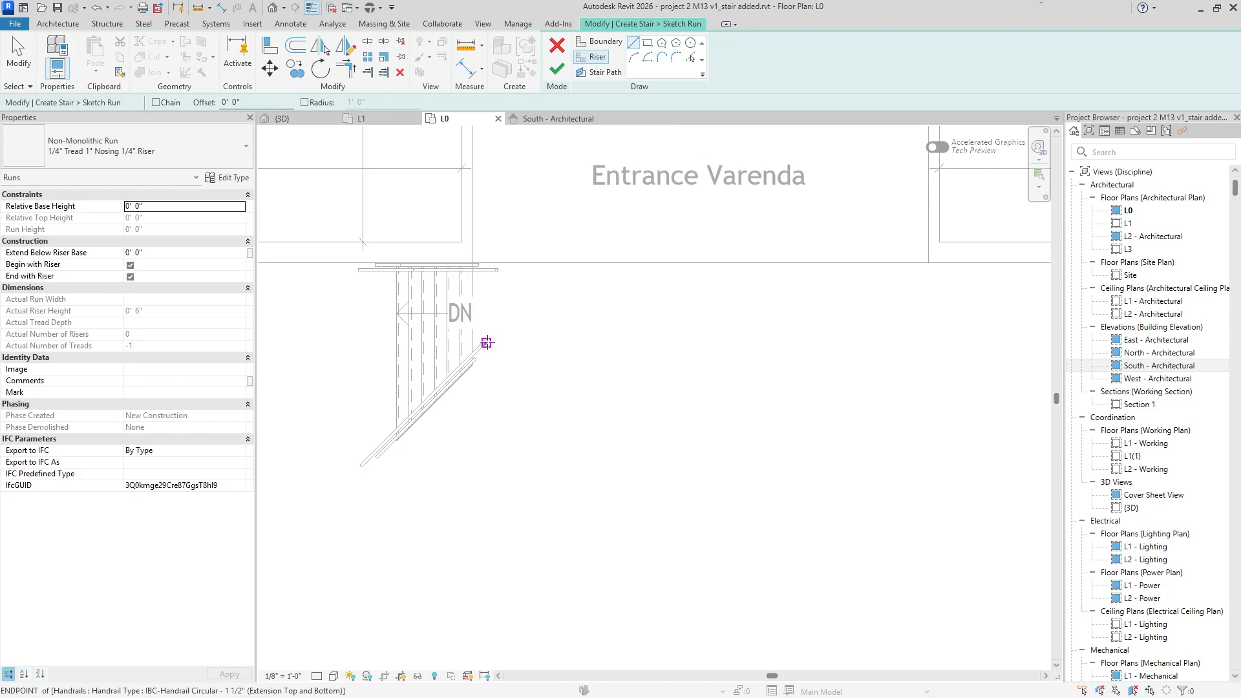
pyautogui.scroll(2, 485, 339)
pyautogui.scroll(2, 474, 310)
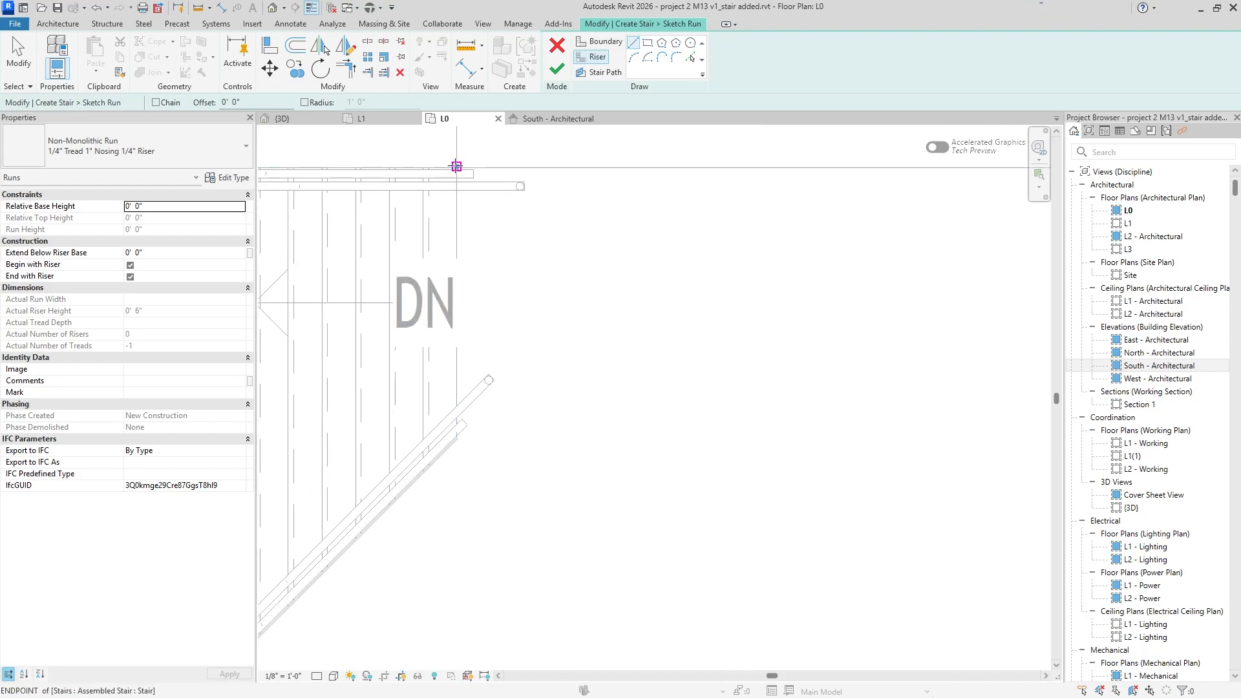
pyautogui.click(455, 169)
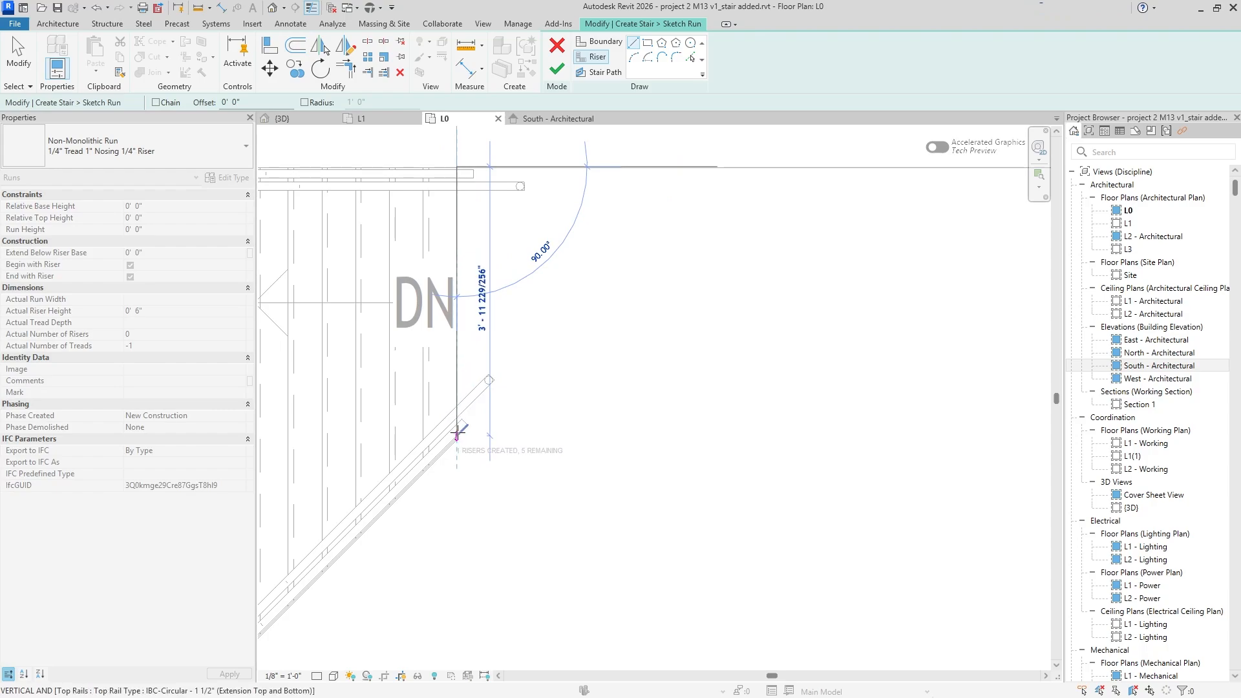
pyautogui.click(457, 434)
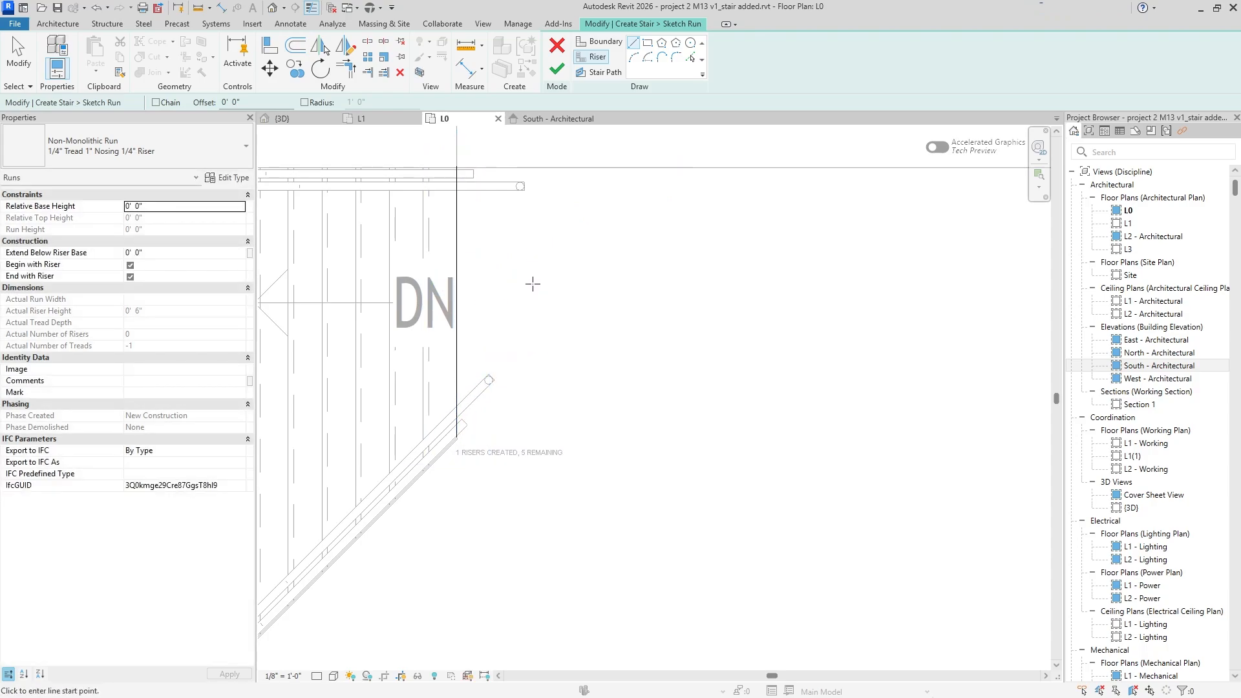
# - Trace the existing stair's six other riser lines as risers of the new run using Pick Lines
pyautogui.moveTo(532, 283); pyautogui.dragTo(588, 272, button='middle')
pyautogui.click(480, 159)
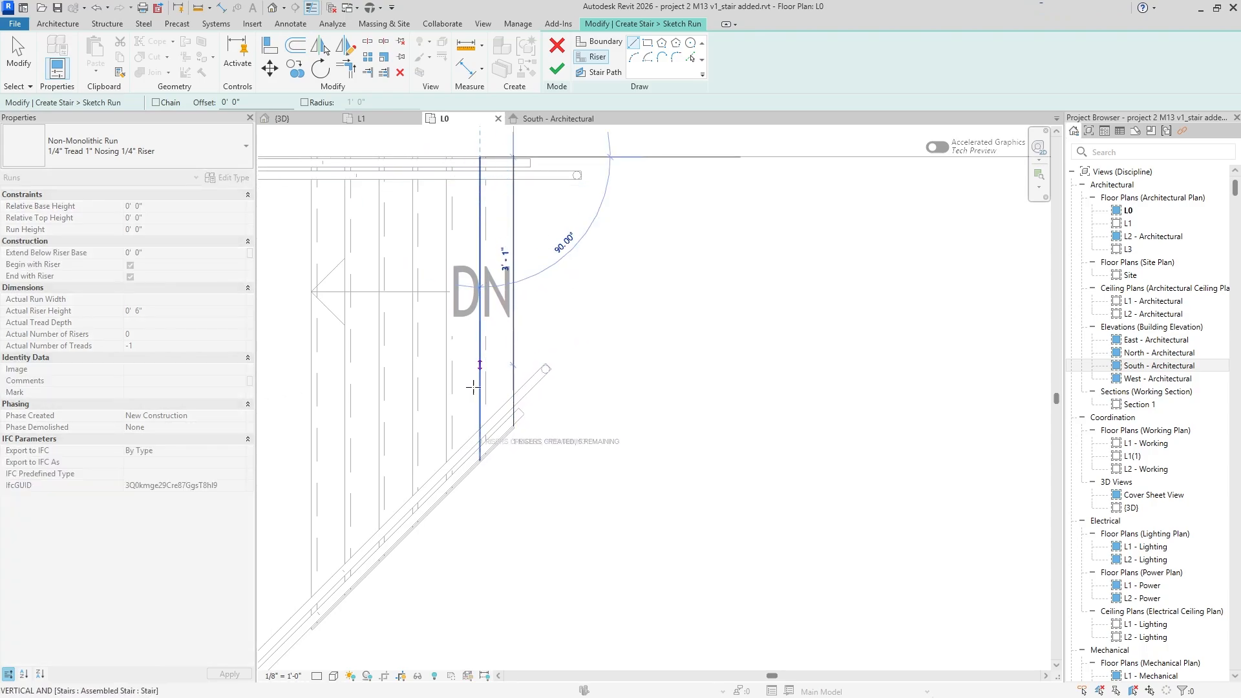
pyautogui.press('Escape')
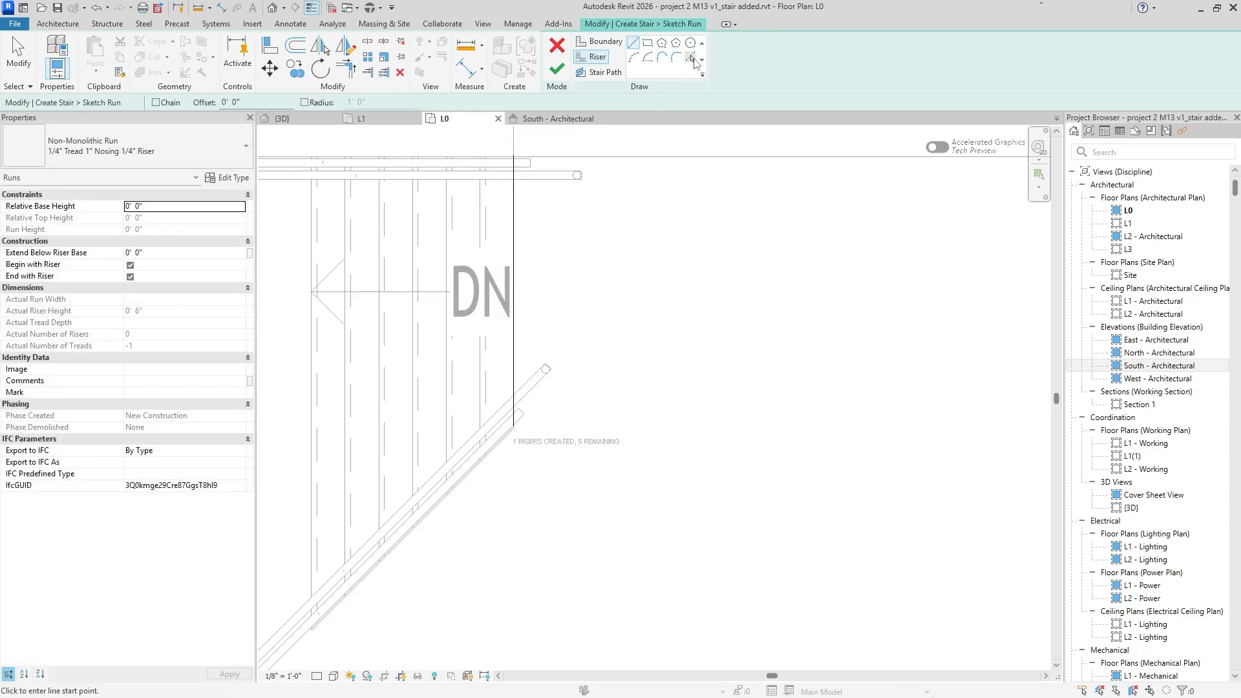
pyautogui.click(691, 58)
pyautogui.click(479, 266)
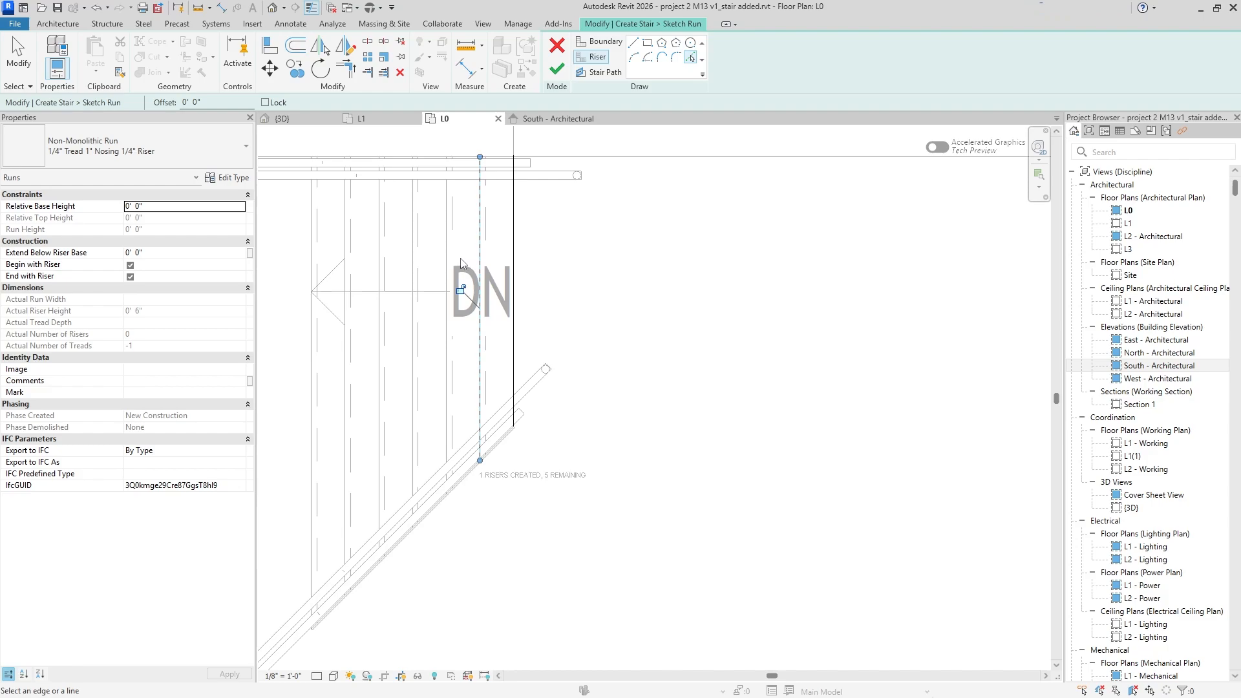
pyautogui.click(447, 262)
pyautogui.click(414, 260)
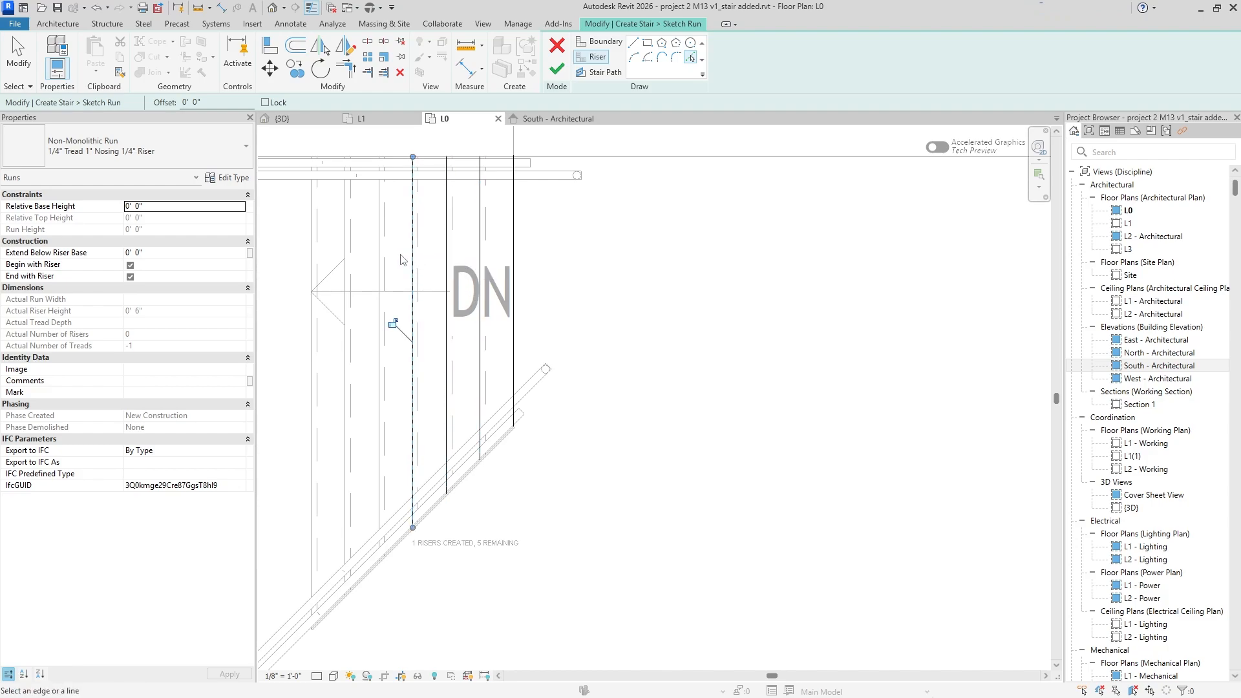
pyautogui.click(381, 260)
pyautogui.click(347, 261)
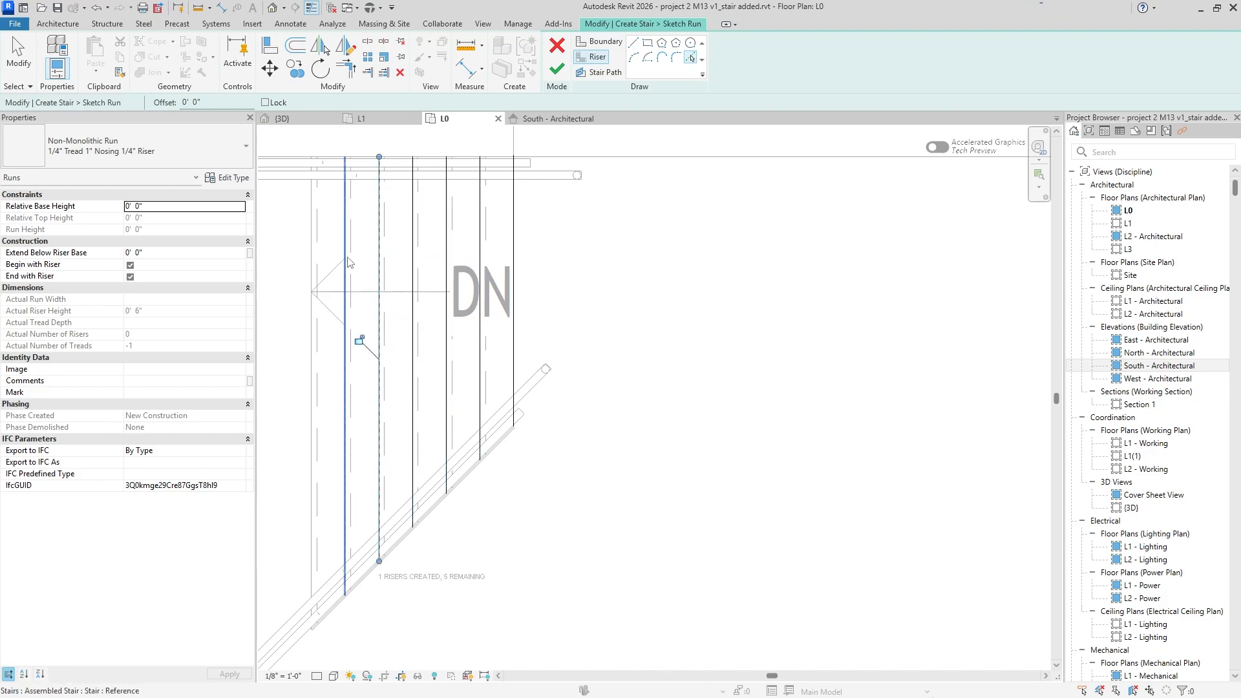
pyautogui.click(313, 262)
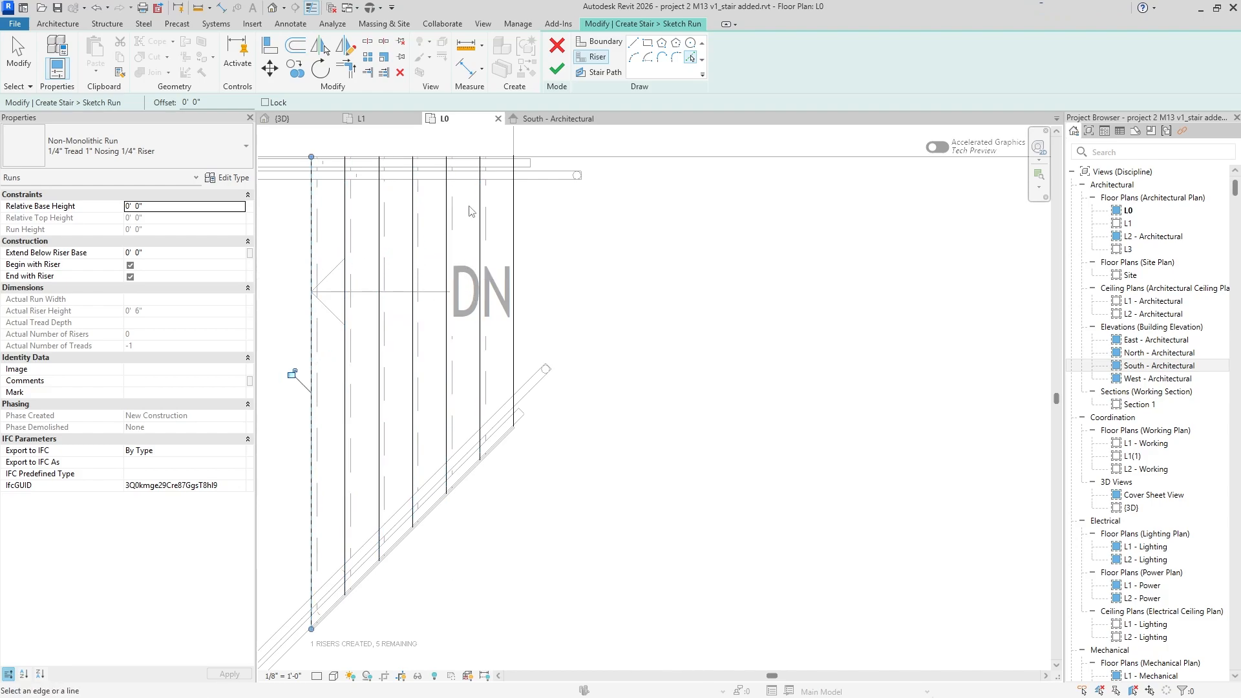
# - Draw the run boundaries: 3'-0" along the verandah edge and a diagonal of about 4'-3" joining the risers' lower ends
pyautogui.click(595, 42)
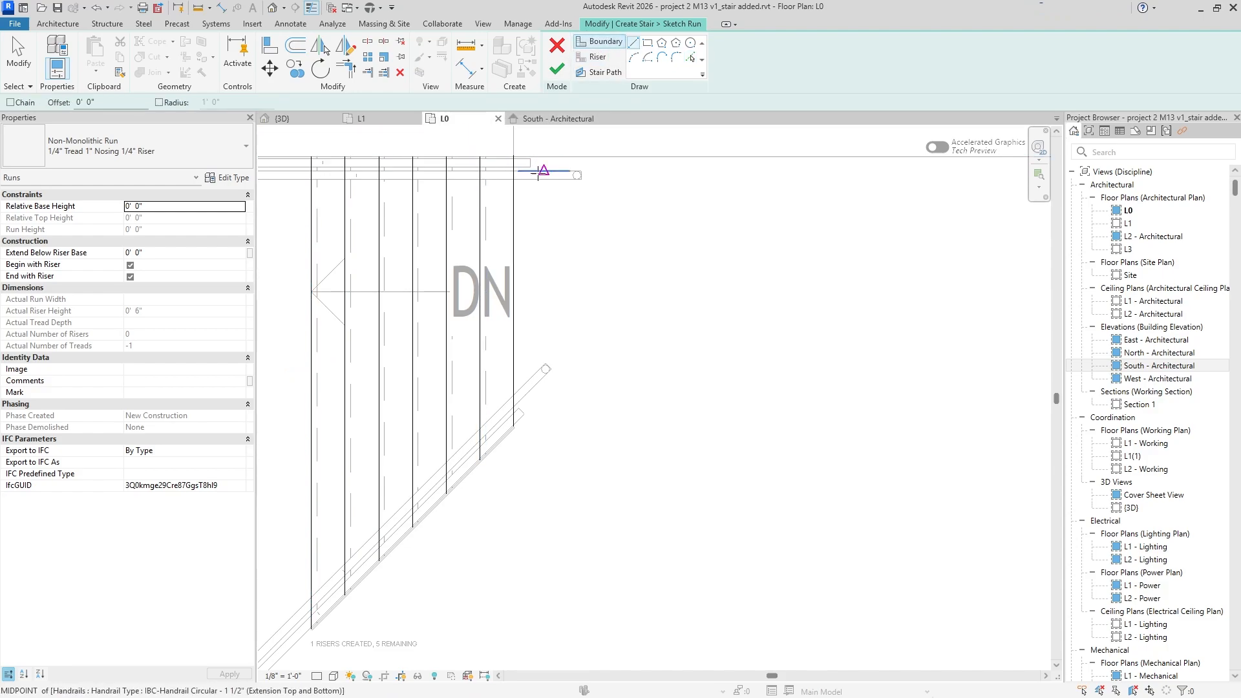
pyautogui.click(514, 156)
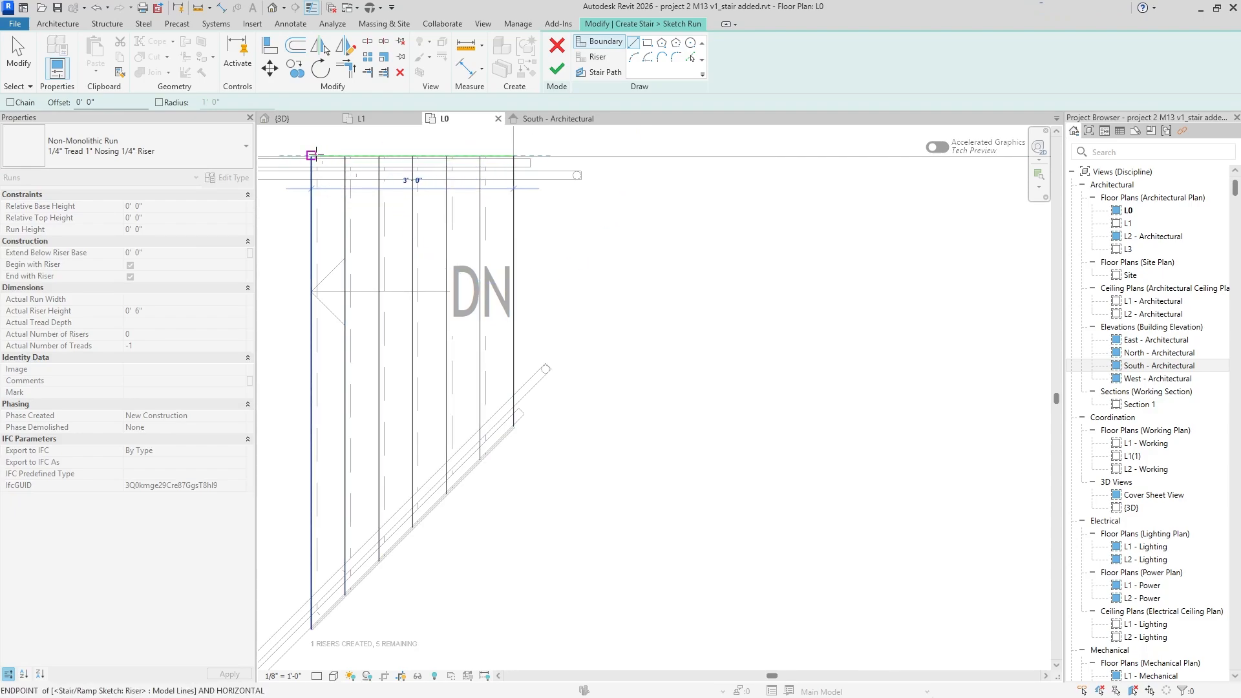
pyautogui.click(311, 155)
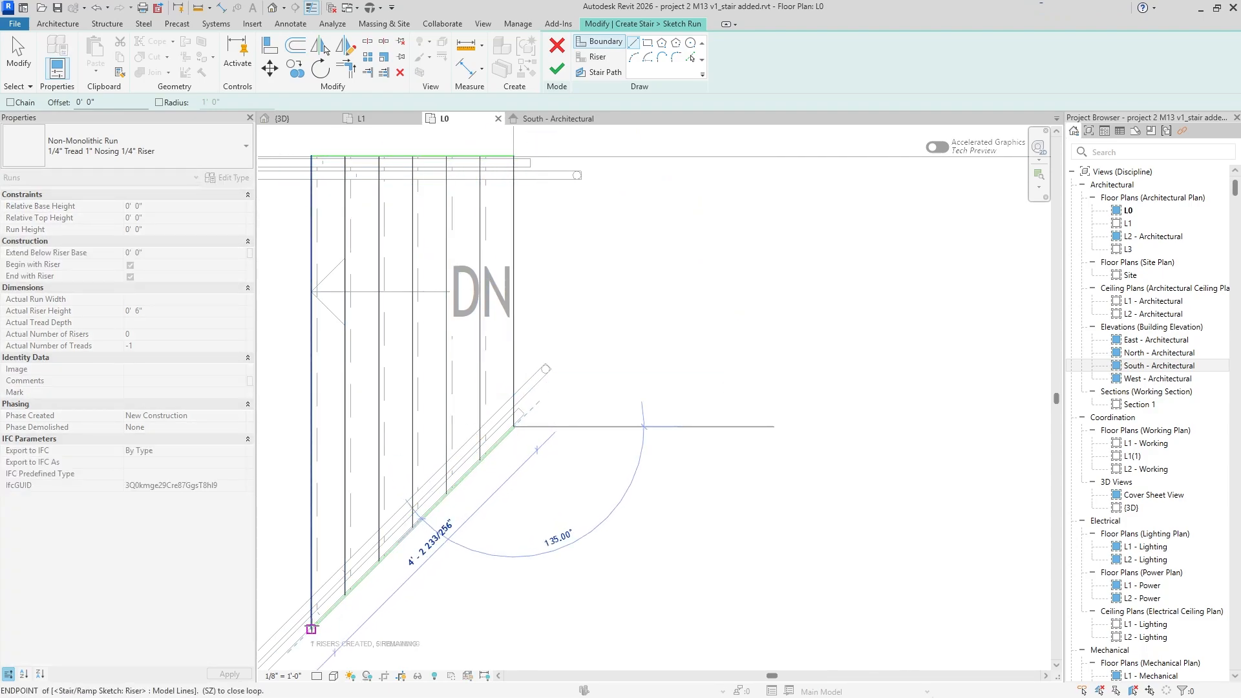
pyautogui.click(311, 627)
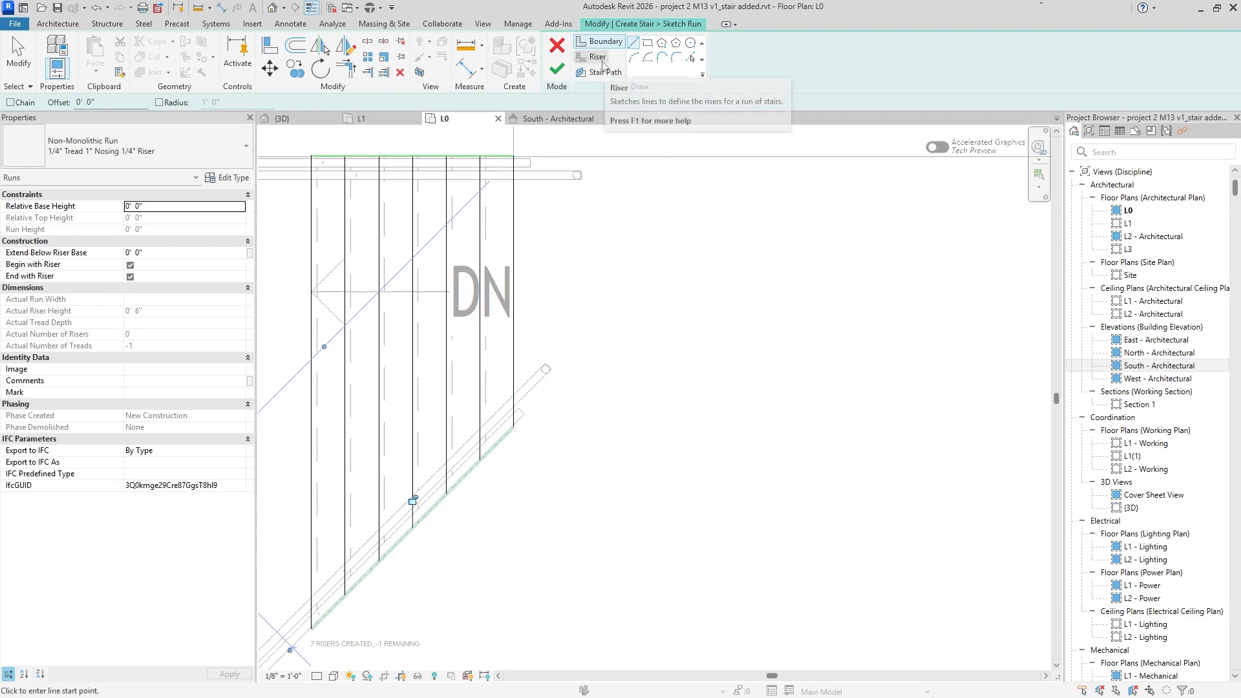
# - Draw the stair path horizontally from the leftmost to the rightmost riser, about 2'-2" below the verandah edge
pyautogui.click(599, 72)
pyautogui.click(311, 302)
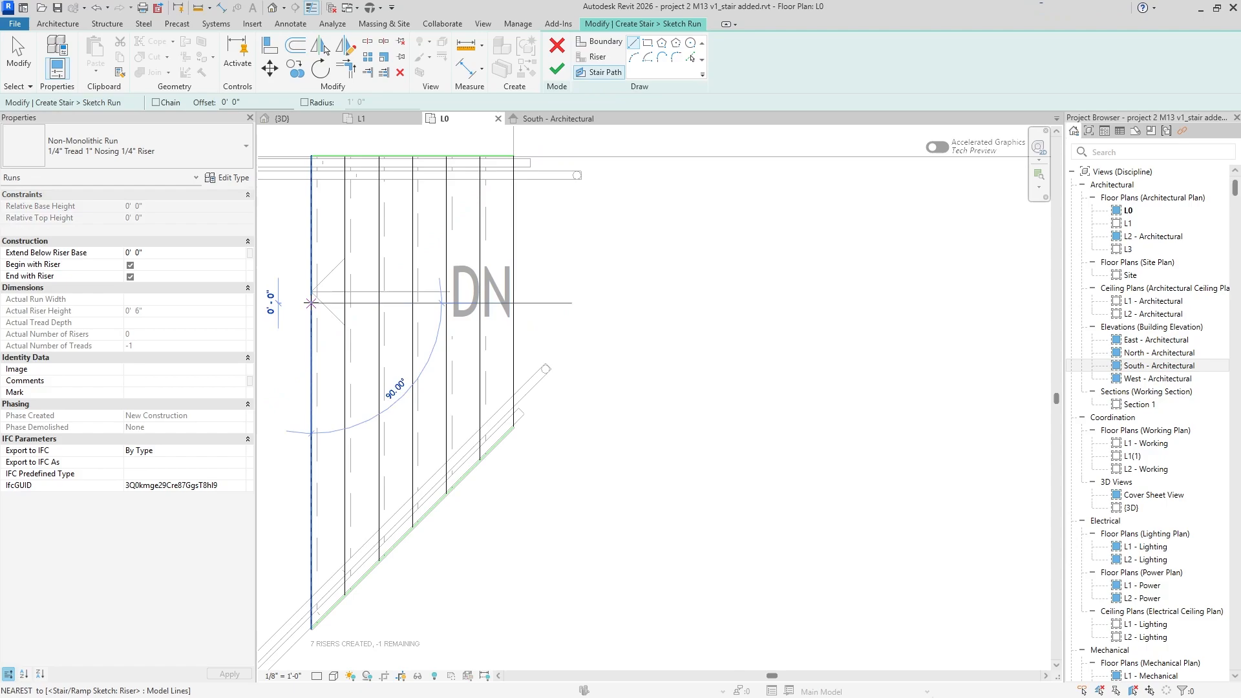
pyautogui.click(512, 302)
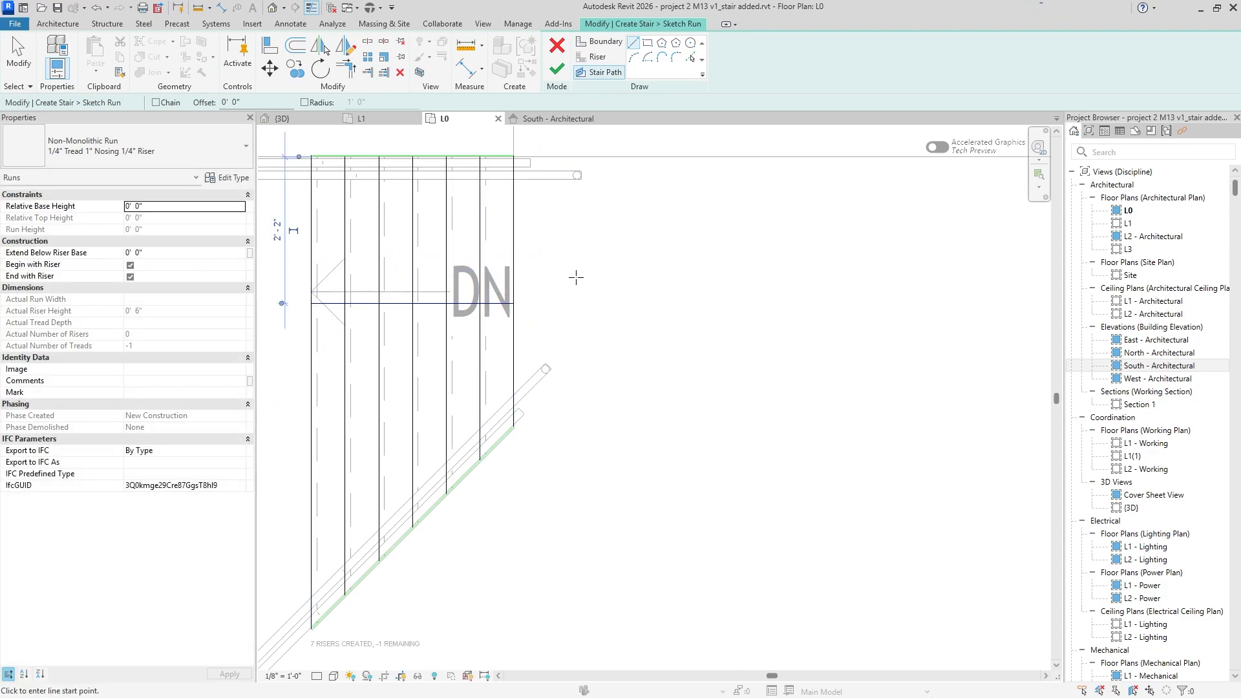
# - Draw a vertical mirror axis line about 2'-2" long down from the middle of the verandah edge
pyautogui.scroll(-1, 689, 295)
pyautogui.scroll(-2, 732, 257)
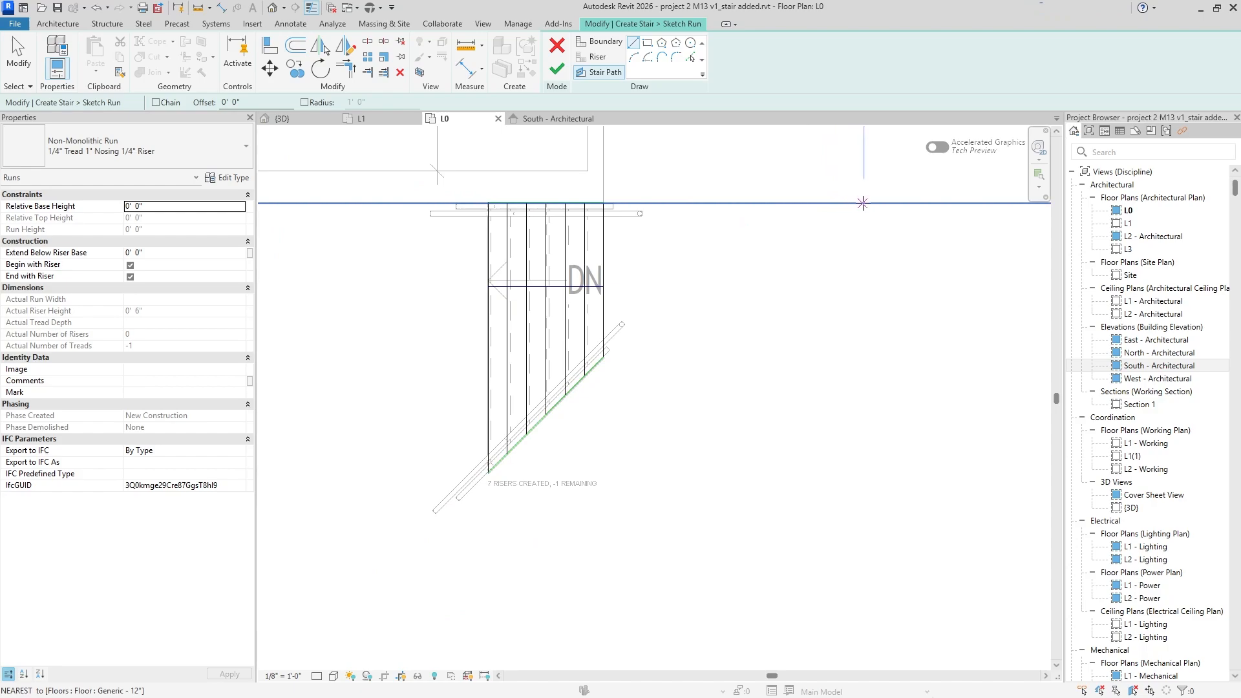
pyautogui.scroll(-2, 867, 213)
pyautogui.moveTo(885, 222); pyautogui.dragTo(739, 288, button='middle')
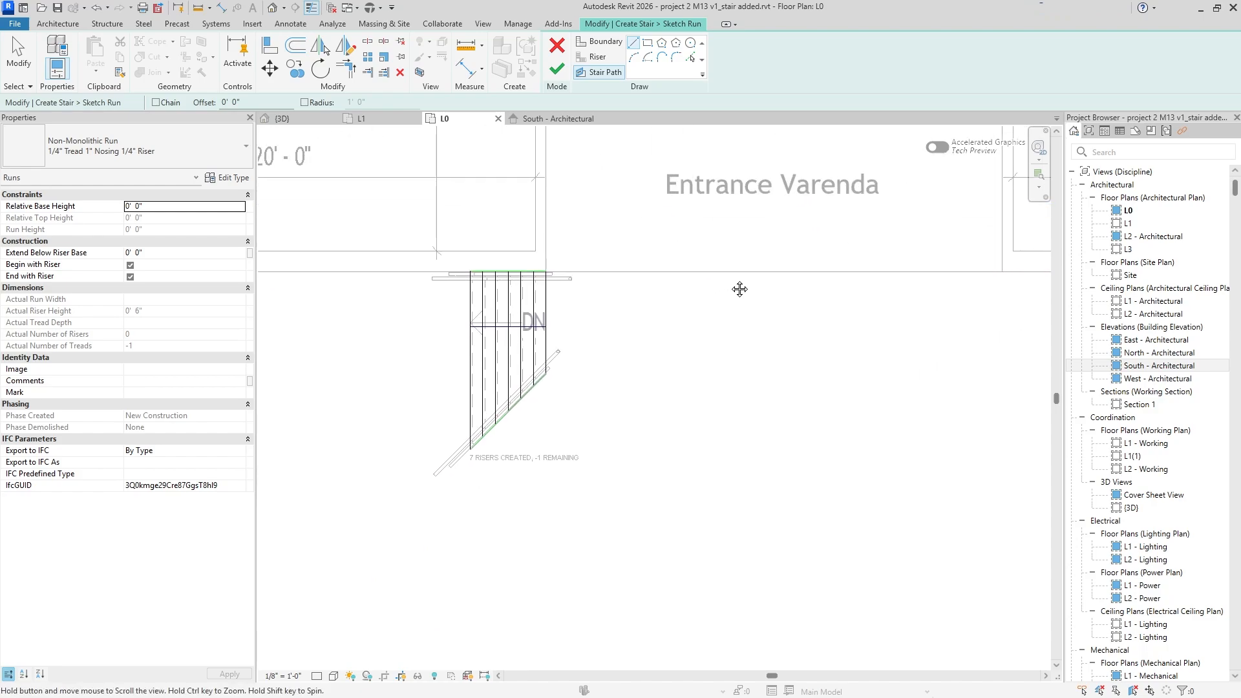
pyautogui.click(773, 271)
pyautogui.click(773, 326)
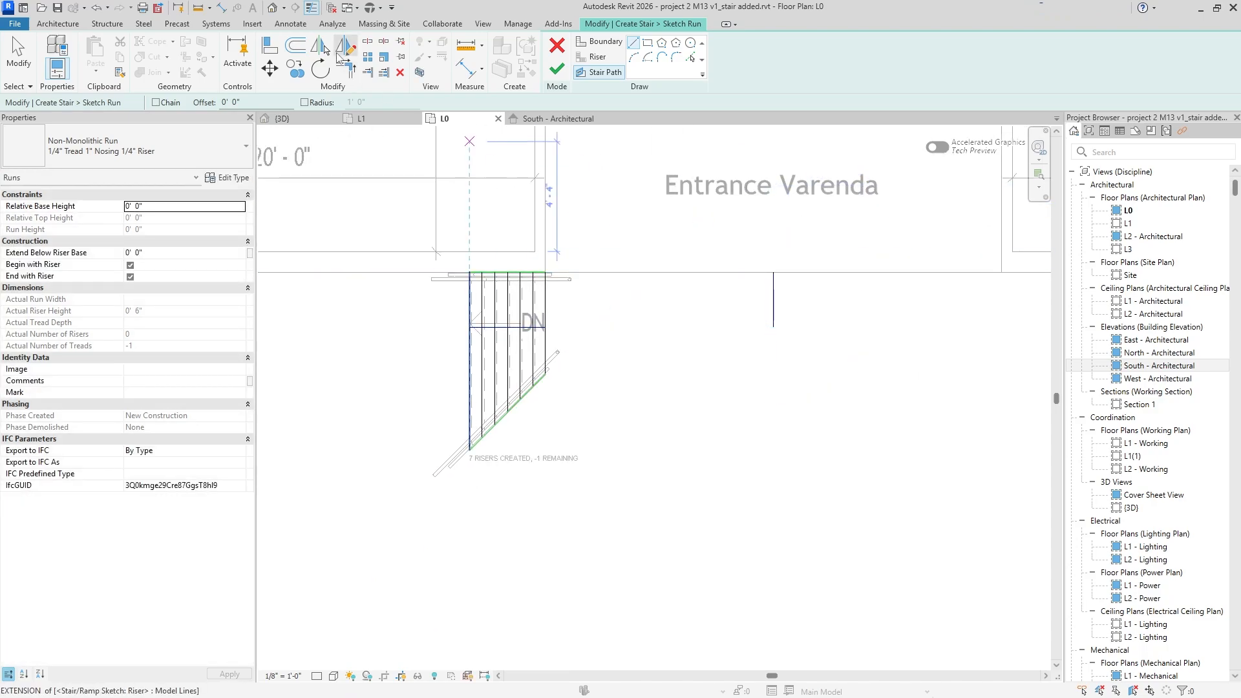
# - Try to mirror the run sketch about the vertical line at the verandah's middle
pyautogui.click(325, 50)
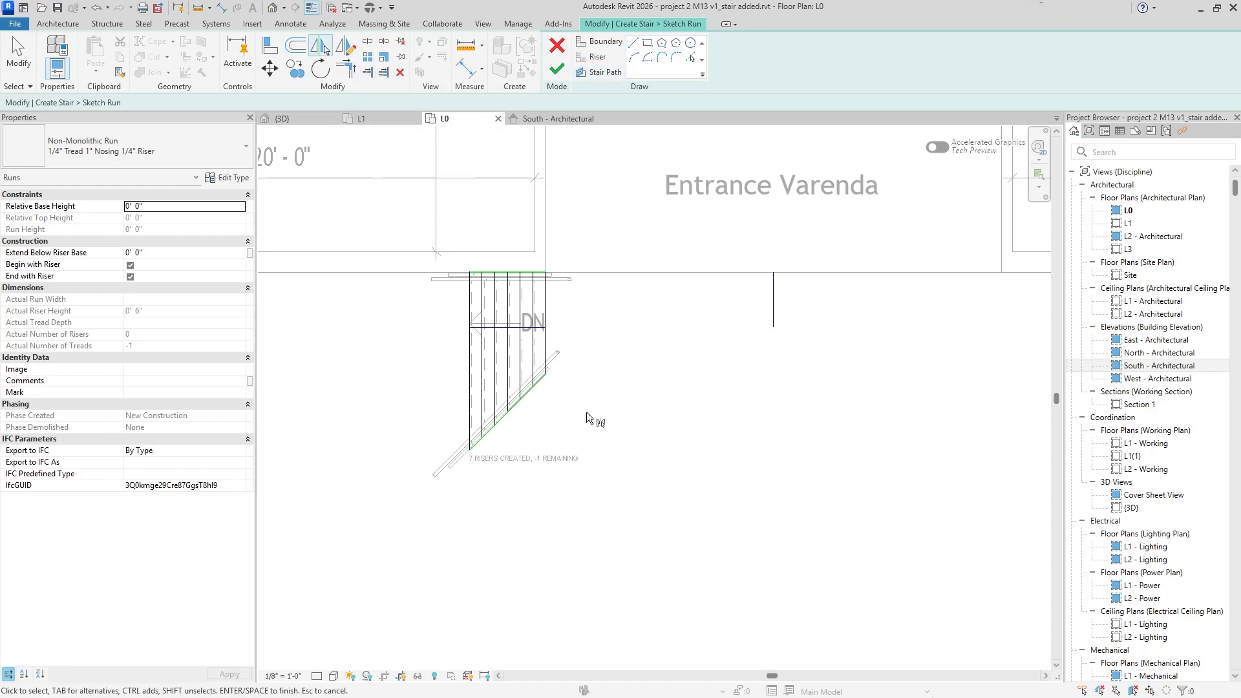
pyautogui.moveTo(458, 263); pyautogui.dragTo(597, 475)
pyautogui.click(772, 315)
pyautogui.scroll(-3, 801, 318)
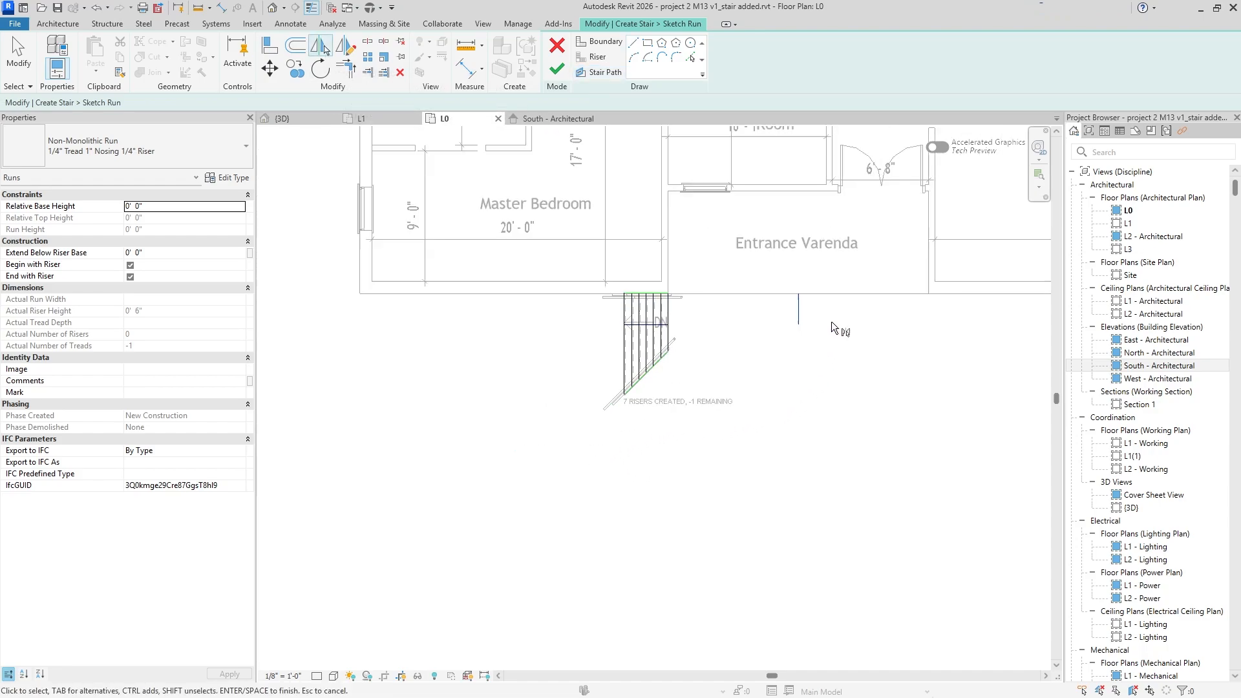
pyautogui.click(595, 331)
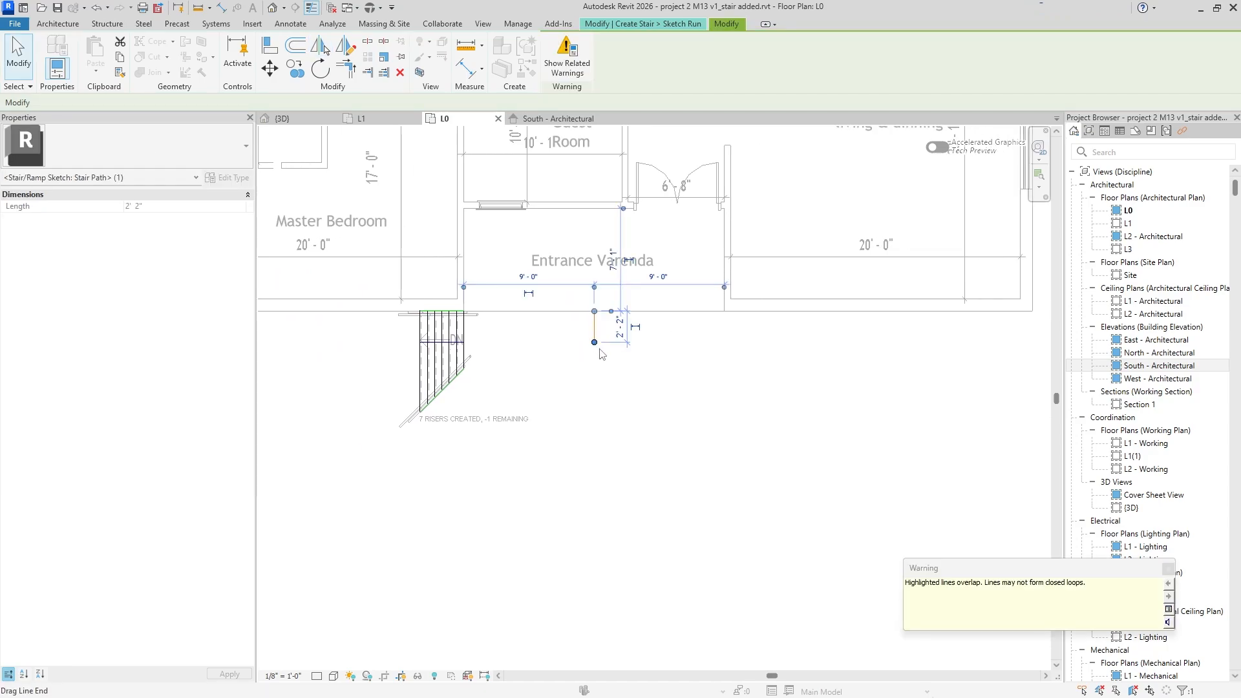
# - Mirror a copy of all the run's sketch lines to the verandah's other side, using the central vertical line as the axis
pyautogui.moveTo(412, 301); pyautogui.dragTo(501, 445)
pyautogui.click(321, 47)
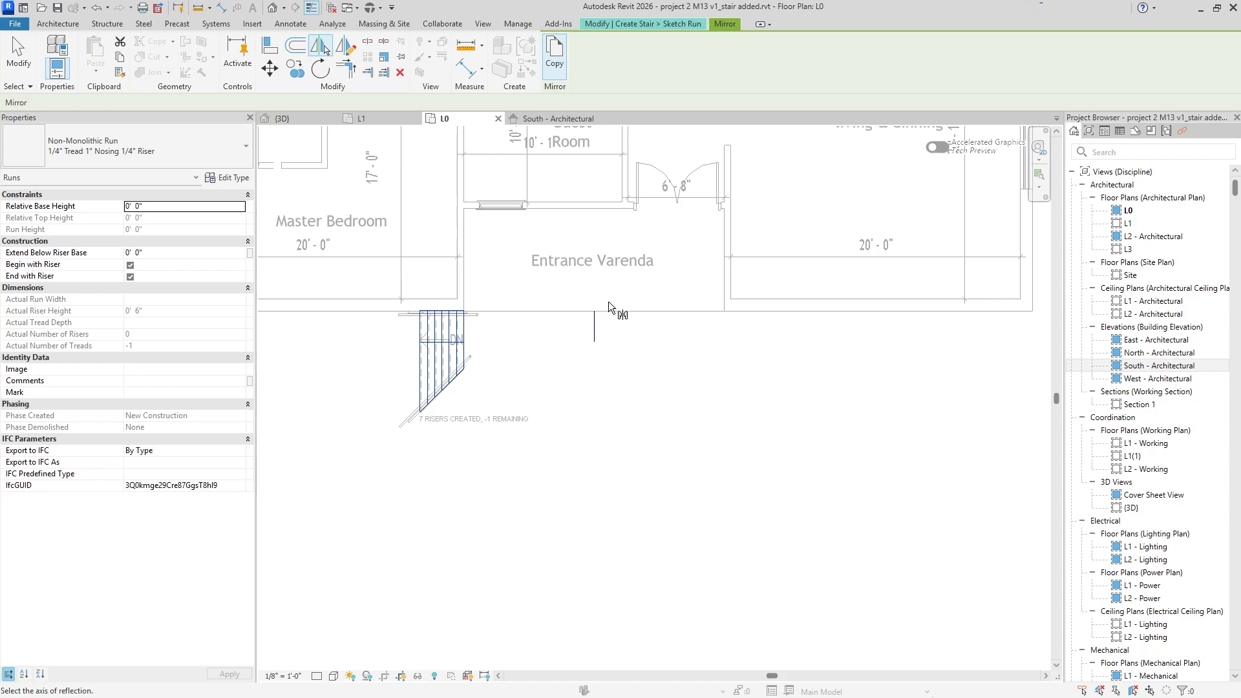
pyautogui.click(595, 322)
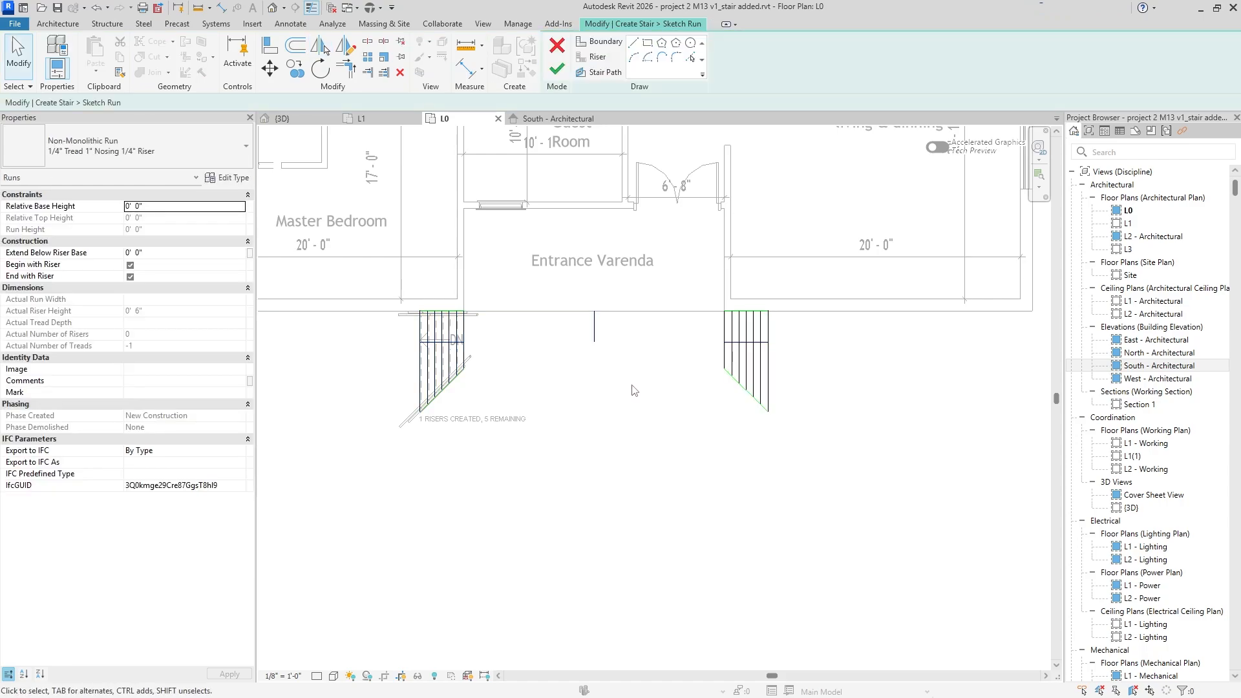
# - Delete the original sketch lines over the existing stair, keeping the mirrored copy
pyautogui.scroll(1, 519, 381)
pyautogui.moveTo(509, 417); pyautogui.dragTo(417, 349)
pyautogui.moveTo(382, 298); pyautogui.dragTo(382, 297)
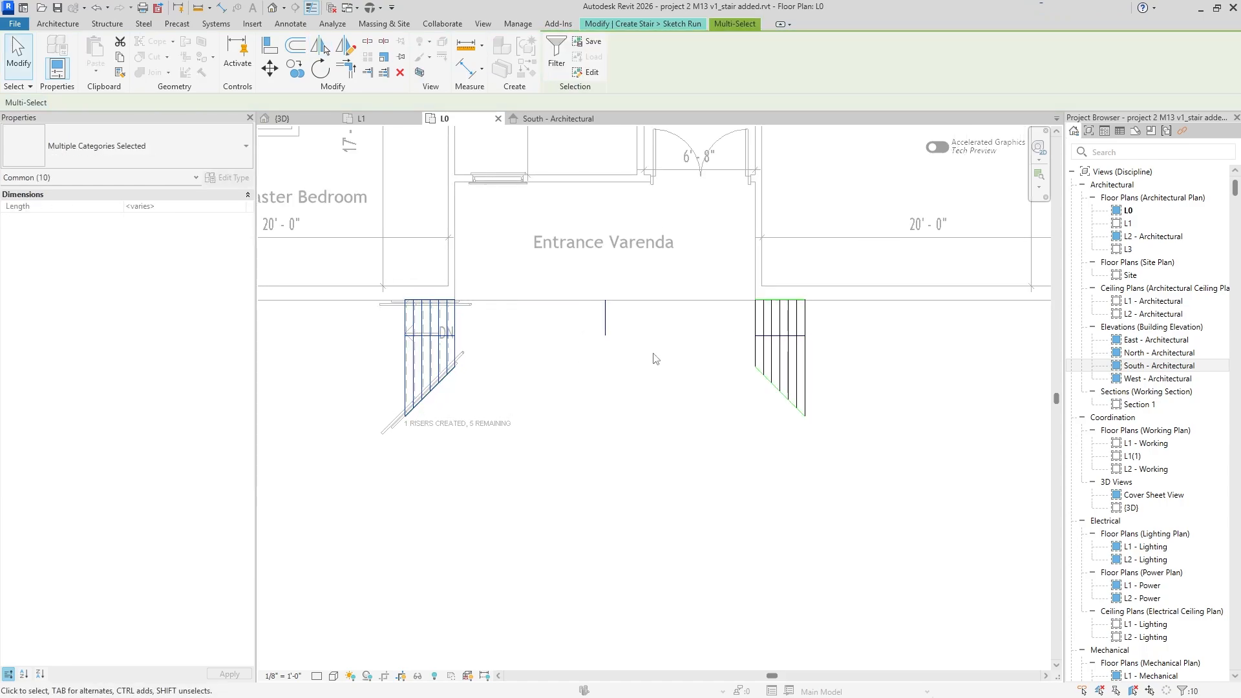
pyautogui.press('Delete')
# - Try to finish the mirrored run sketch with the central axis line still in place
pyautogui.click(606, 322)
pyautogui.click(629, 331)
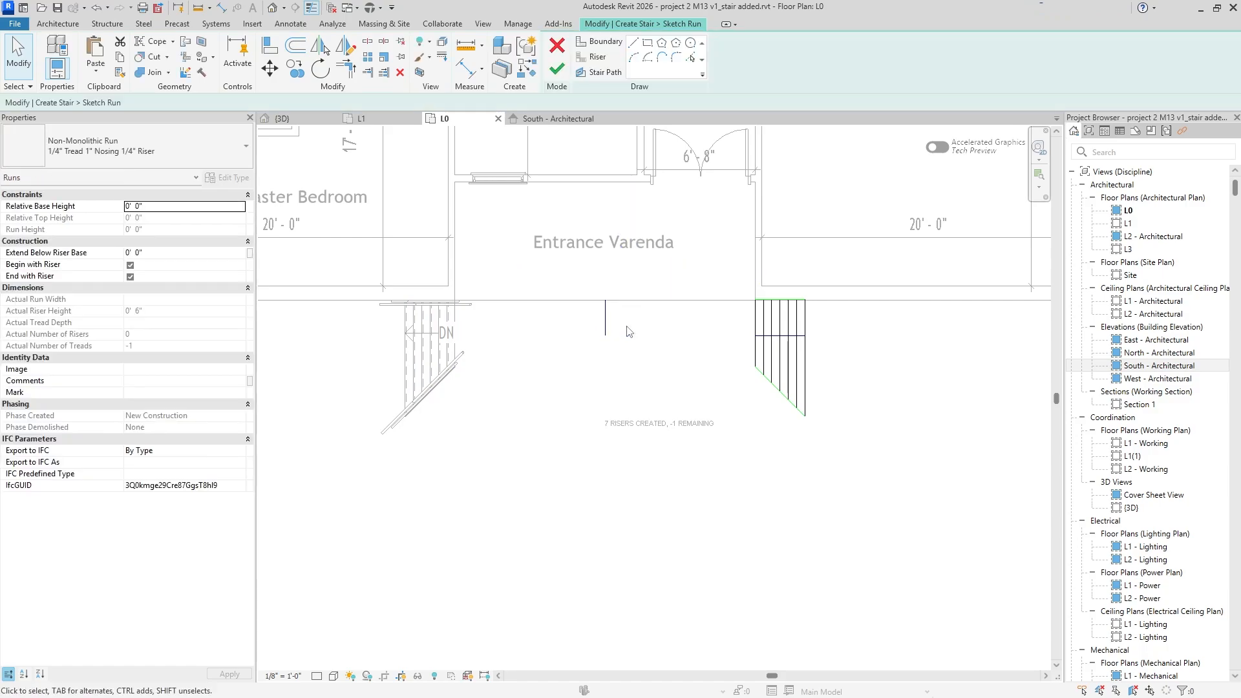
pyautogui.click(557, 72)
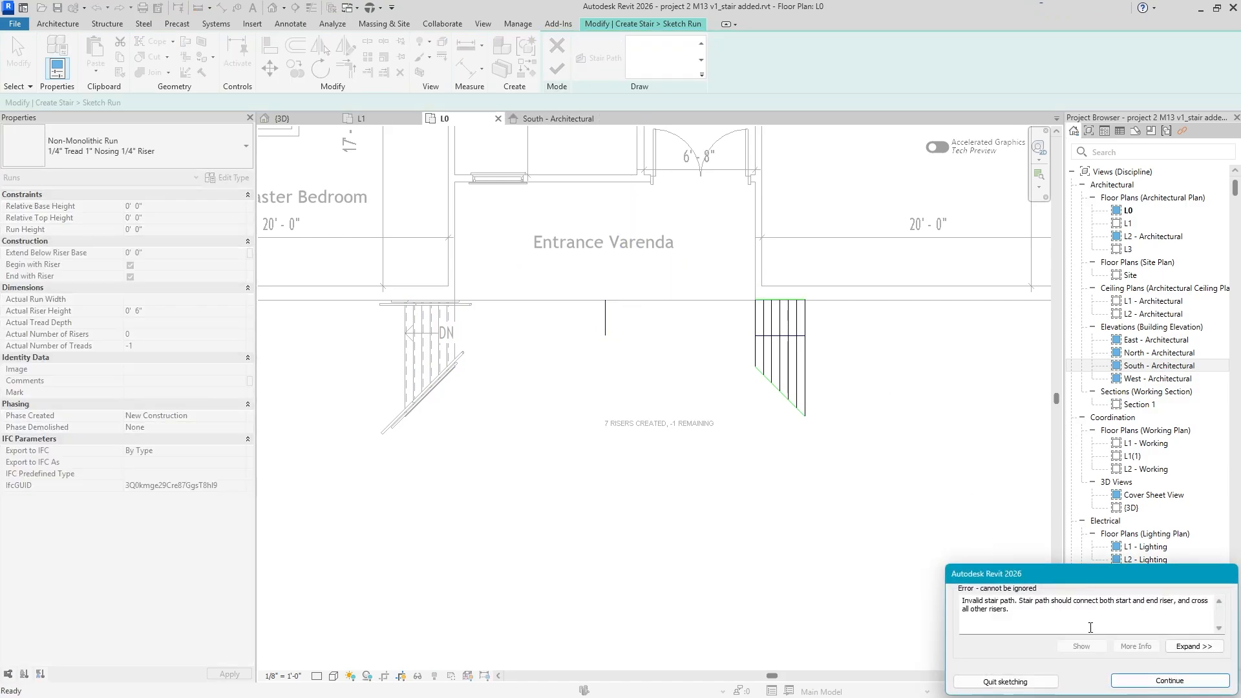
# - Try once more to finish the mirrored run sketch without changing its lines
pyautogui.click(1142, 681)
pyautogui.scroll(4, 866, 372)
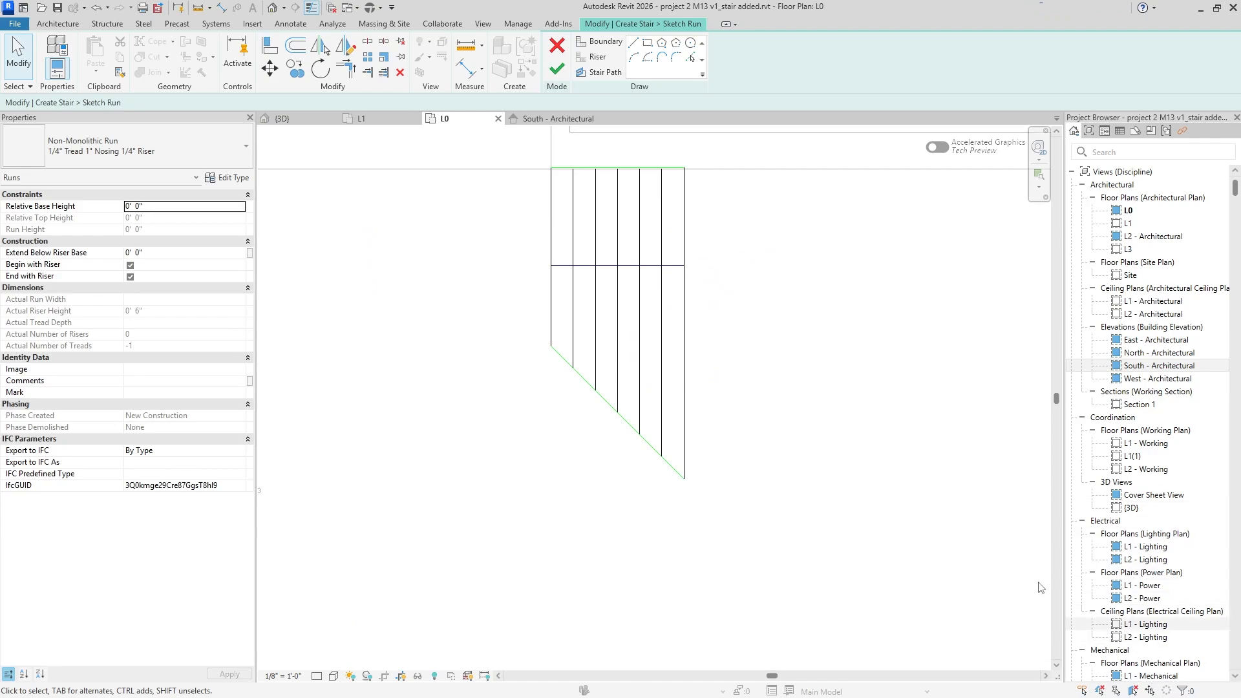
pyautogui.click(572, 70)
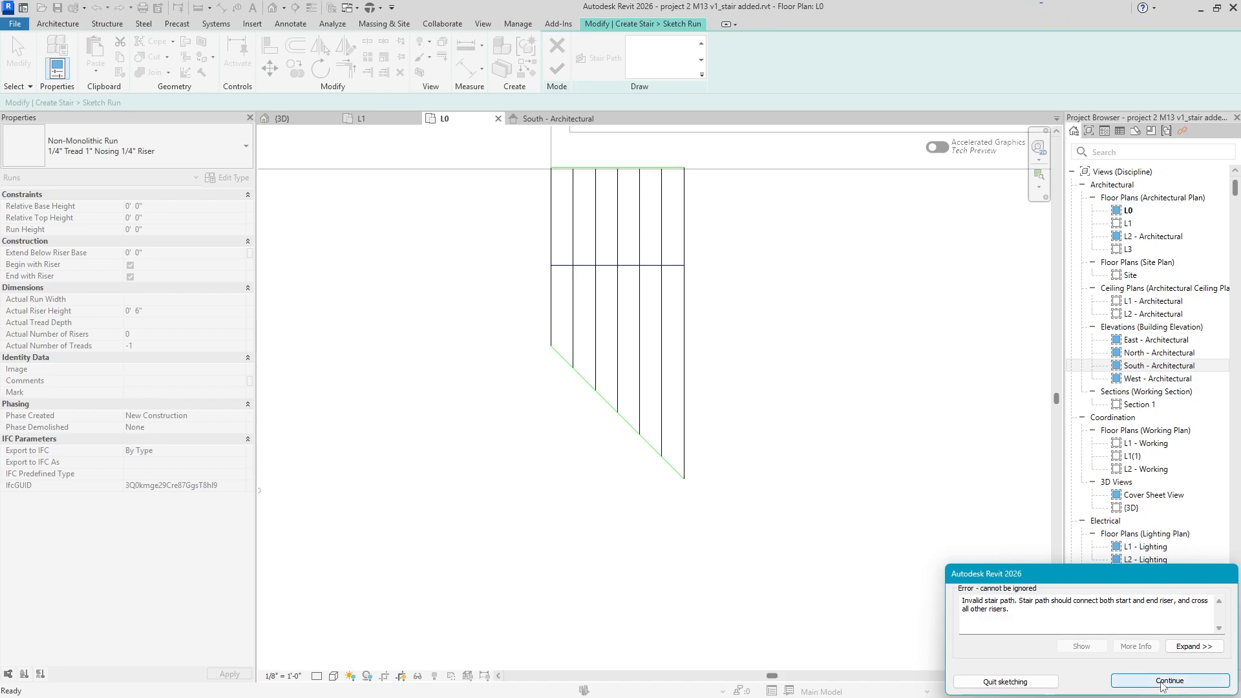
pyautogui.click(1162, 684)
# - Delete the horizontal stair path line that crosses the mirrored run's risers
pyautogui.scroll(6, 674, 280)
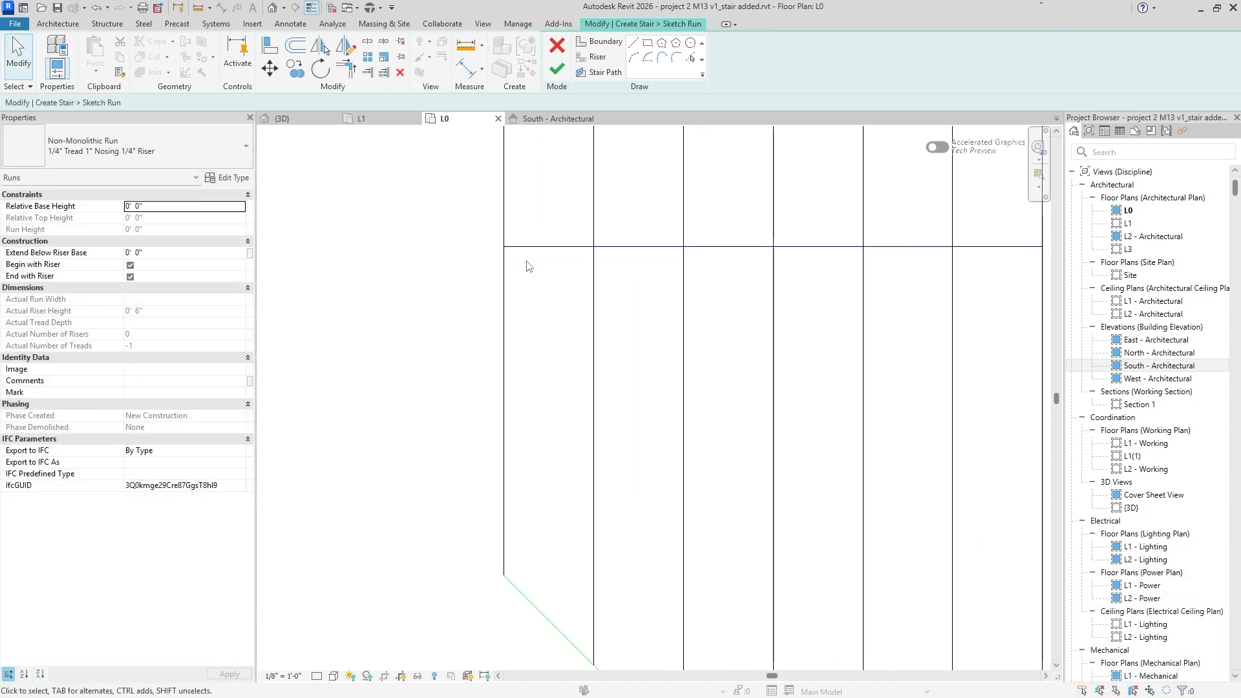
pyautogui.scroll(-4, 719, 276)
pyautogui.moveTo(904, 307); pyautogui.dragTo(551, 330, button='middle')
pyautogui.scroll(3, 658, 277)
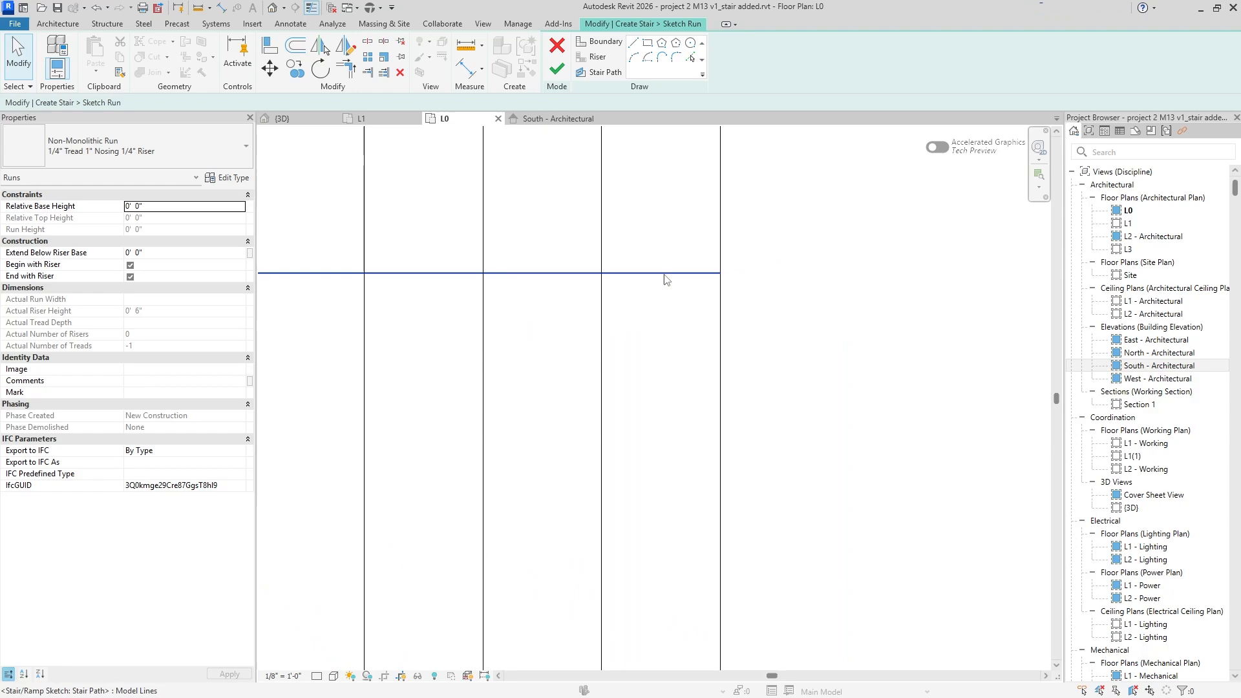
pyautogui.click(665, 275)
pyautogui.press('Delete')
# - Move the mirrored run's straight boundary line from the verandah edge to just outside it
pyautogui.scroll(-4, 683, 356)
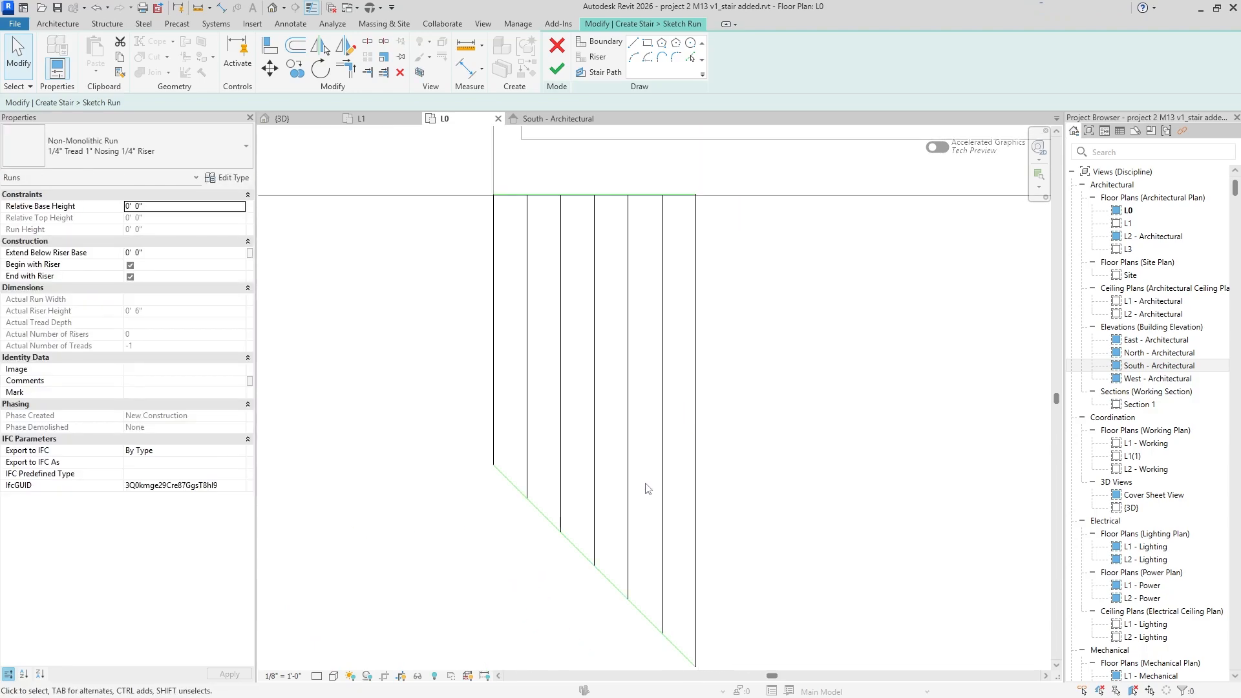
pyautogui.moveTo(641, 512); pyautogui.dragTo(689, 394, button='middle')
pyautogui.scroll(8, 747, 554)
pyautogui.scroll(-9, 669, 310)
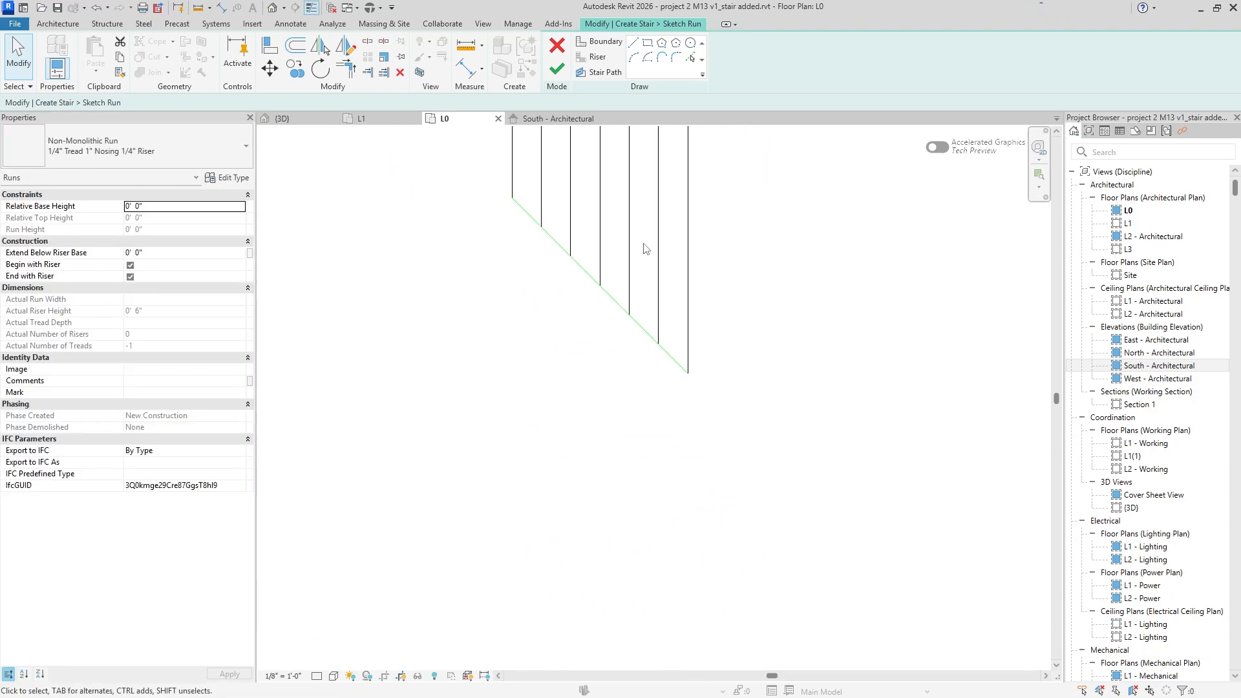
pyautogui.moveTo(650, 227); pyautogui.dragTo(713, 627, button='middle')
pyautogui.scroll(5, 653, 390)
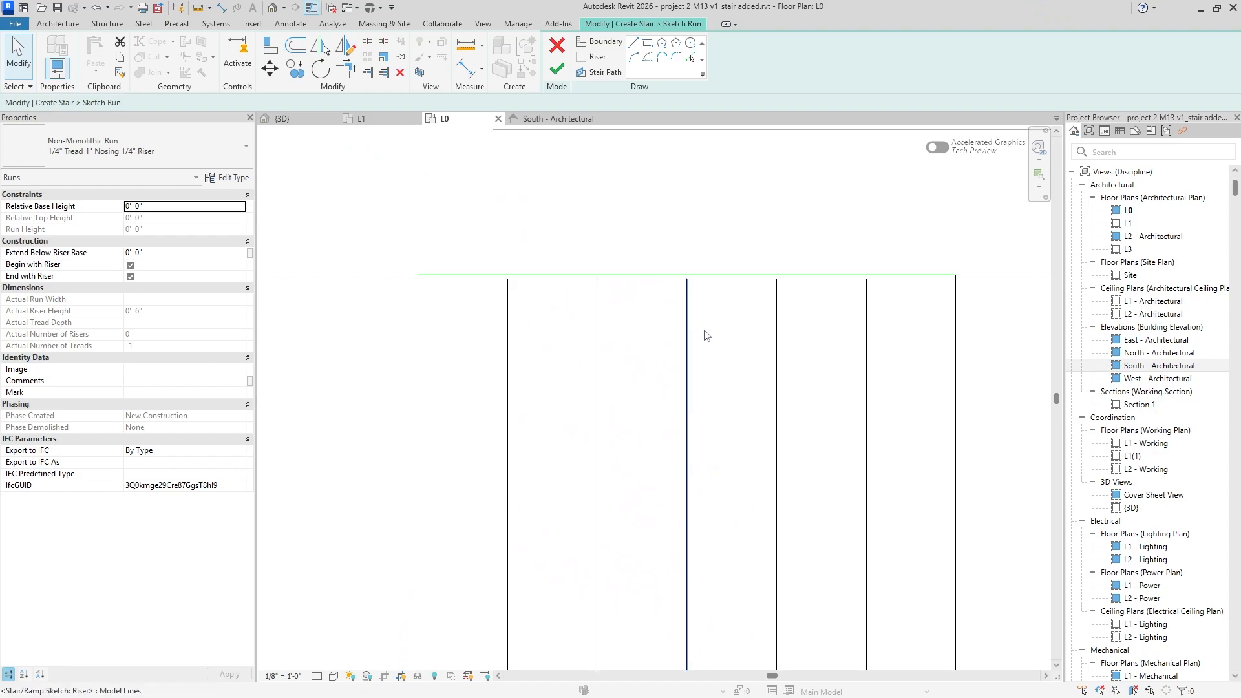
pyautogui.scroll(3, 688, 298)
pyautogui.scroll(-1, 690, 298)
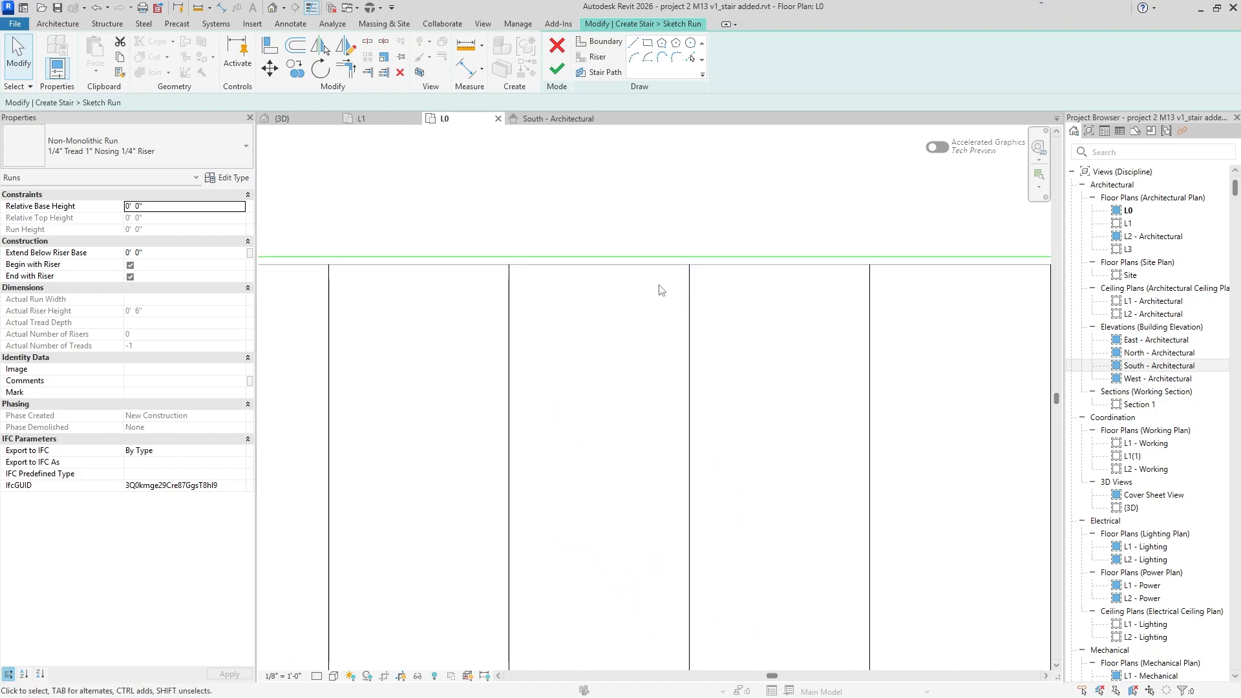
pyautogui.click(643, 264)
pyautogui.scroll(-1, 545, 312)
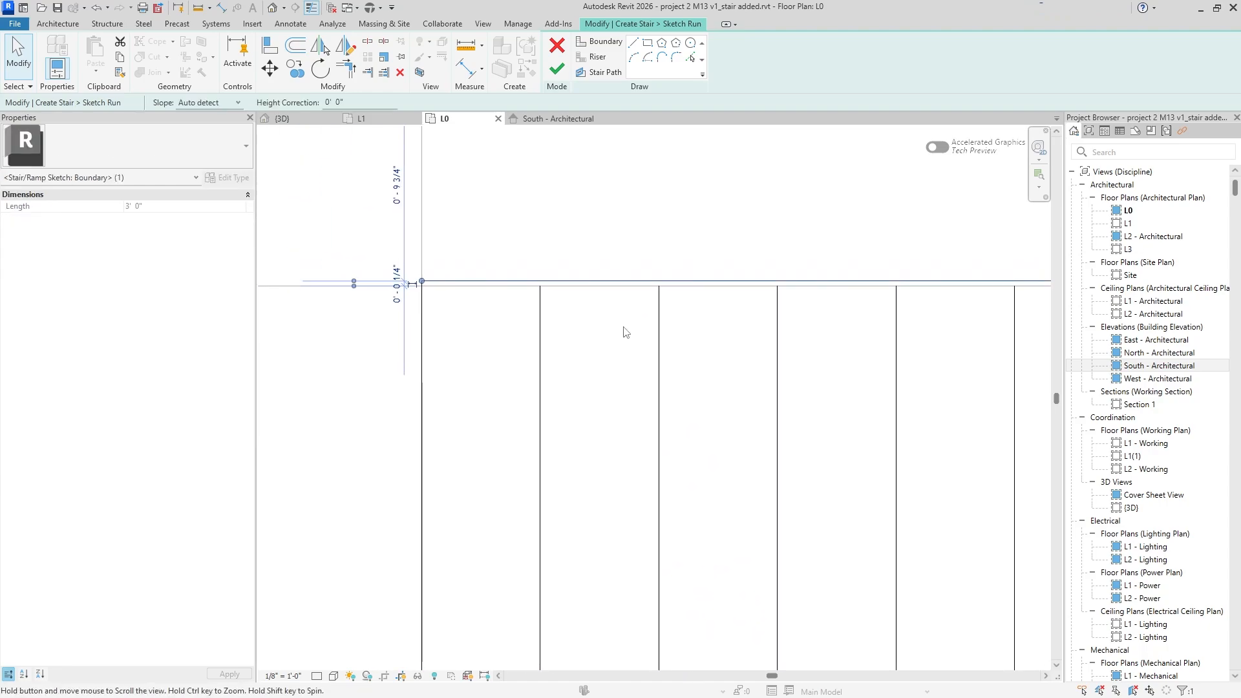
pyautogui.scroll(3, 517, 320)
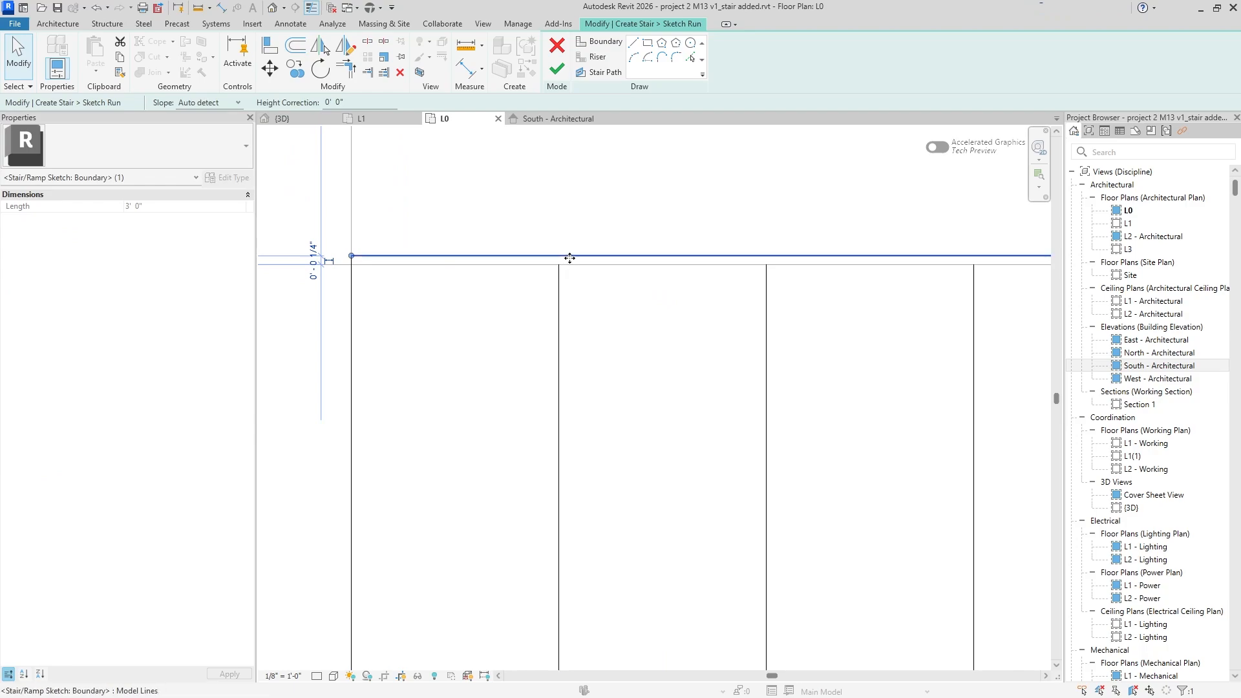
pyautogui.moveTo(571, 272); pyautogui.dragTo(559, 274)
# - Shorten the intermediate risers so their verandah-side ends meet the moved boundary line
pyautogui.click(591, 291)
pyautogui.click(560, 286)
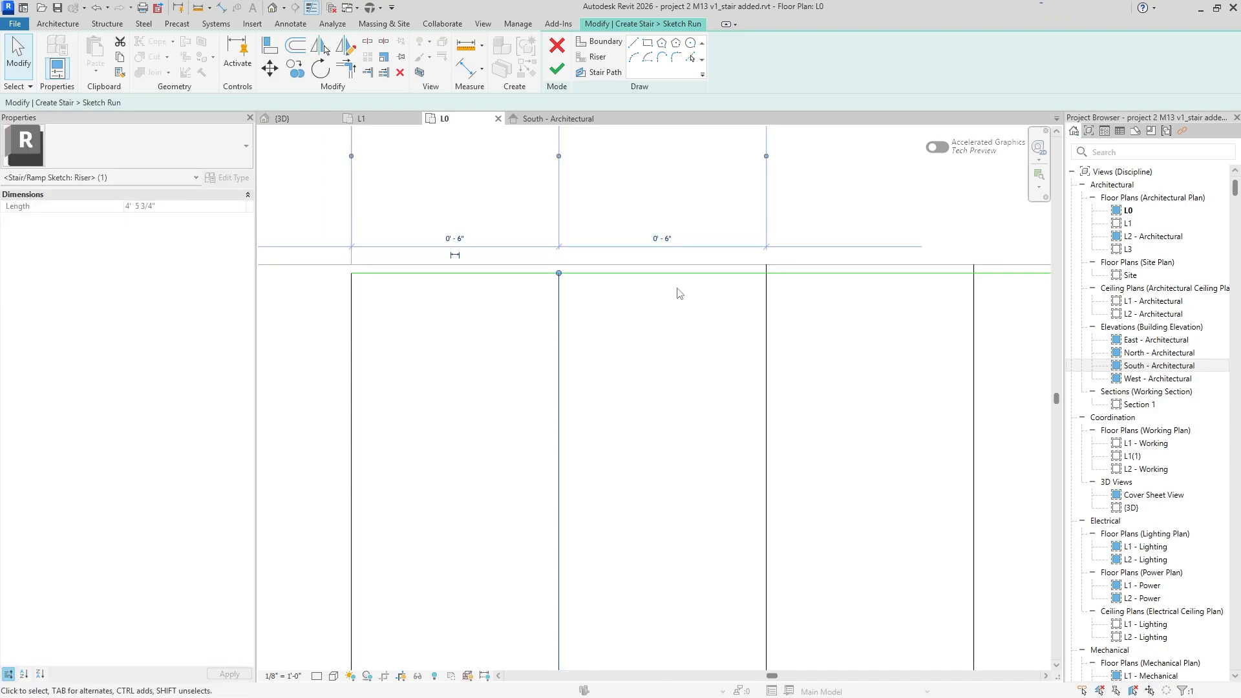
pyautogui.click(767, 286)
pyautogui.moveTo(767, 266); pyautogui.dragTo(765, 274)
pyautogui.click(790, 295)
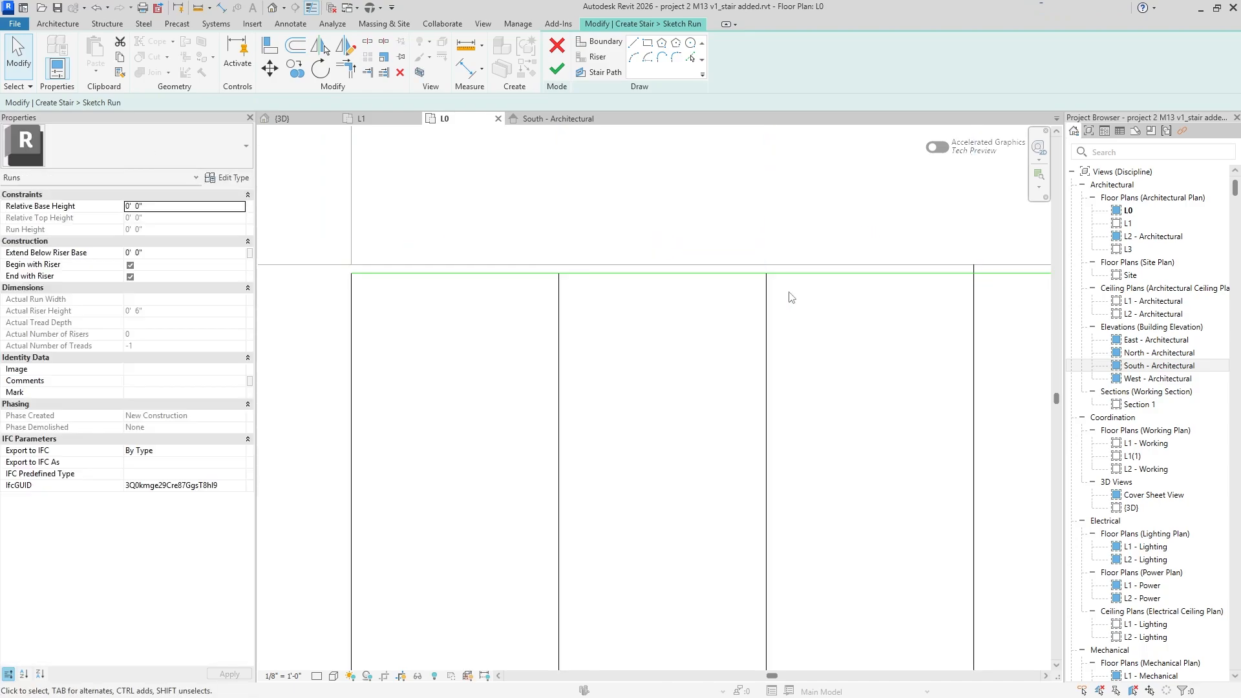
pyautogui.moveTo(675, 351); pyautogui.dragTo(455, 365, button='middle')
pyautogui.click(754, 296)
pyautogui.click(775, 305)
pyautogui.moveTo(776, 305); pyautogui.dragTo(653, 330, button='middle')
pyautogui.click(632, 321)
pyautogui.moveTo(631, 302); pyautogui.dragTo(632, 311)
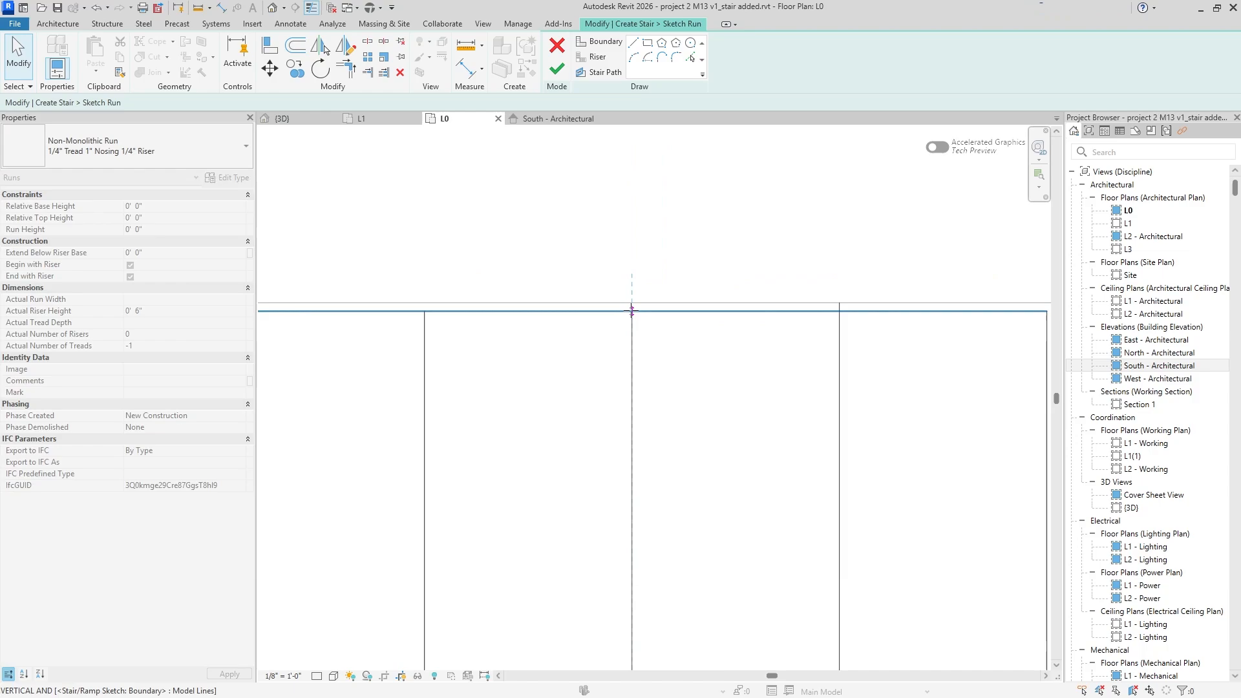
pyautogui.click(654, 327)
pyautogui.click(839, 321)
pyautogui.moveTo(839, 303); pyautogui.dragTo(839, 311)
pyautogui.click(860, 327)
# - Sketch a horizontal stair path across all the mirrored run's risers, about 1'-3" from the straight boundary
pyautogui.scroll(-3, 857, 332)
pyautogui.moveTo(926, 352); pyautogui.dragTo(921, 315, button='middle')
pyautogui.scroll(-10, 943, 401)
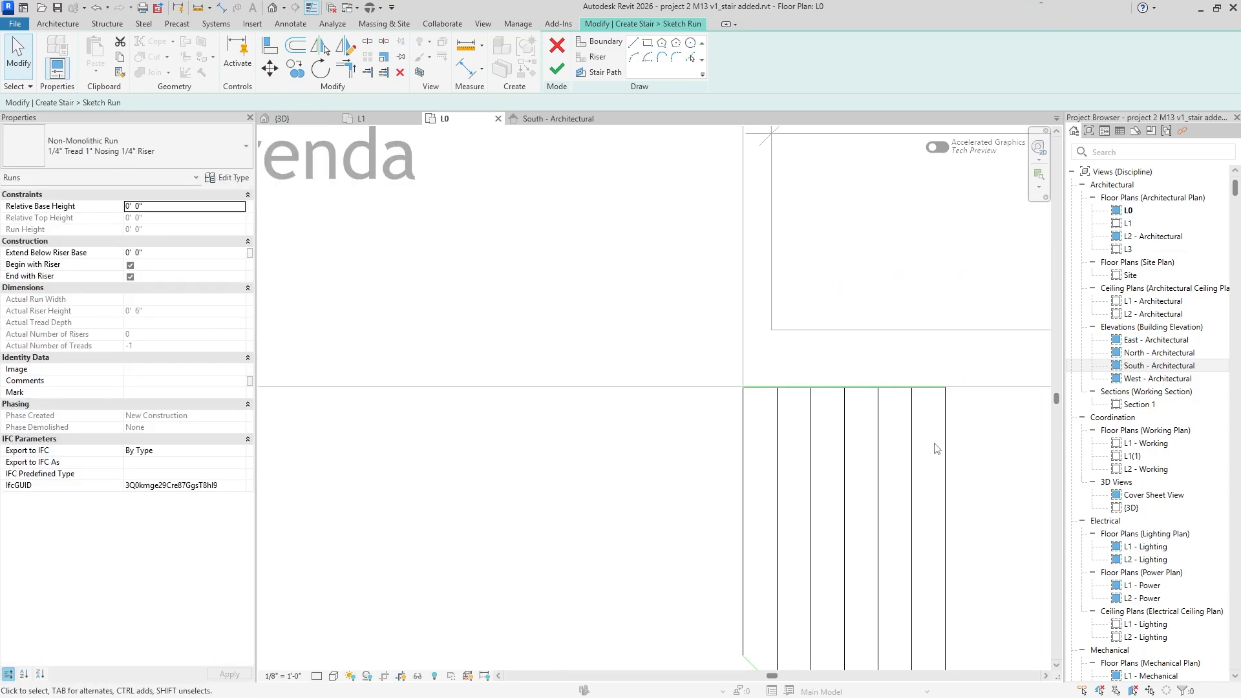
pyautogui.scroll(1, 937, 446)
pyautogui.moveTo(936, 446); pyautogui.dragTo(896, 329, button='middle')
pyautogui.click(601, 72)
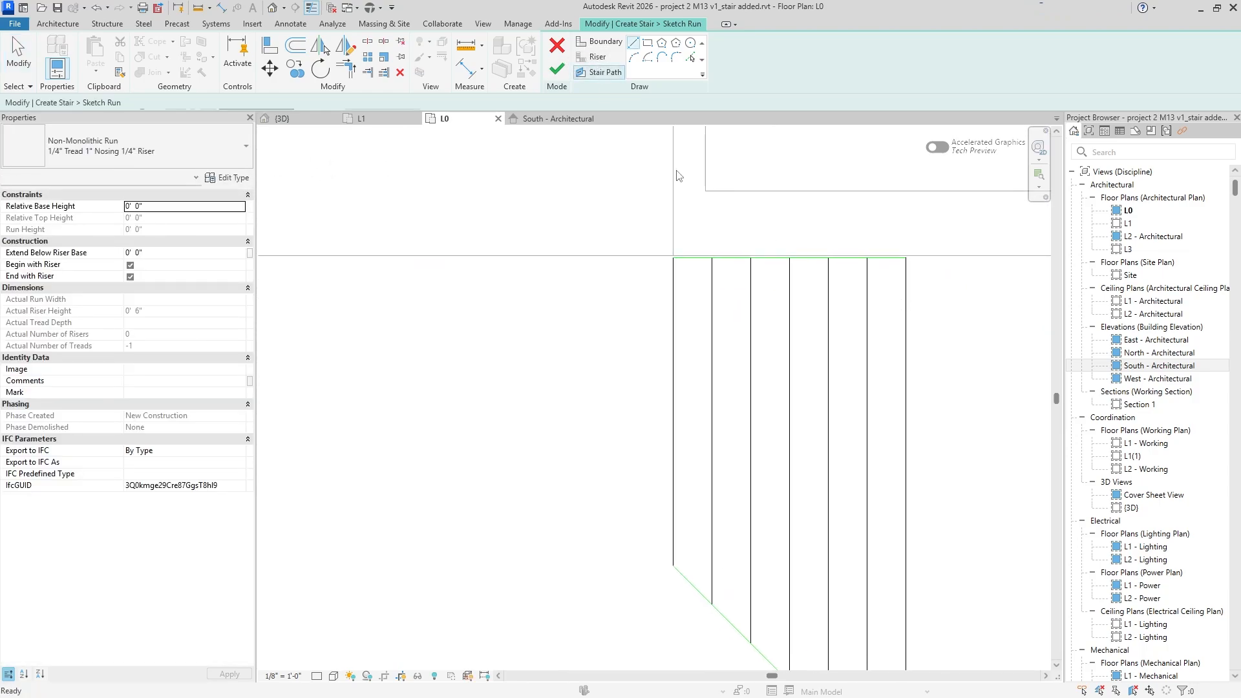
pyautogui.click(672, 354)
pyautogui.click(925, 353)
pyautogui.scroll(-2, 961, 362)
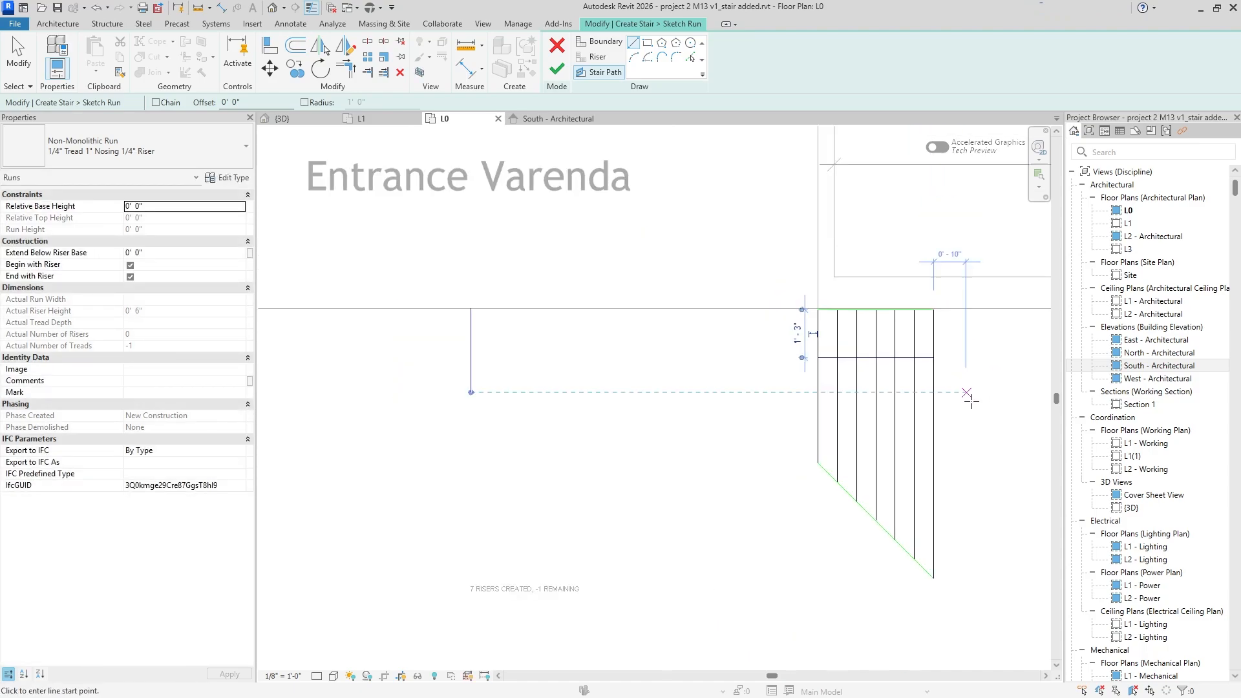
# - Try to finish the run sketch, and examine the riser ends along the angled boundary
pyautogui.click(559, 71)
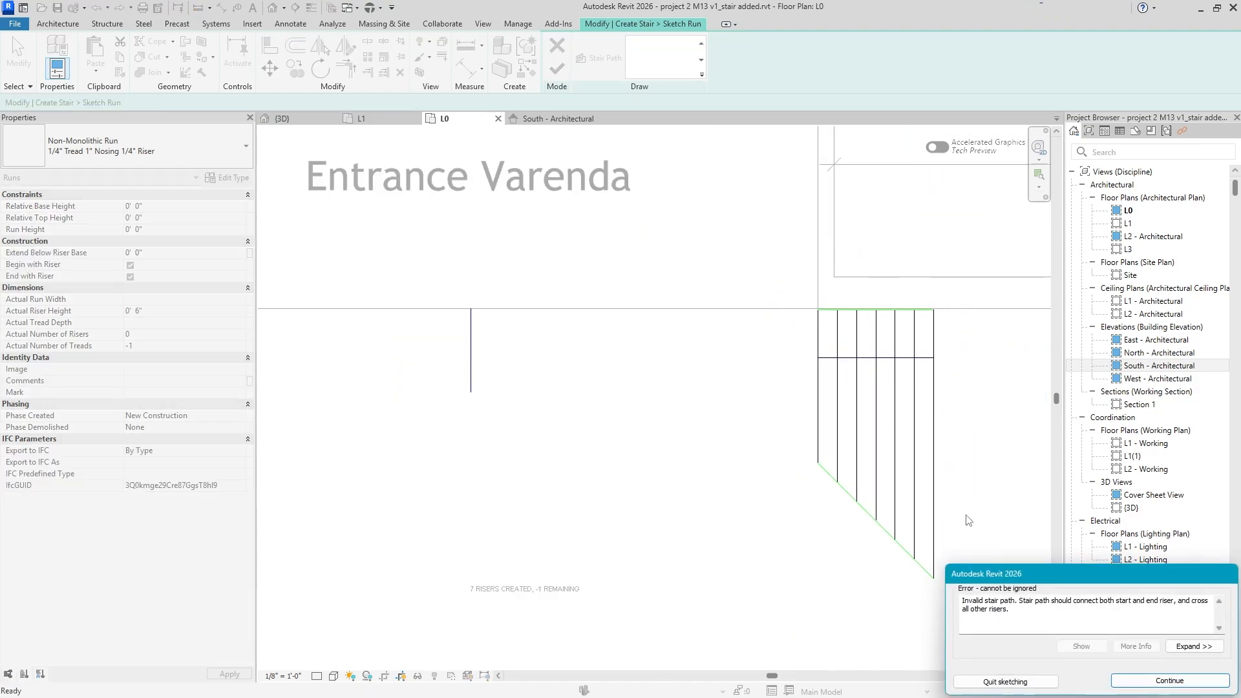
pyautogui.click(1170, 681)
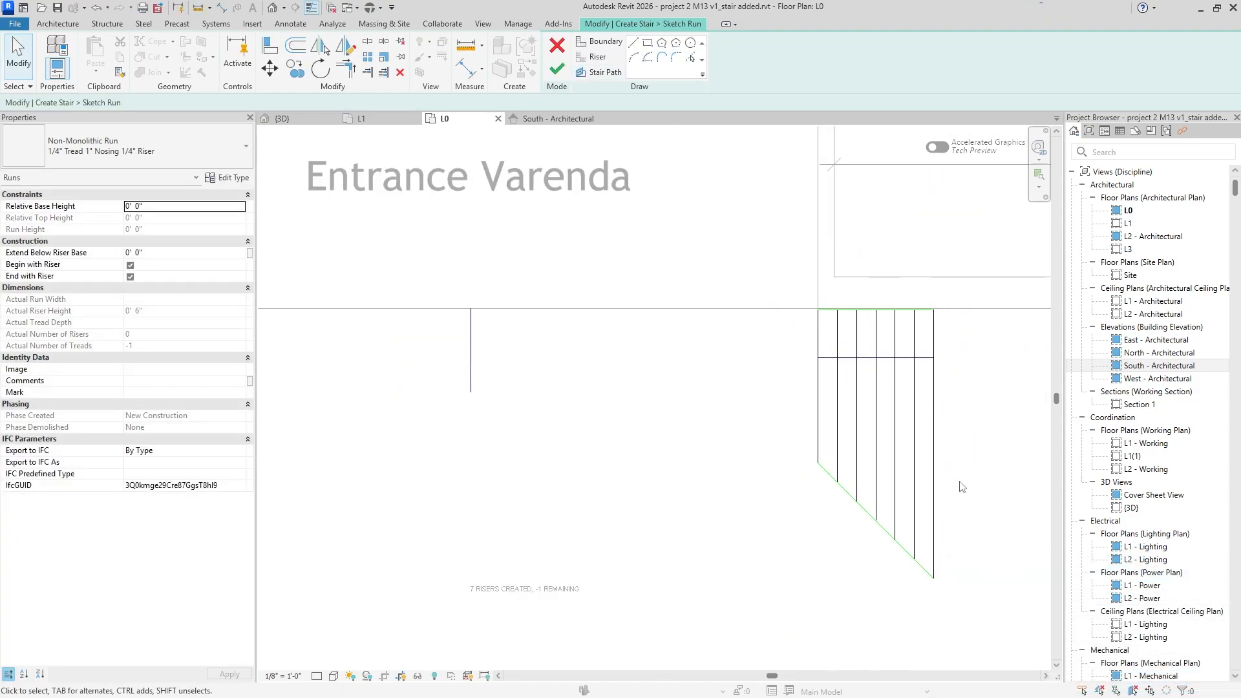
pyautogui.scroll(1, 961, 478)
pyautogui.scroll(5, 983, 478)
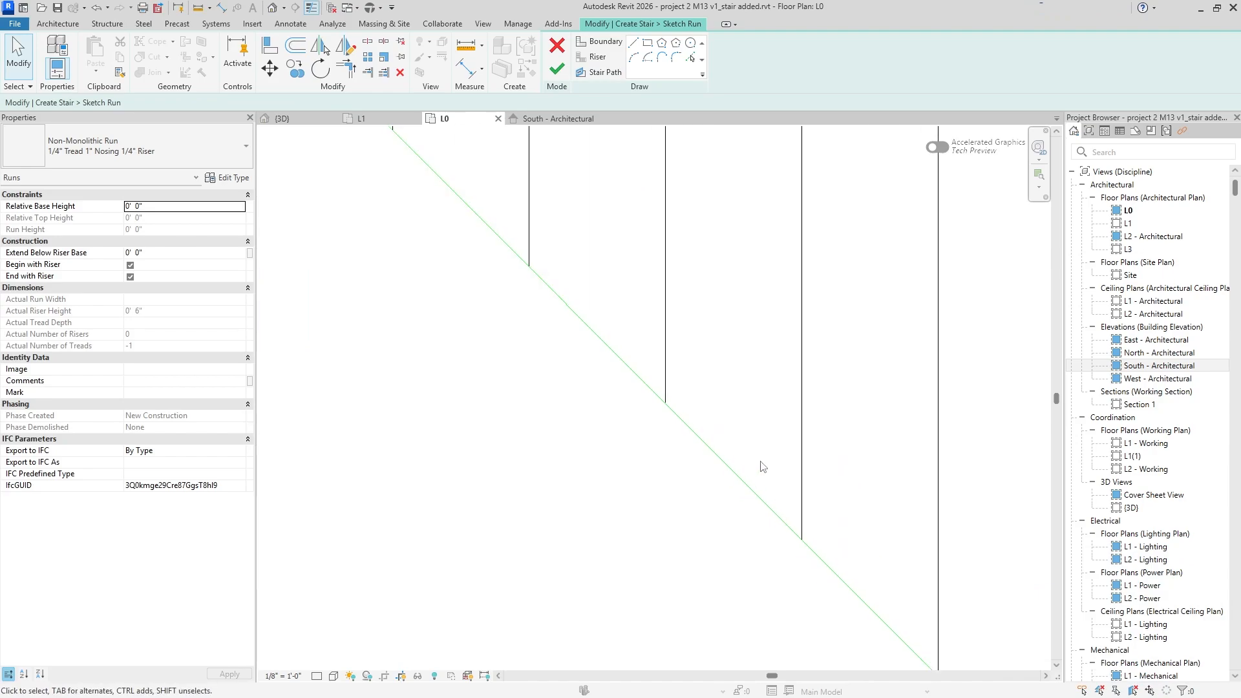
pyautogui.moveTo(833, 481); pyautogui.dragTo(860, 490, button='middle')
pyautogui.scroll(-6, 717, 543)
# - Delete the leftover vertical line at the verandah's middle and finish the mirrored run sketch
pyautogui.moveTo(494, 362); pyautogui.dragTo(769, 428, button='middle')
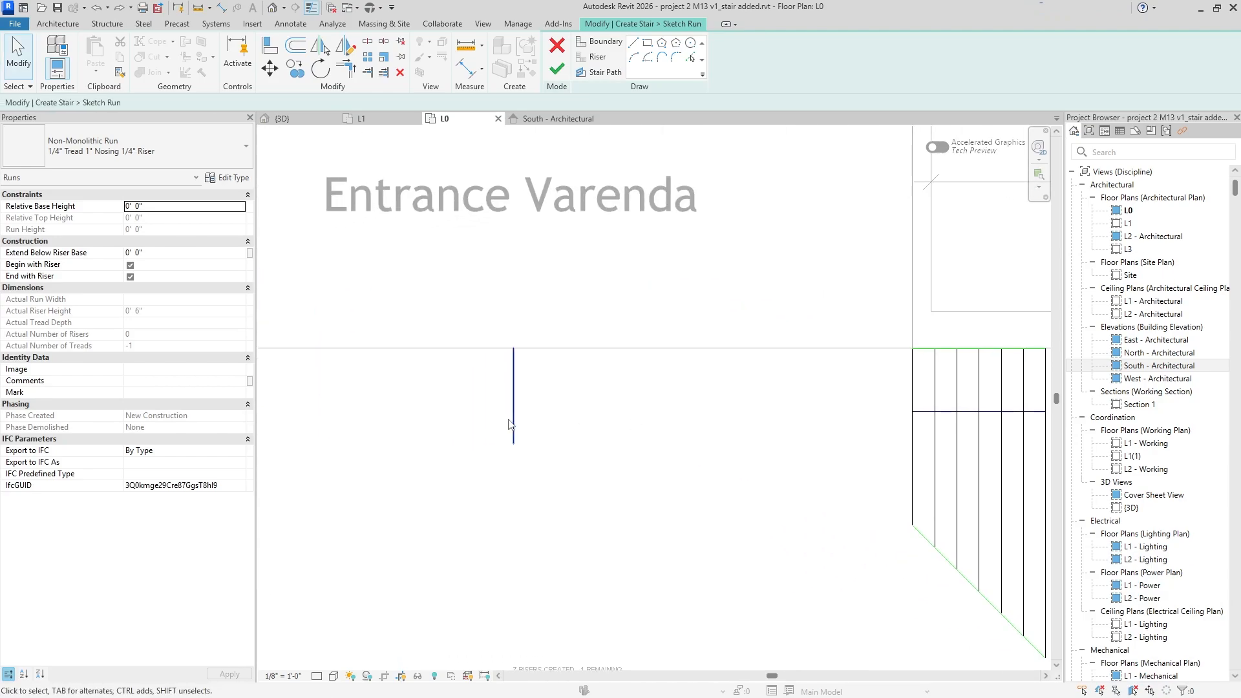
pyautogui.click(515, 414)
pyautogui.press('Delete')
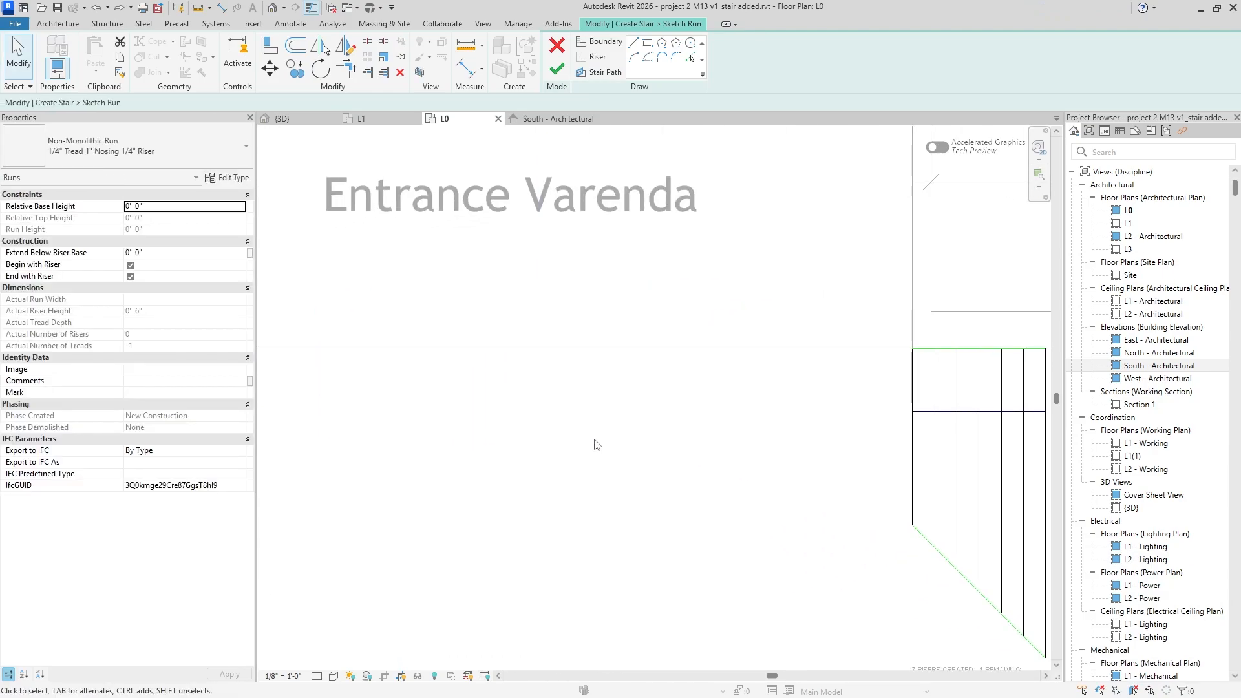
pyautogui.scroll(-2, 627, 452)
pyautogui.scroll(1, 816, 481)
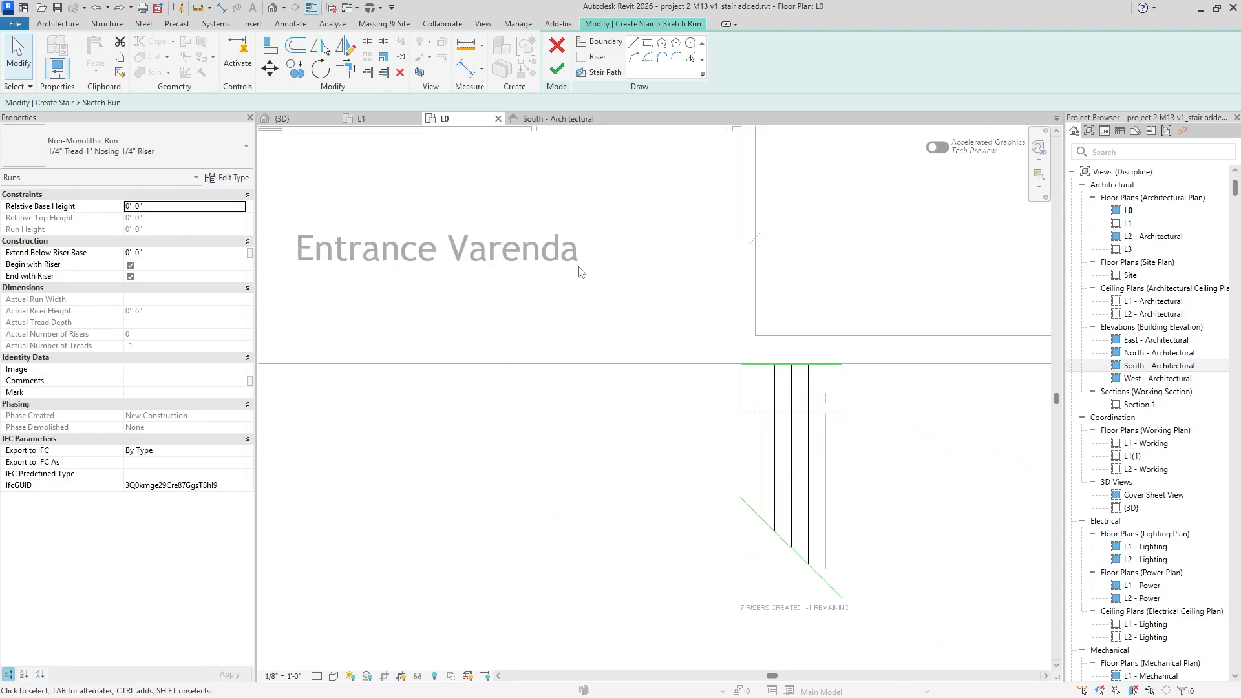
pyautogui.click(557, 71)
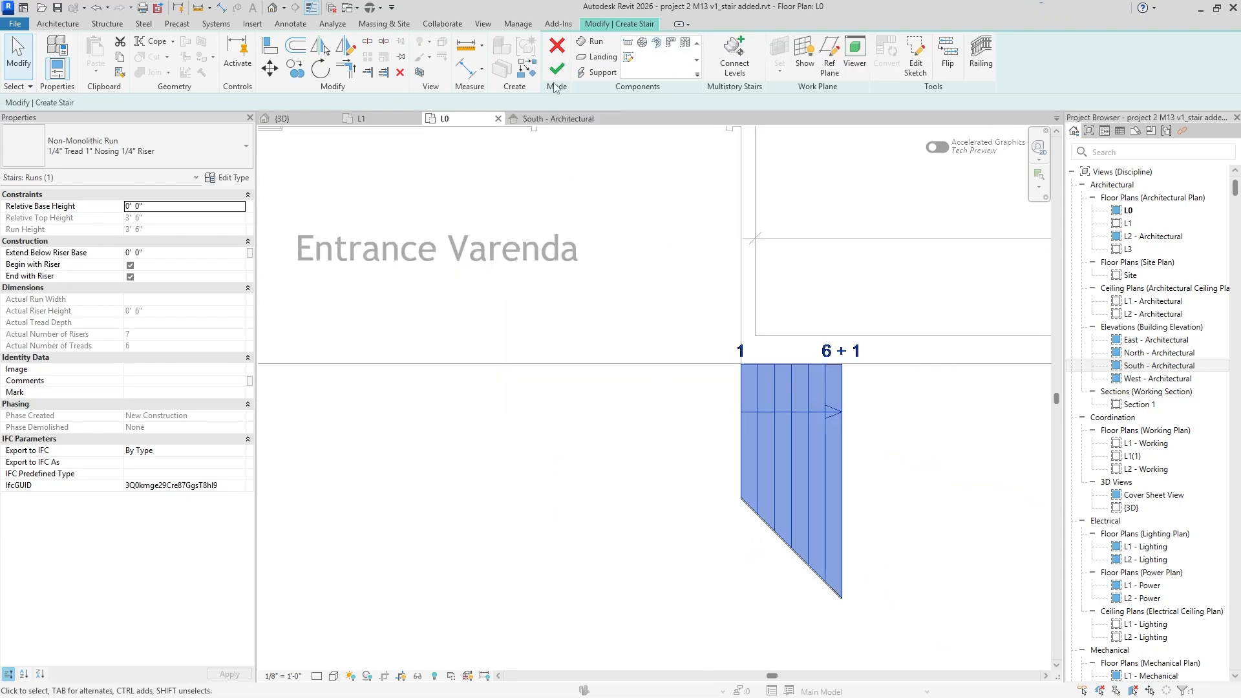
# - Flip the mirrored stair's direction in the 3D view so it rises toward the verandah's middle, and finish the stair
pyautogui.click(283, 118)
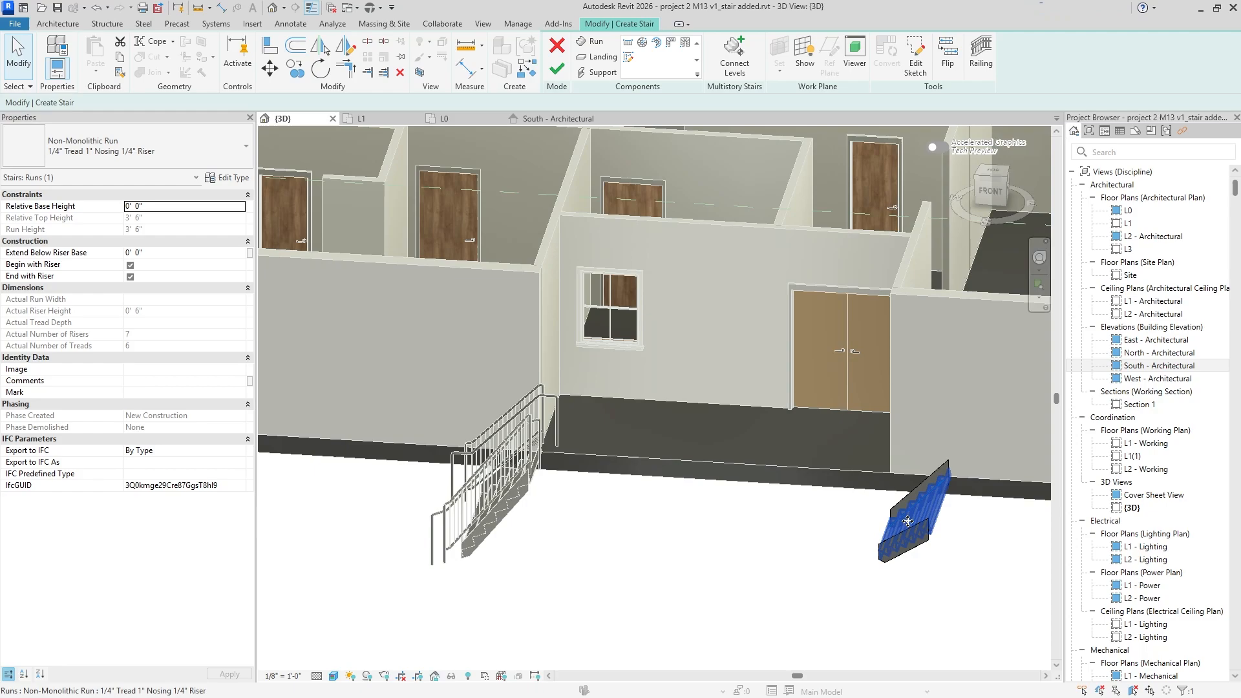
pyautogui.keyDown('shift'); pyautogui.moveTo(839, 425); pyautogui.dragTo(882, 520, button='middle'); pyautogui.keyUp('shift')
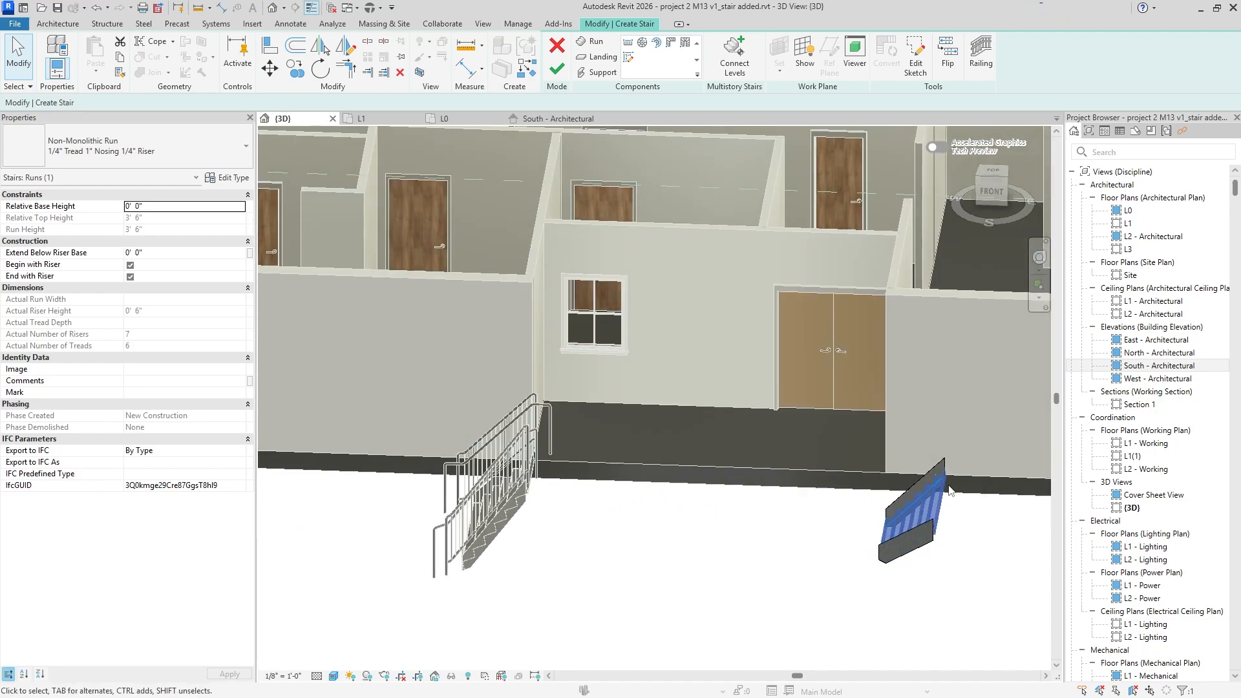
pyautogui.click(944, 51)
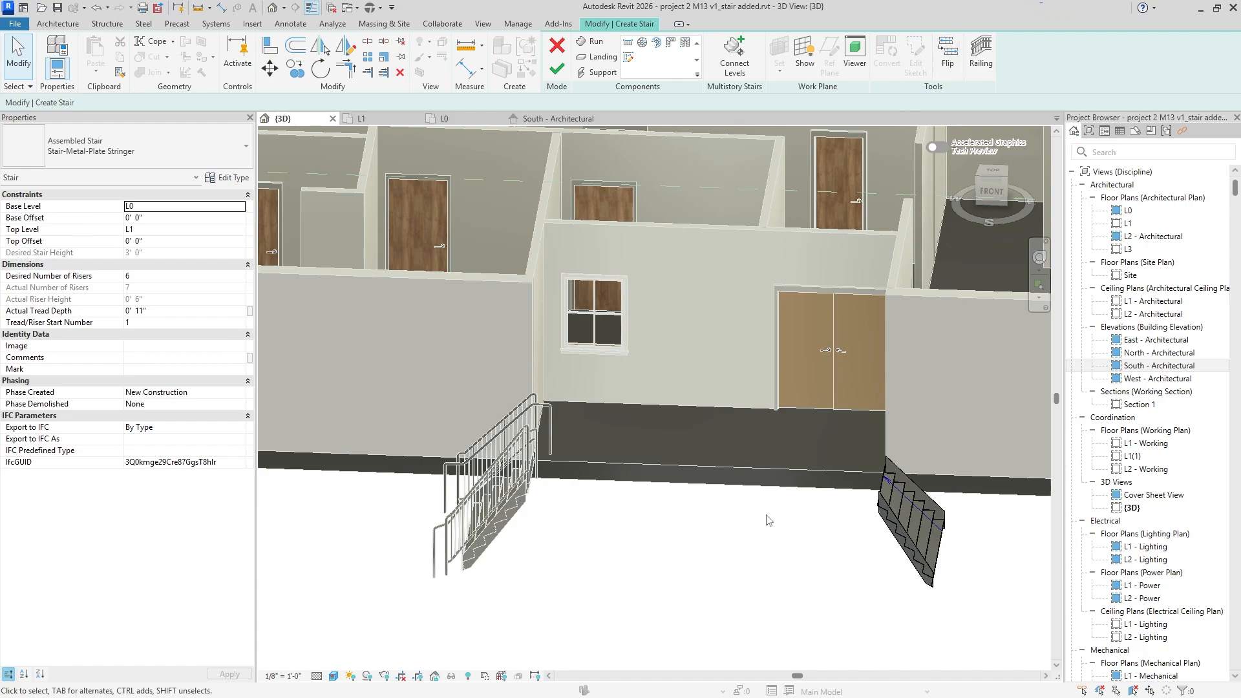
pyautogui.click(555, 70)
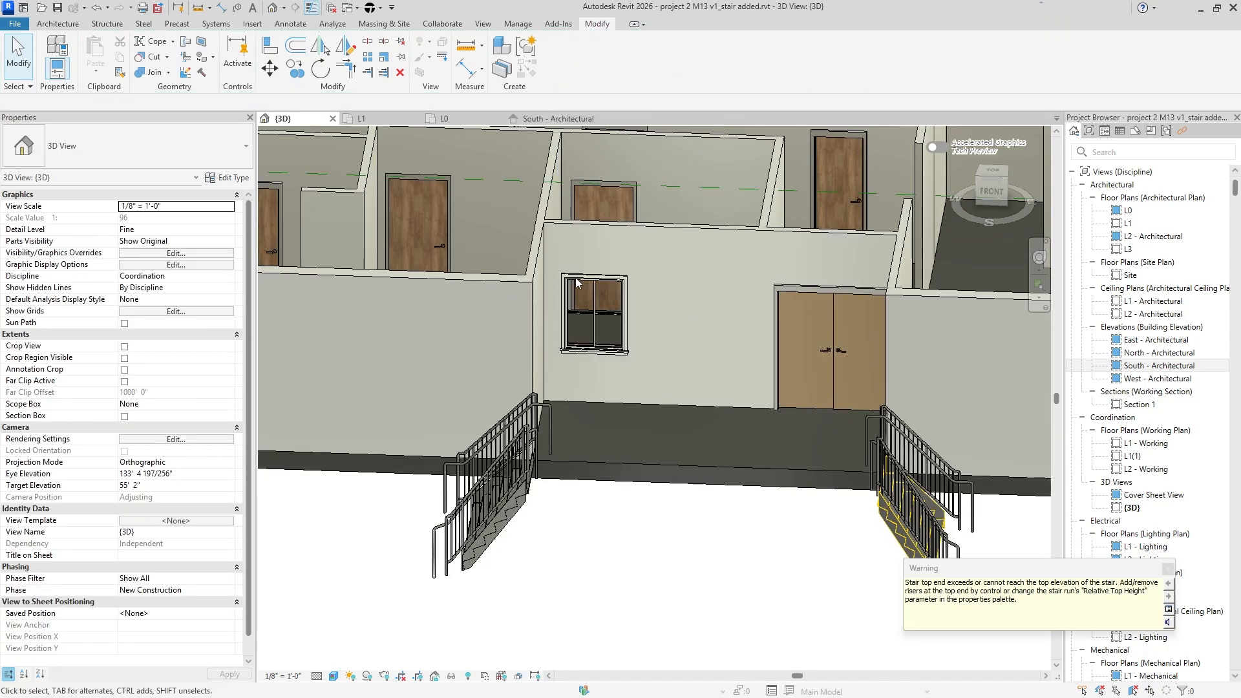
# - In the L0 floor plan, start a new stair at the Entrance Varenda with a sketched run, ready for riser lines
pyautogui.click(442, 118)
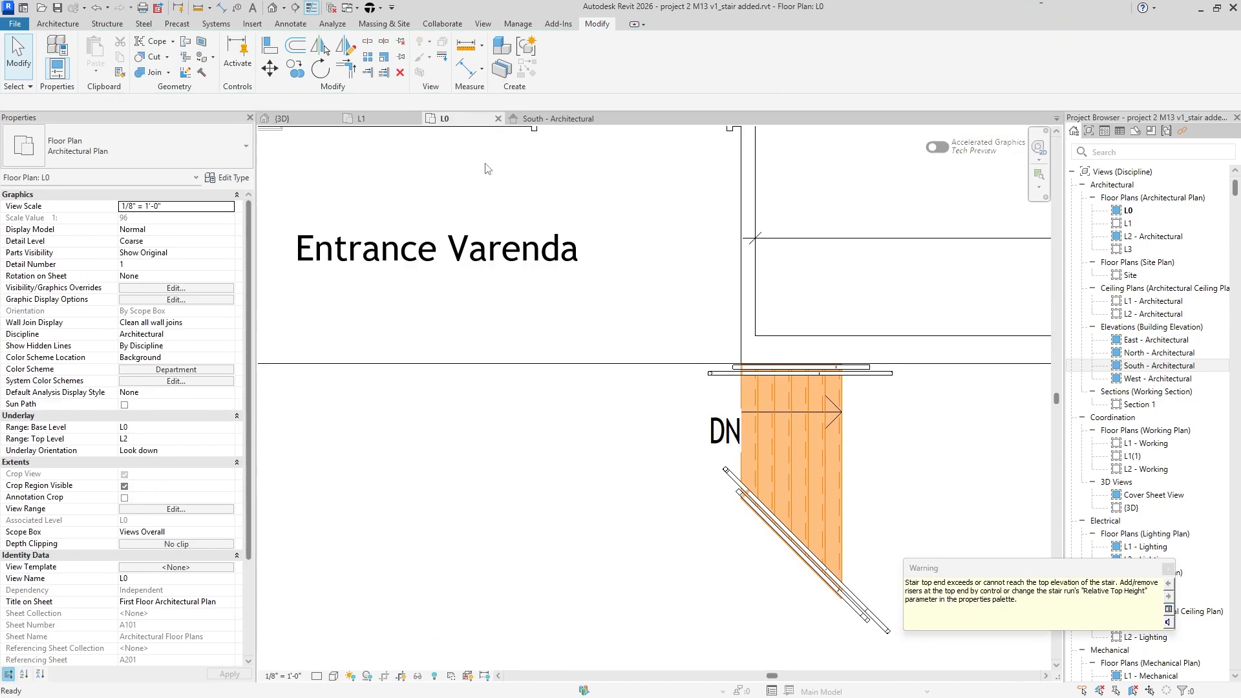
pyautogui.scroll(-2, 551, 498)
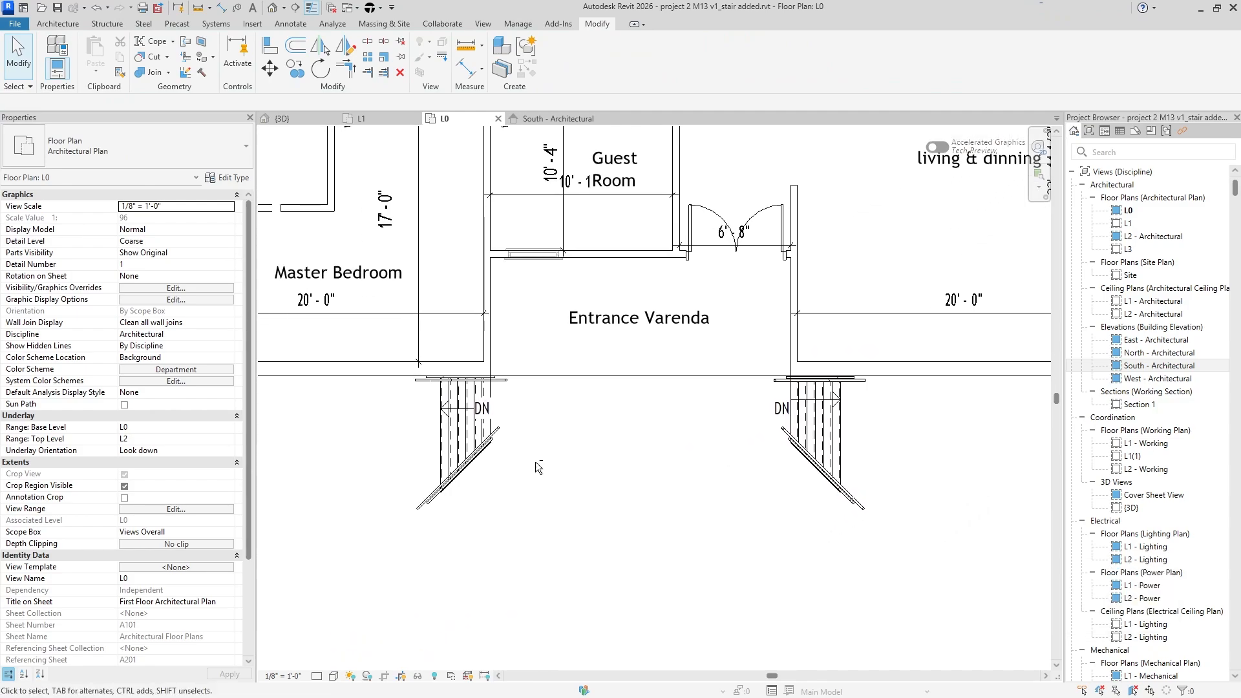
pyautogui.scroll(3, 535, 461)
pyautogui.scroll(-1, 555, 471)
pyautogui.moveTo(783, 452); pyautogui.dragTo(632, 453, button='middle')
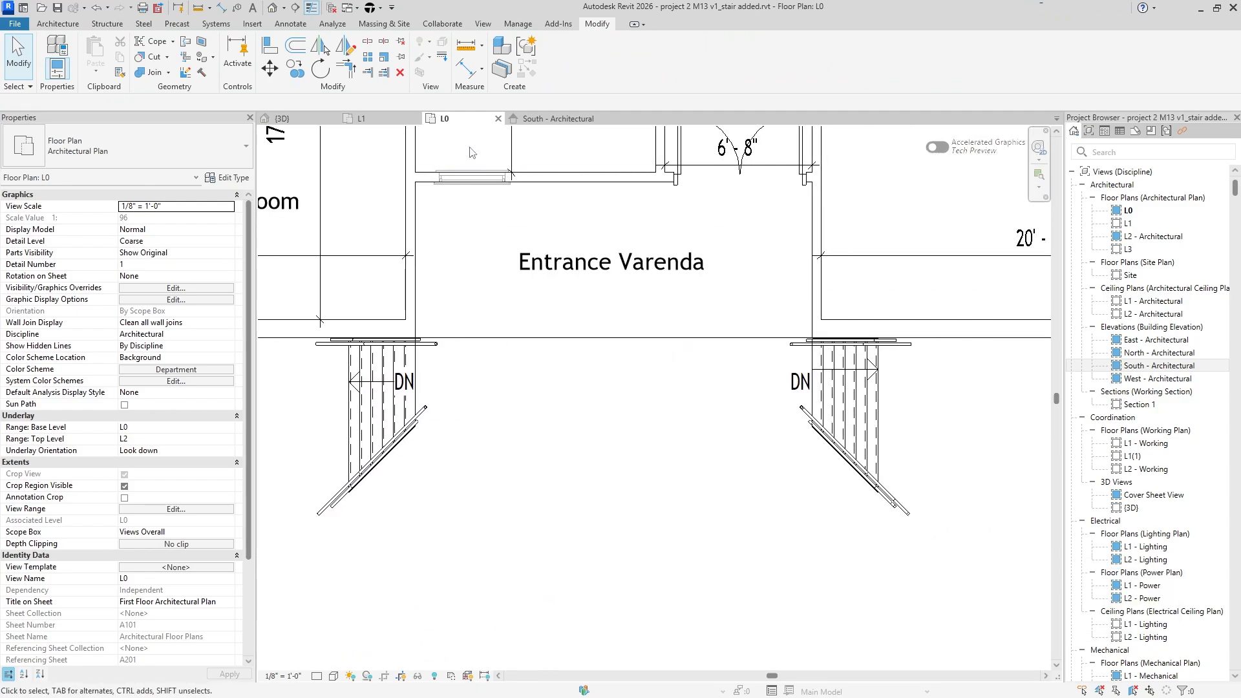
pyautogui.click(59, 24)
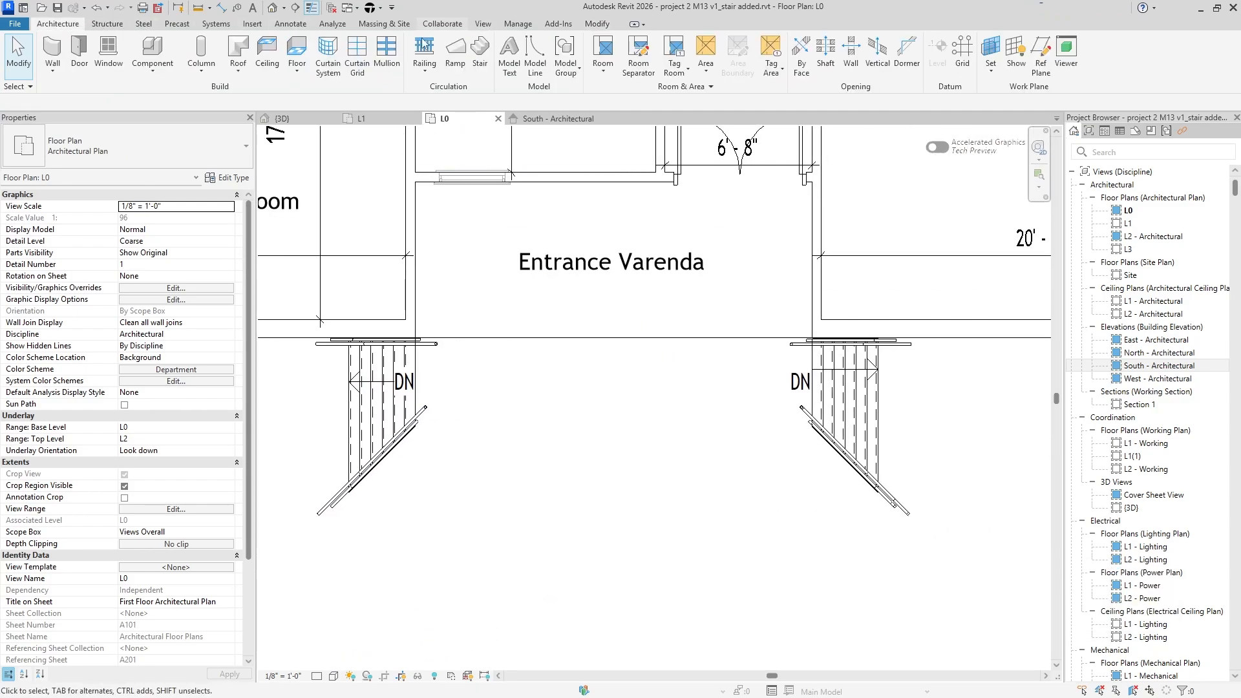
pyautogui.click(480, 52)
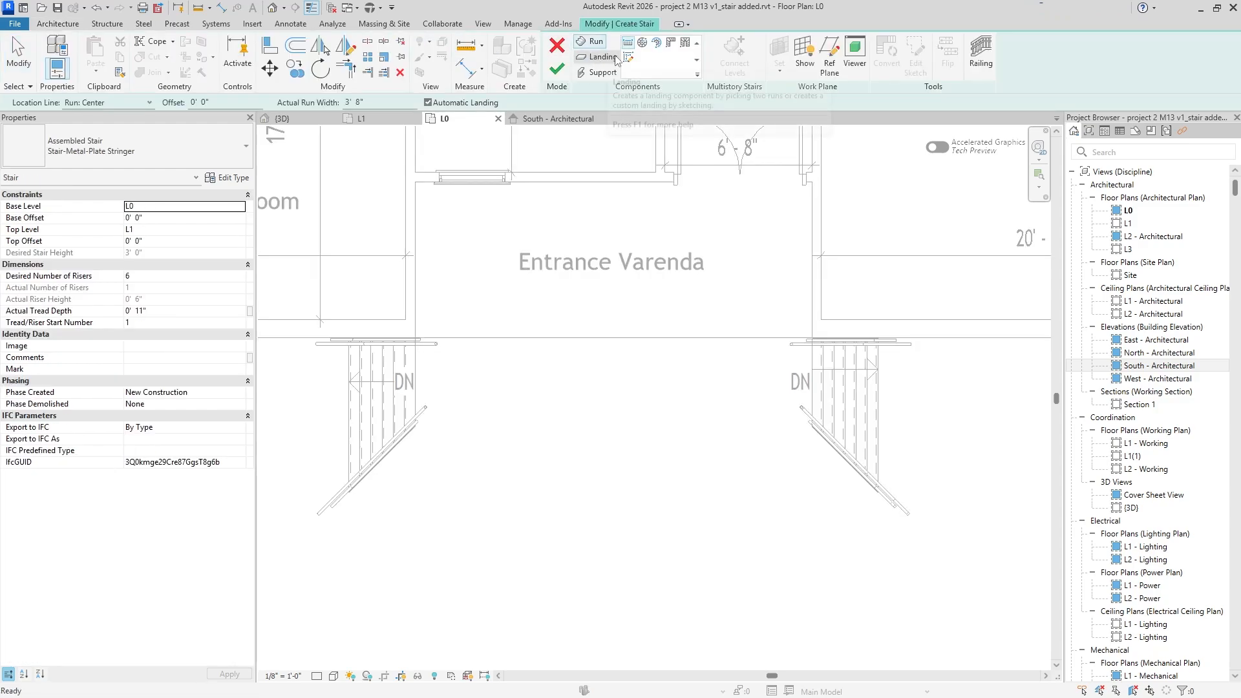
pyautogui.click(628, 58)
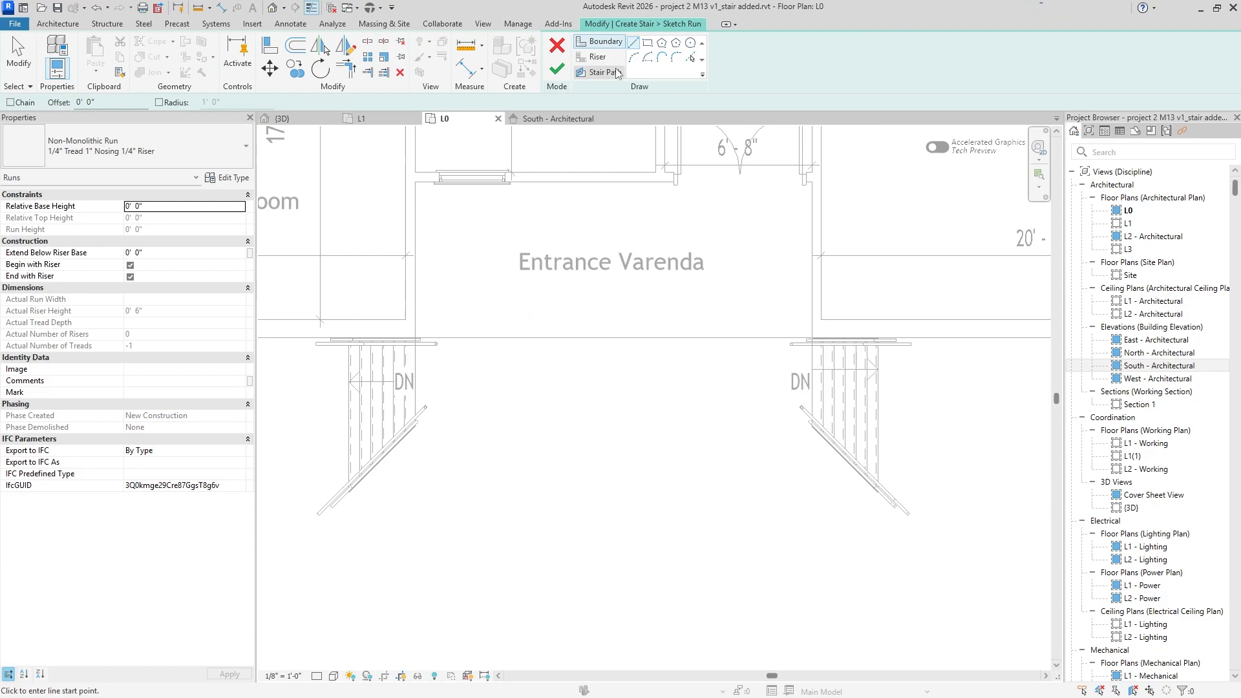
pyautogui.click(606, 58)
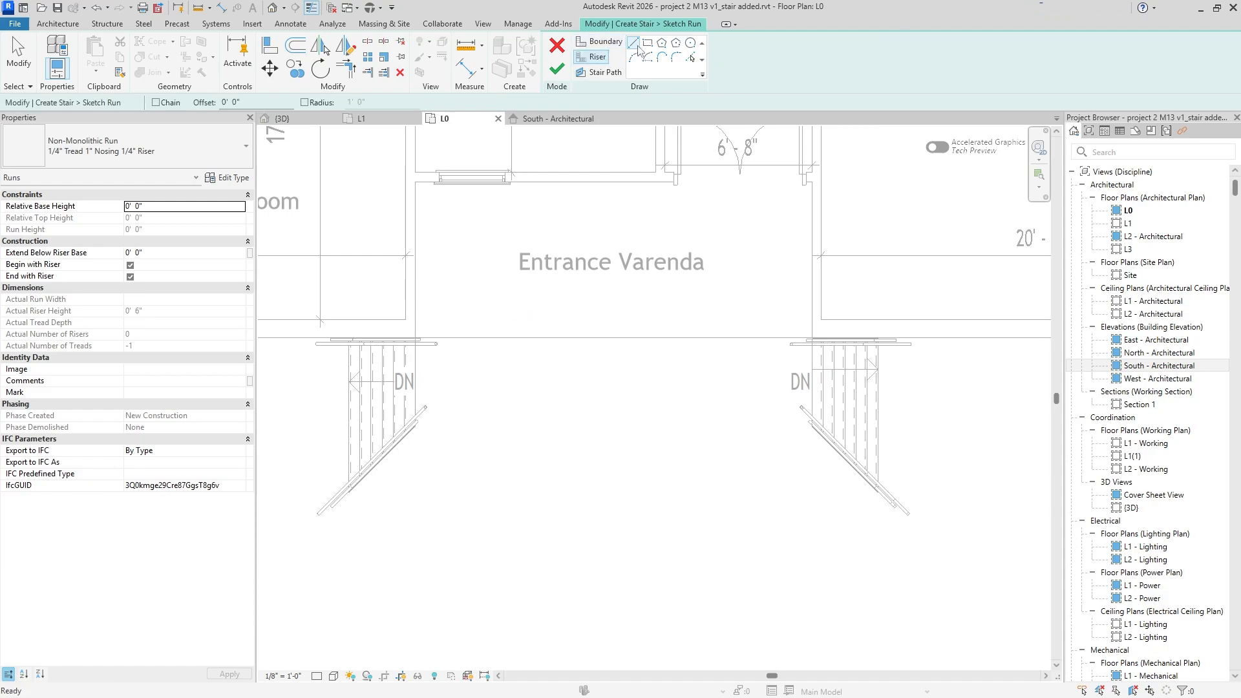
pyautogui.scroll(4, 436, 452)
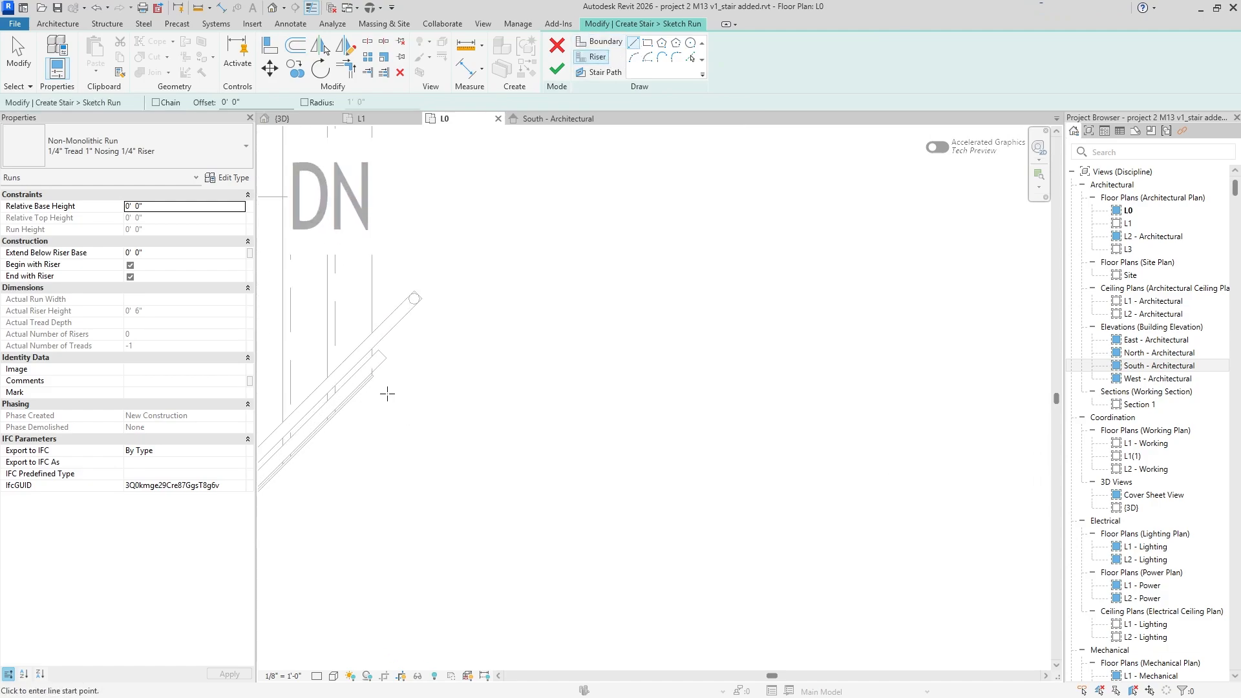
pyautogui.click(374, 370)
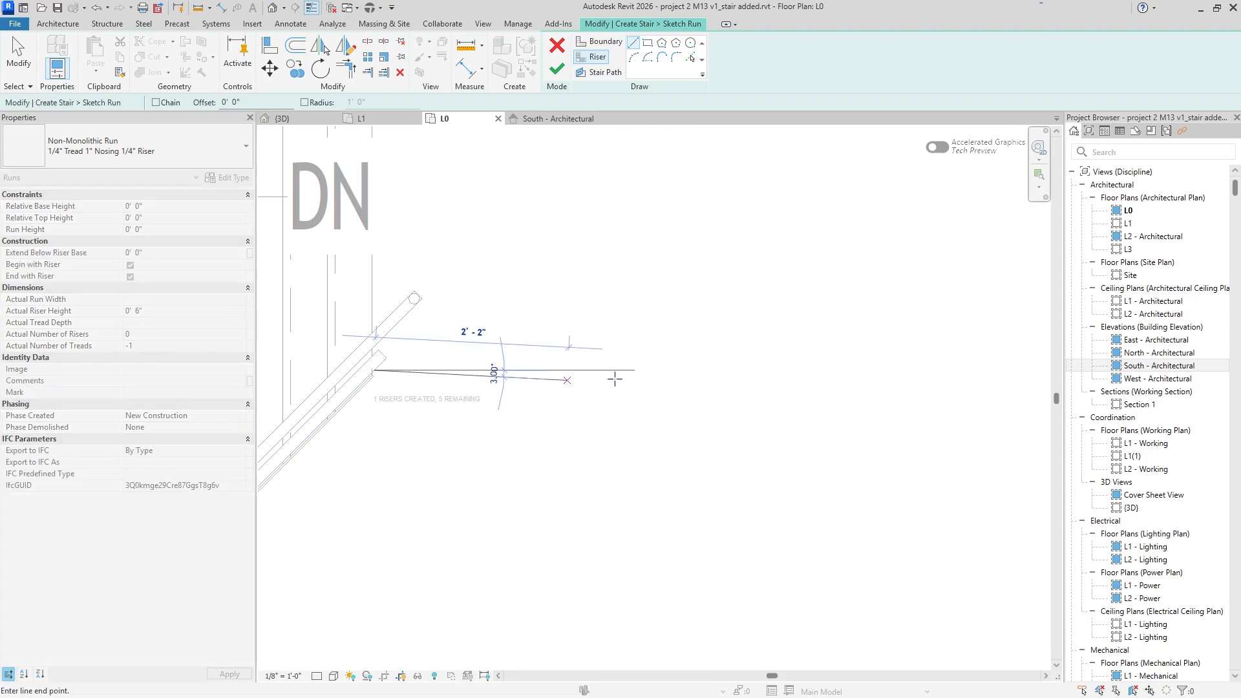
pyautogui.scroll(5, 556, 414)
pyautogui.scroll(2, 528, 407)
pyautogui.press('Escape')
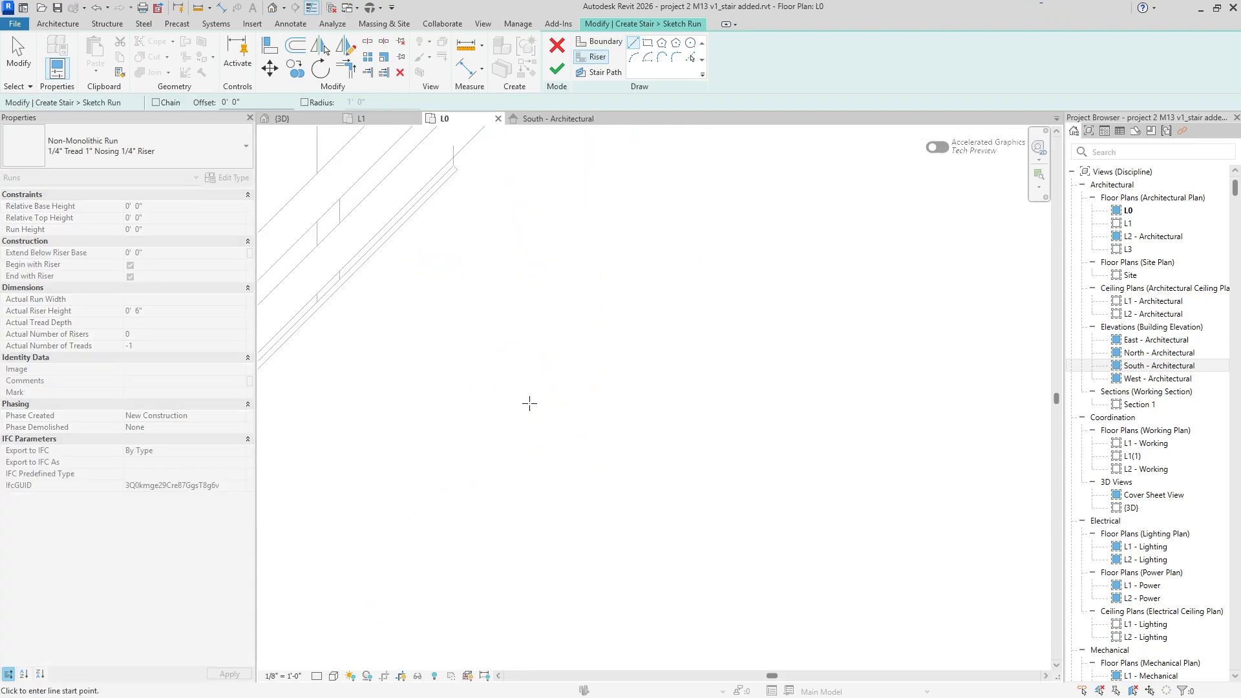
# - Draw the first horizontal riser between the two side stairs, joining the inner corners of their angled edges
pyautogui.moveTo(508, 228); pyautogui.dragTo(484, 353, button='middle')
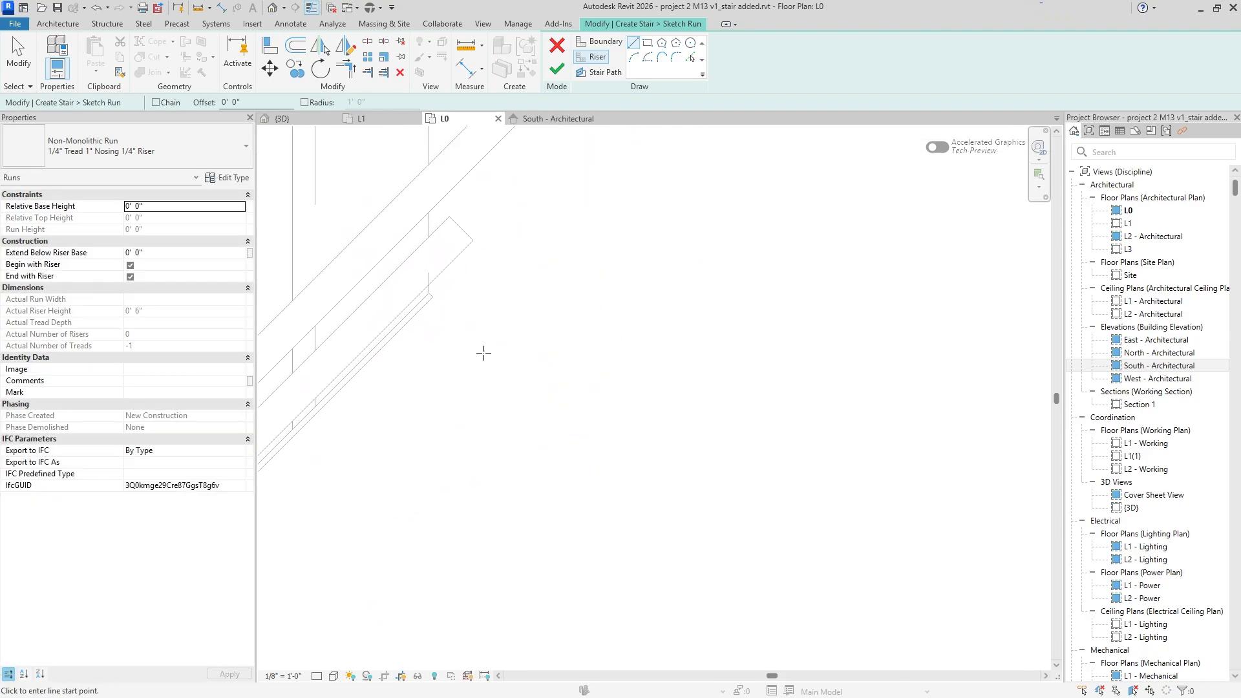
pyautogui.click(428, 293)
pyautogui.scroll(3, 859, 301)
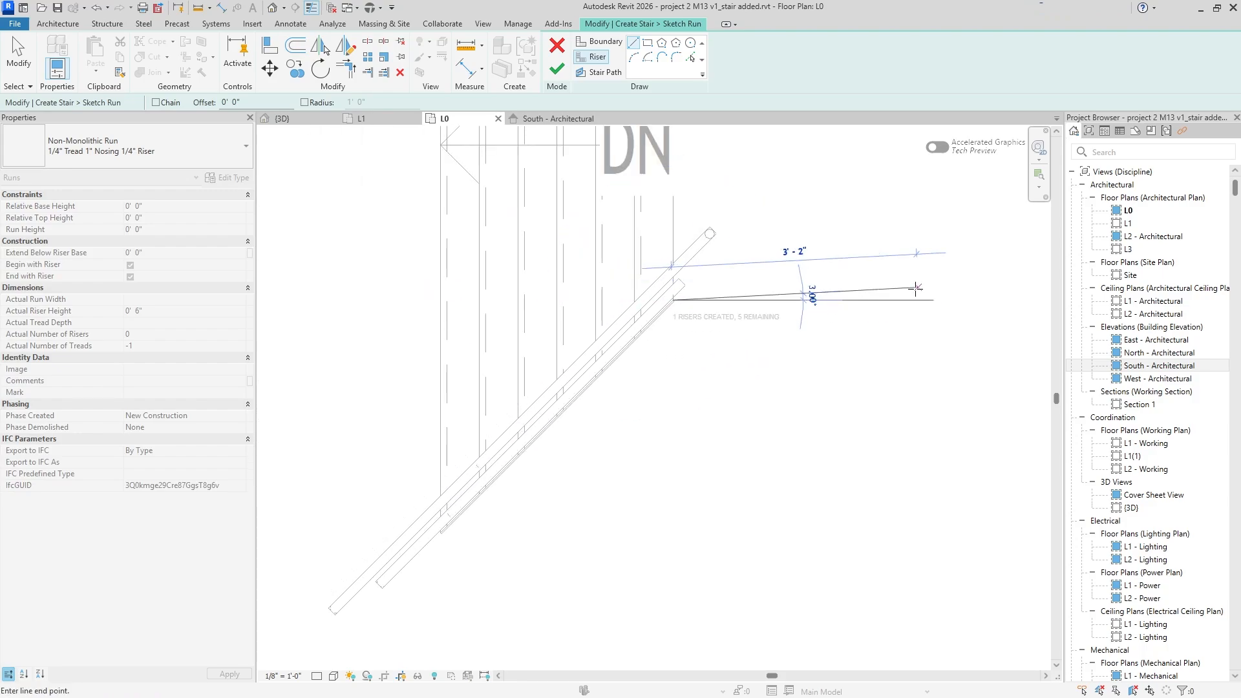
pyautogui.scroll(-3, 681, 360)
pyautogui.scroll(7, 562, 413)
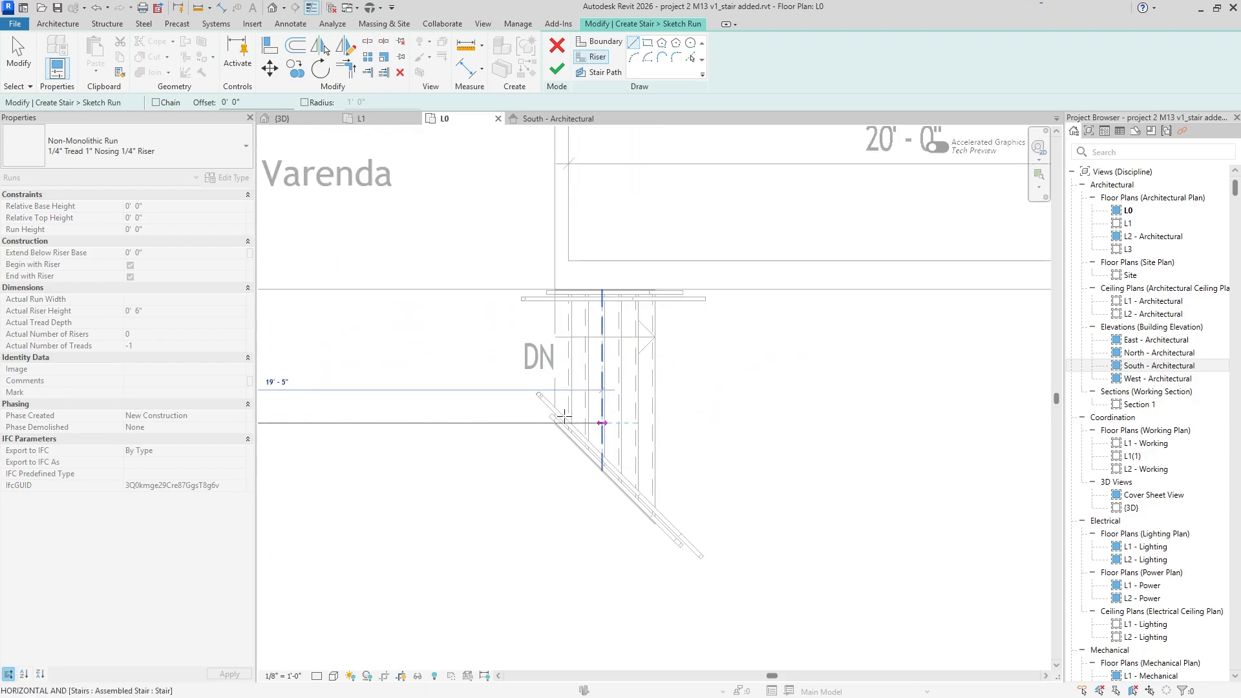
pyautogui.scroll(2, 523, 419)
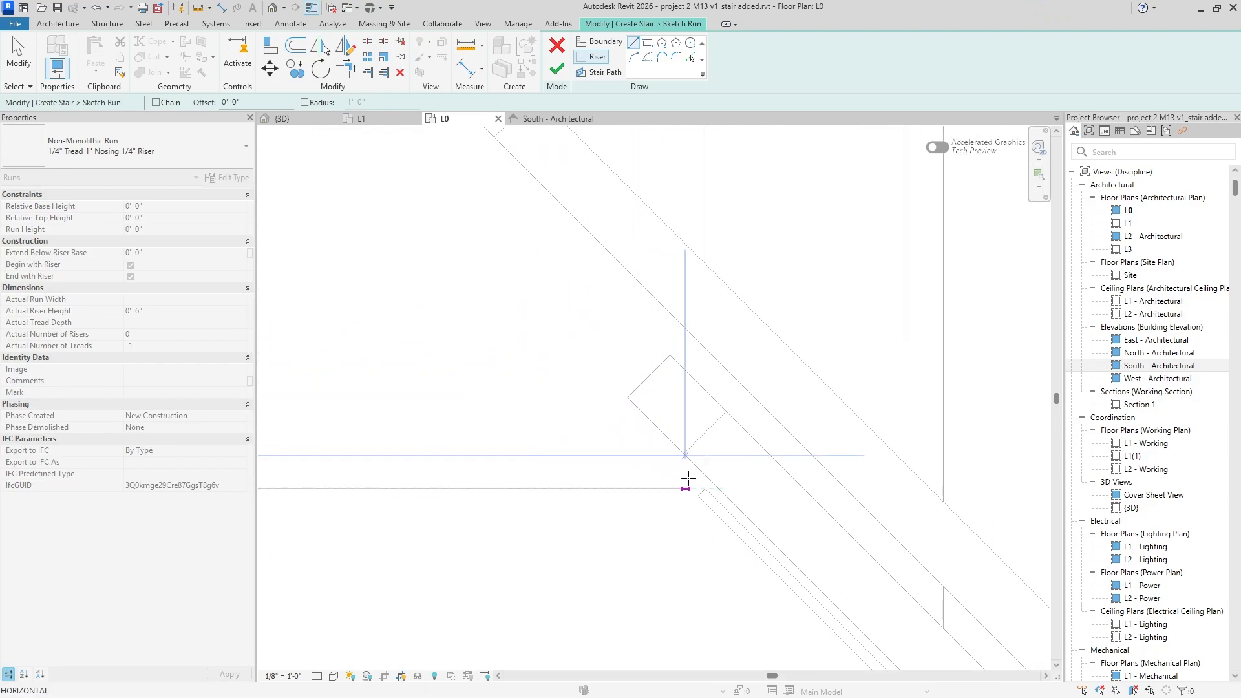
pyautogui.click(698, 488)
pyautogui.scroll(-3, 642, 518)
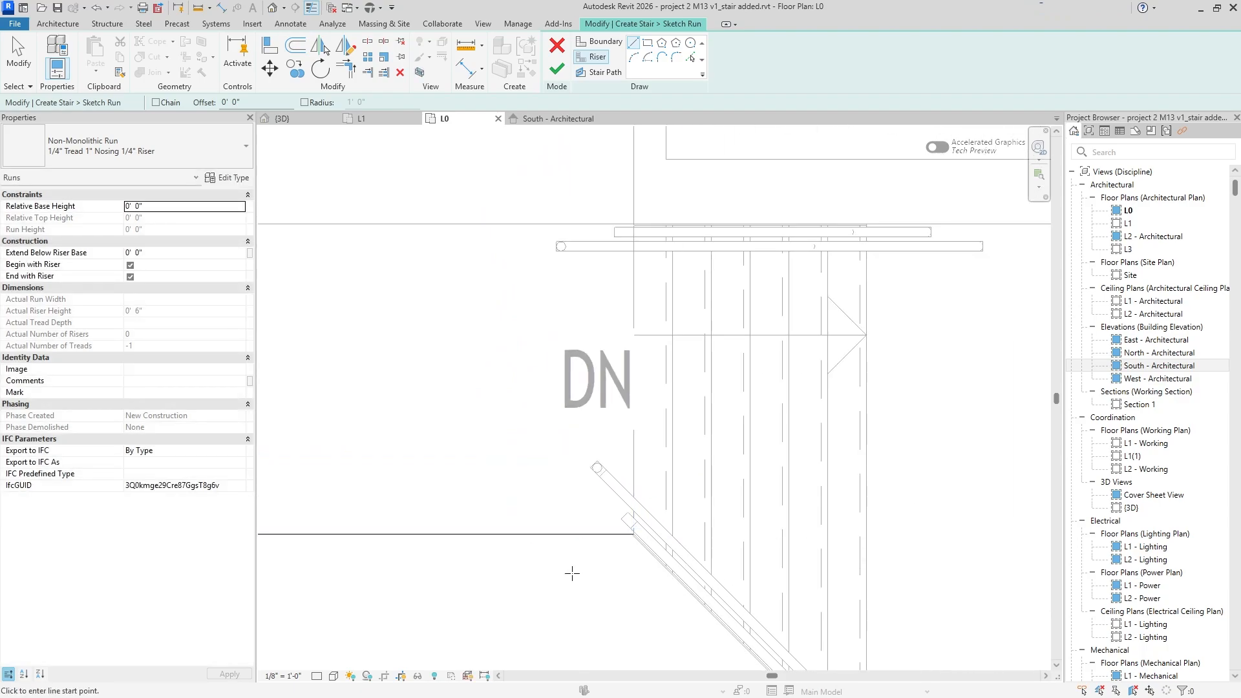
pyautogui.scroll(-4, 568, 453)
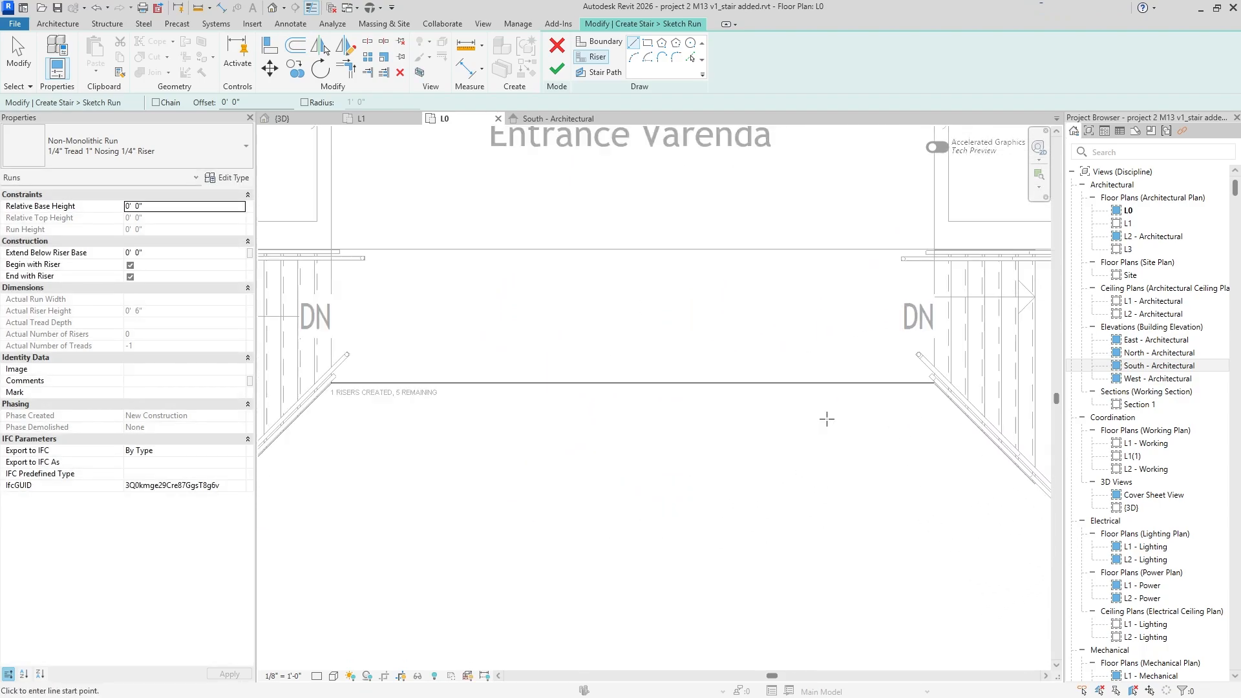
# - Add six more risers outward from the first one, each offset 0' 6" from the previous riser
pyautogui.scroll(-1, 827, 418)
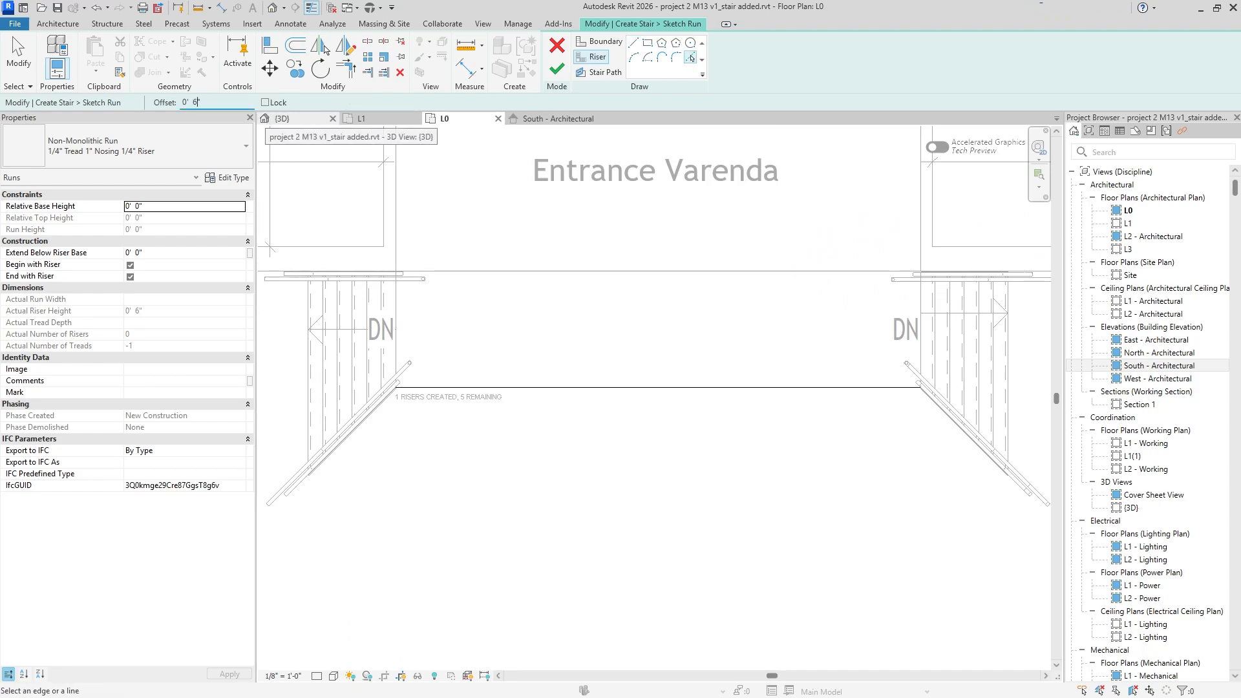
pyautogui.click(537, 392)
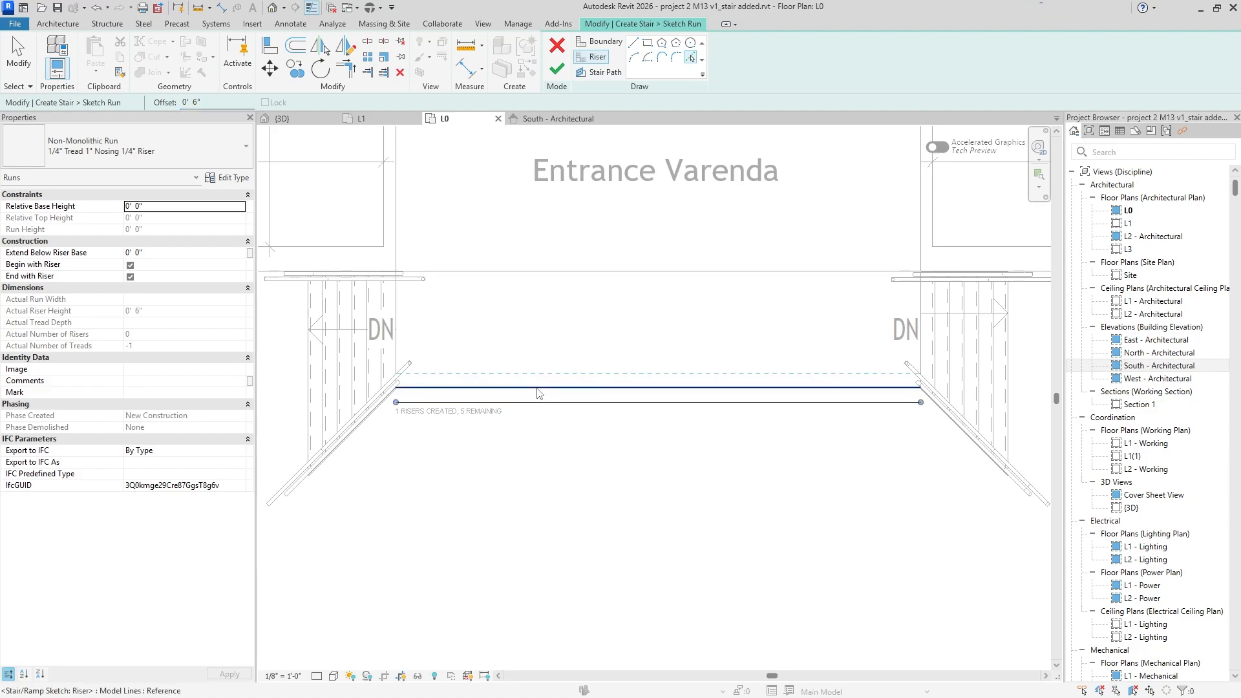
pyautogui.click(545, 410)
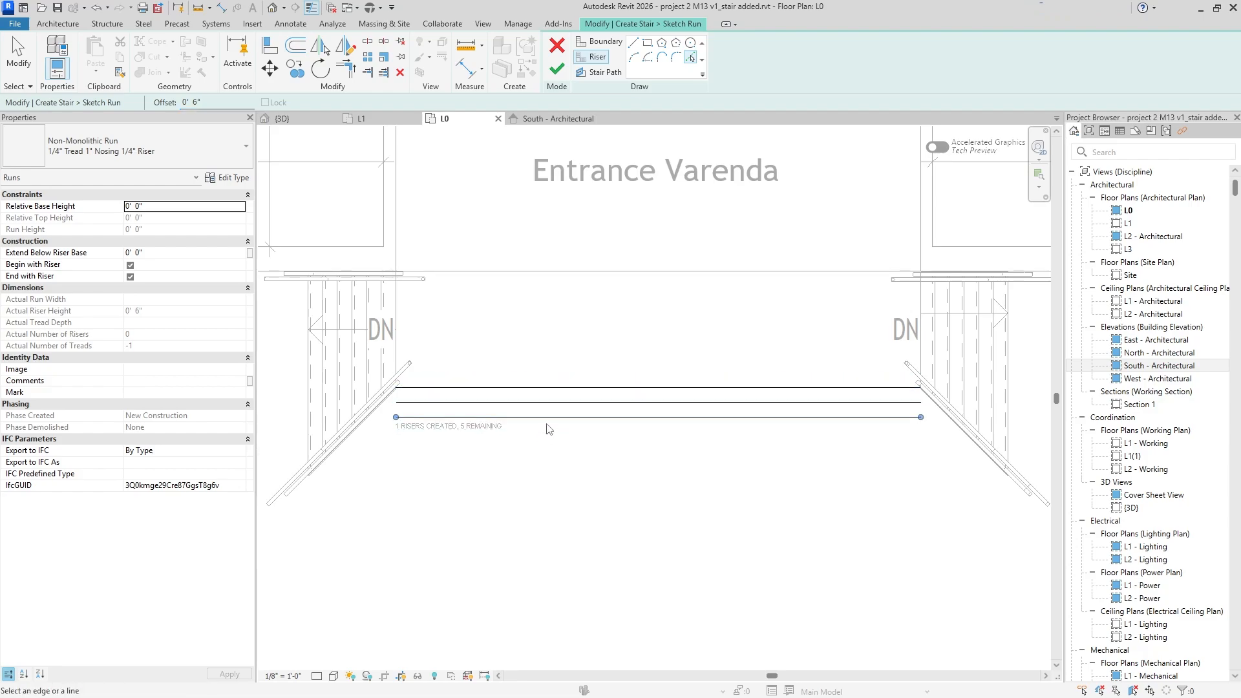
pyautogui.click(546, 422)
pyautogui.click(546, 430)
pyautogui.click(548, 438)
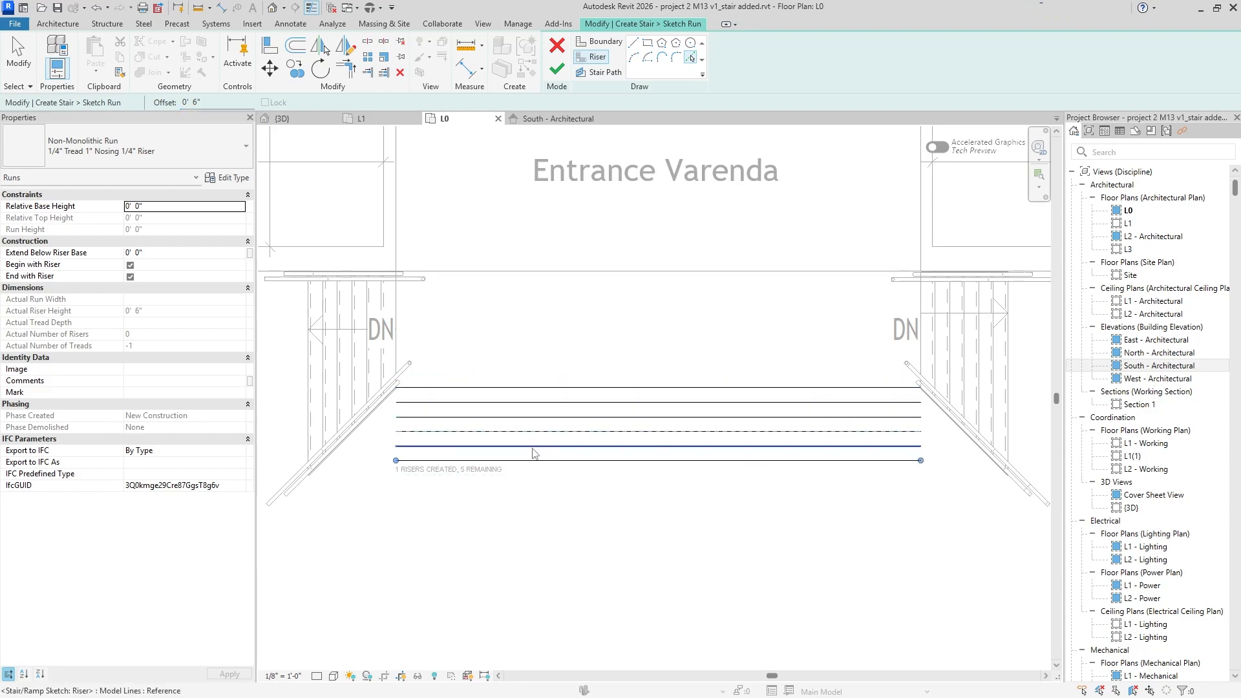
pyautogui.click(541, 465)
# - Draw a boundary line along the first side stair's angled edge, from the first riser's end to the stair's outer corner
pyautogui.scroll(2, 366, 478)
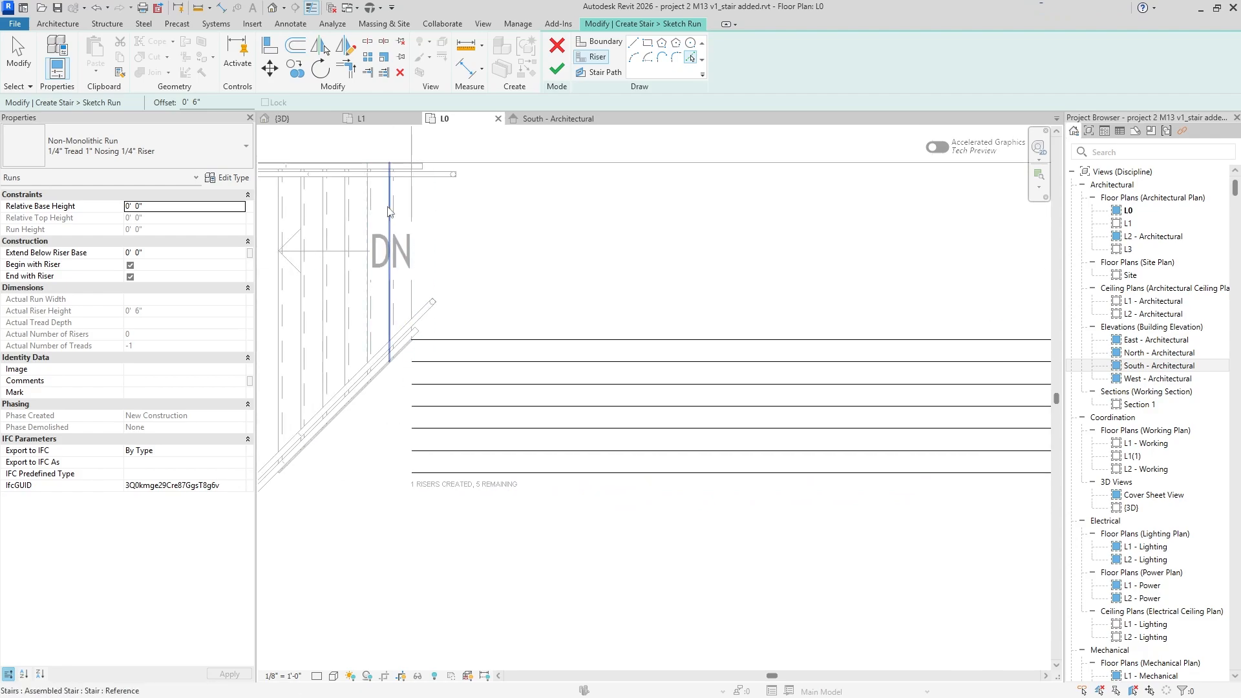
pyautogui.scroll(2, 392, 388)
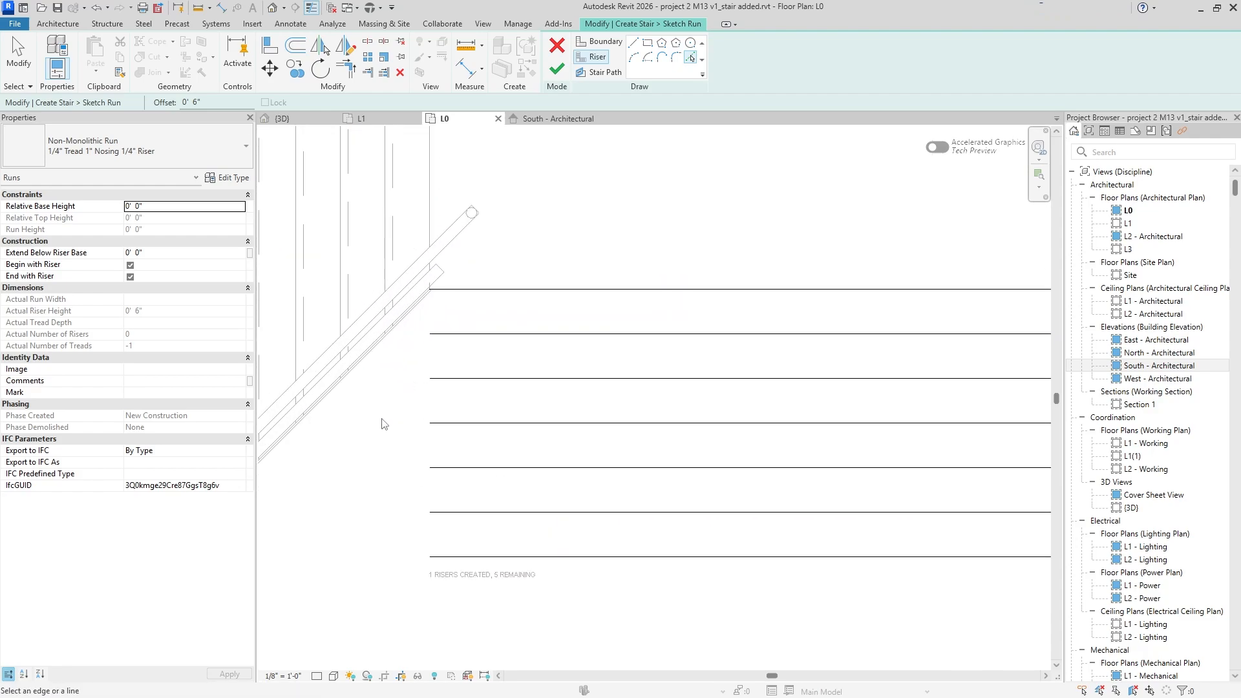
pyautogui.scroll(1, 384, 423)
pyautogui.scroll(-3, 384, 423)
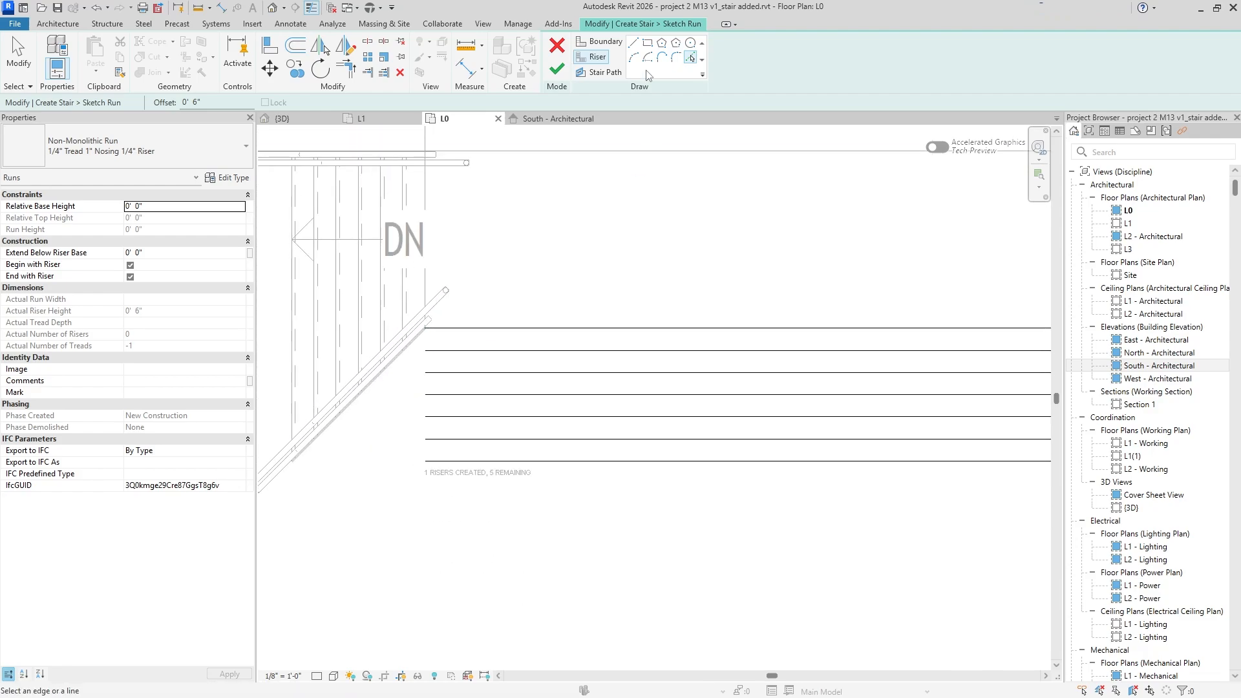
pyautogui.click(605, 47)
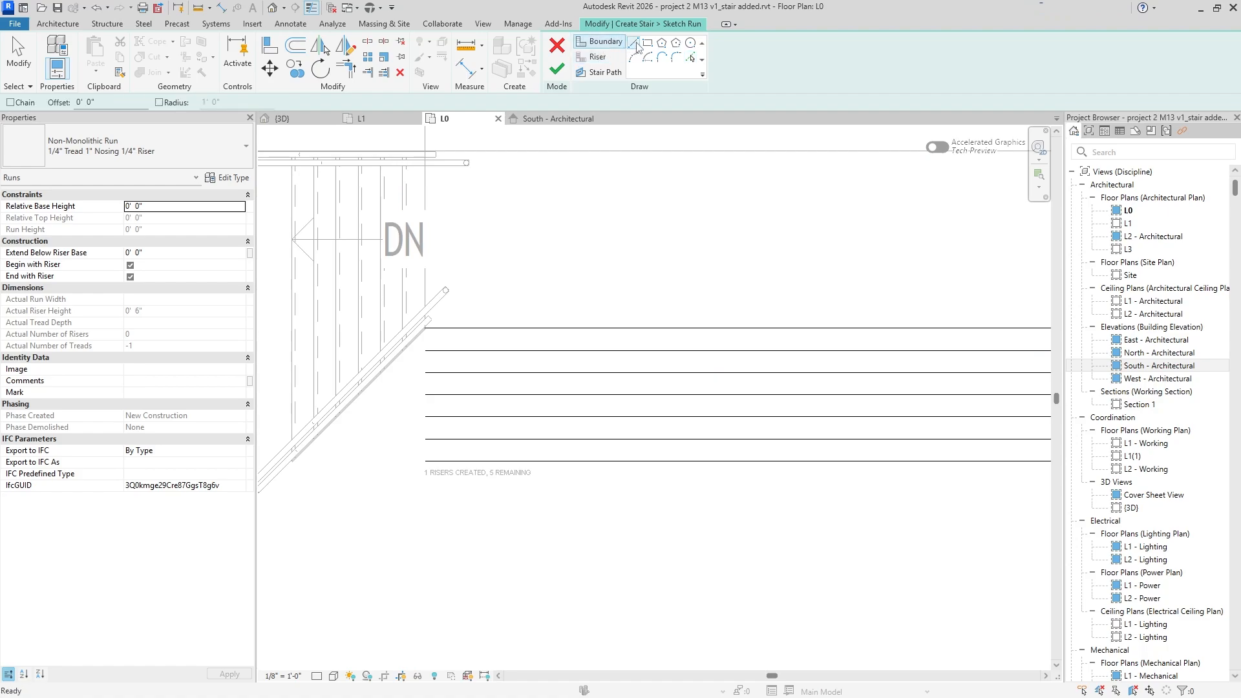
pyautogui.click(425, 327)
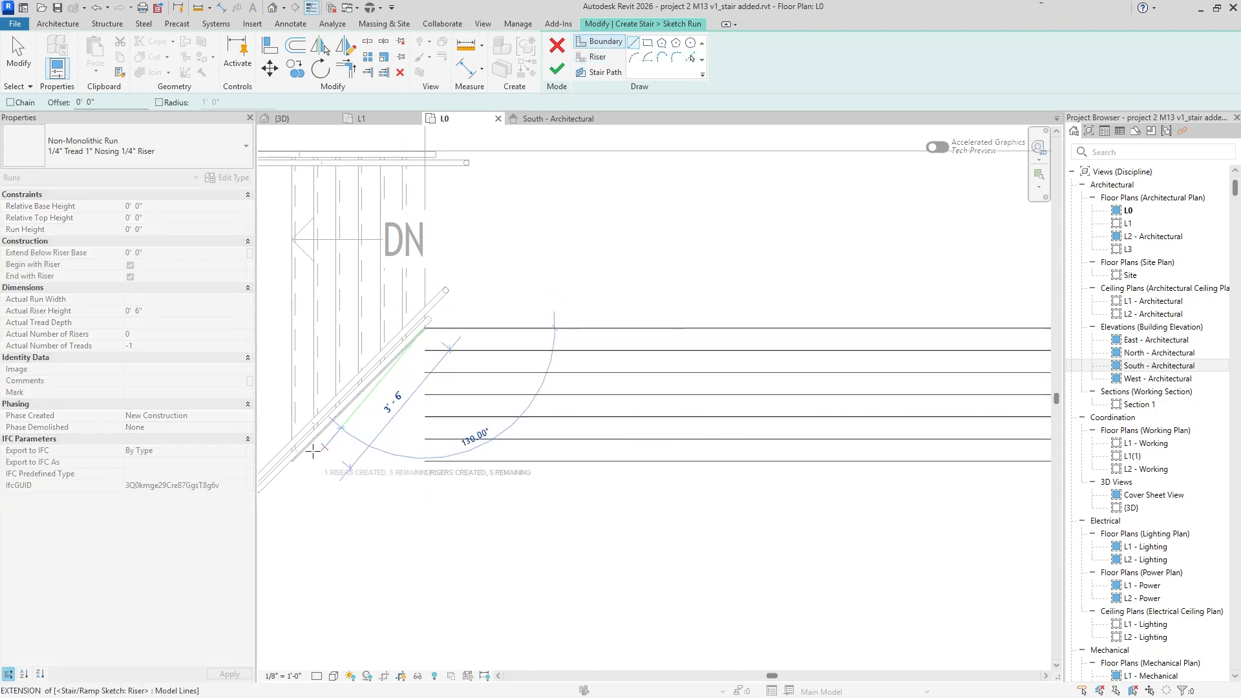
pyautogui.scroll(3, 292, 466)
pyautogui.click(279, 457)
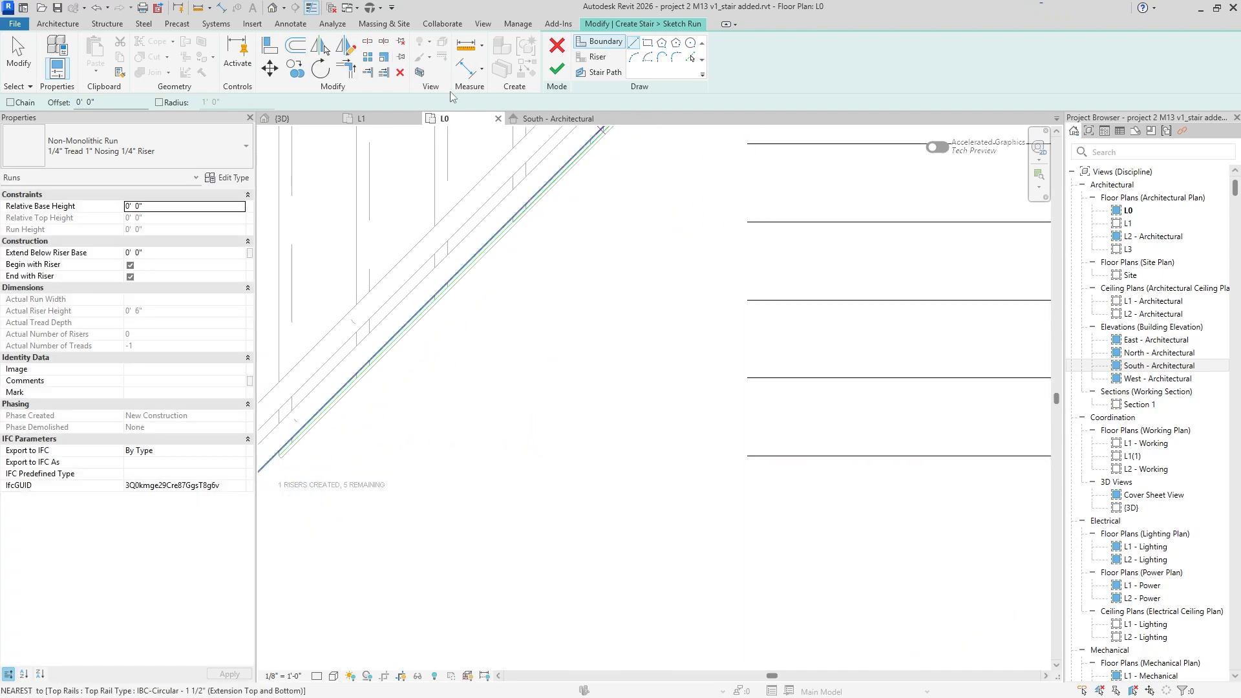
# - Trim/extend the risers' ends to meet the angled boundary beside the first side stair
pyautogui.press('t')
pyautogui.press('r')
pyautogui.scroll(-4, 615, 341)
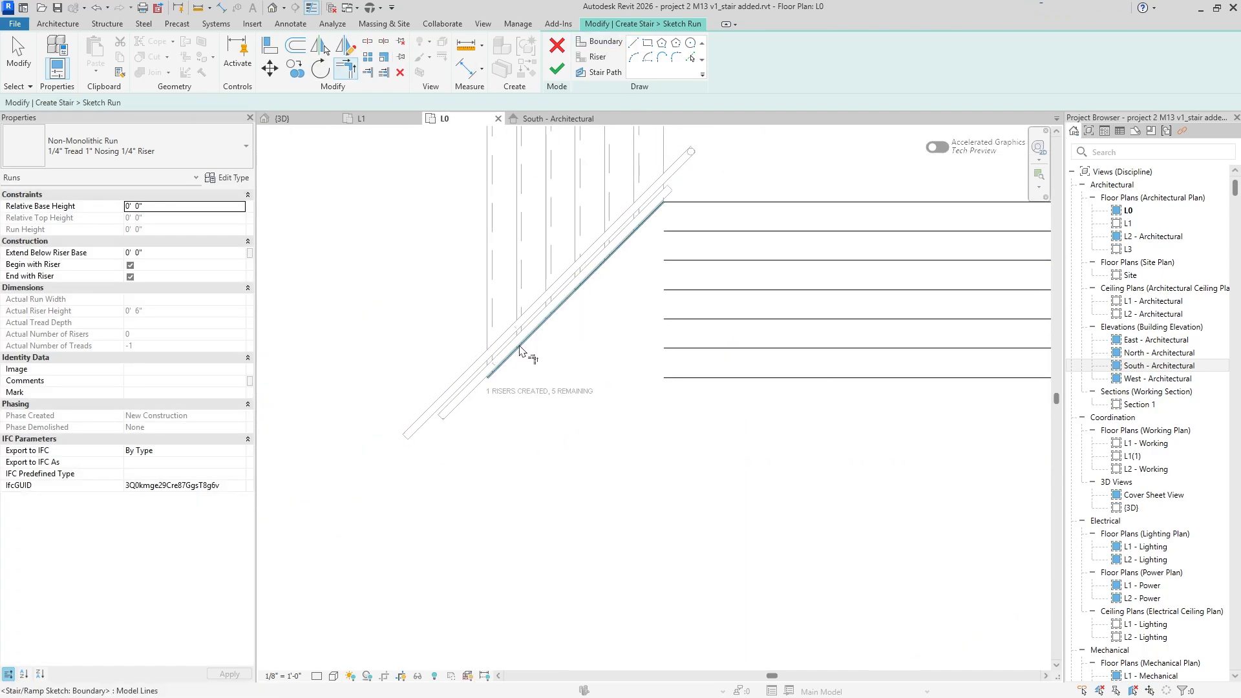
pyautogui.click(520, 351)
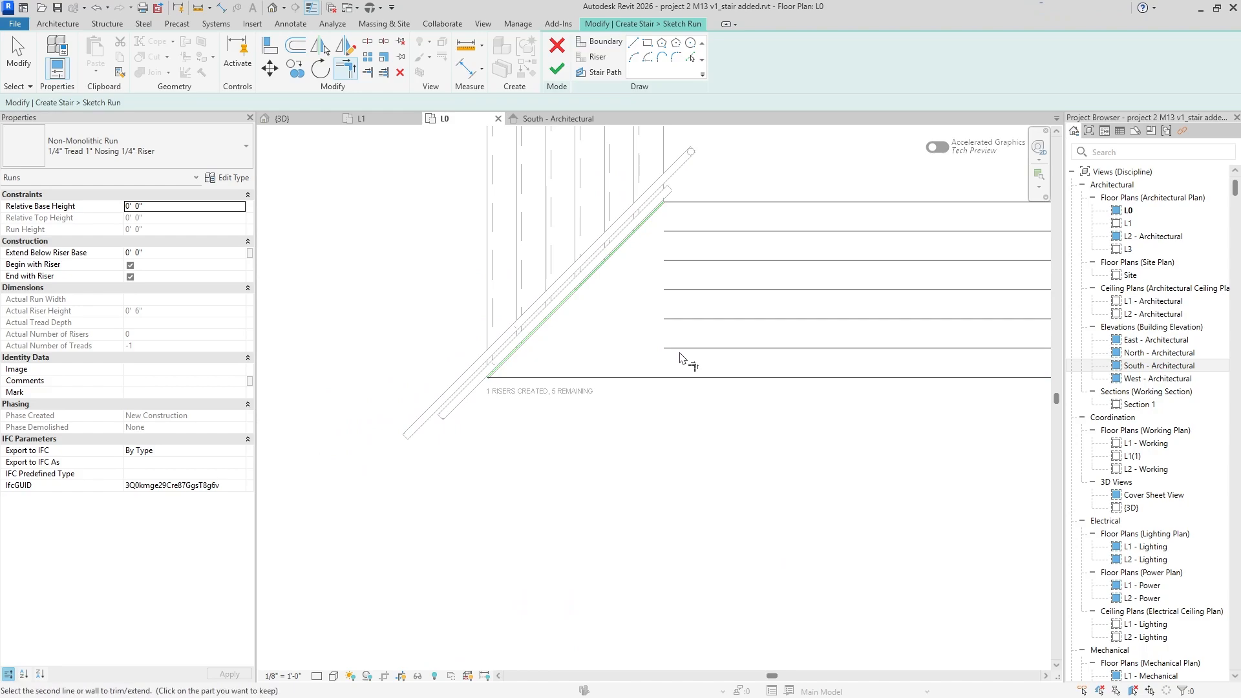
pyautogui.click(564, 302)
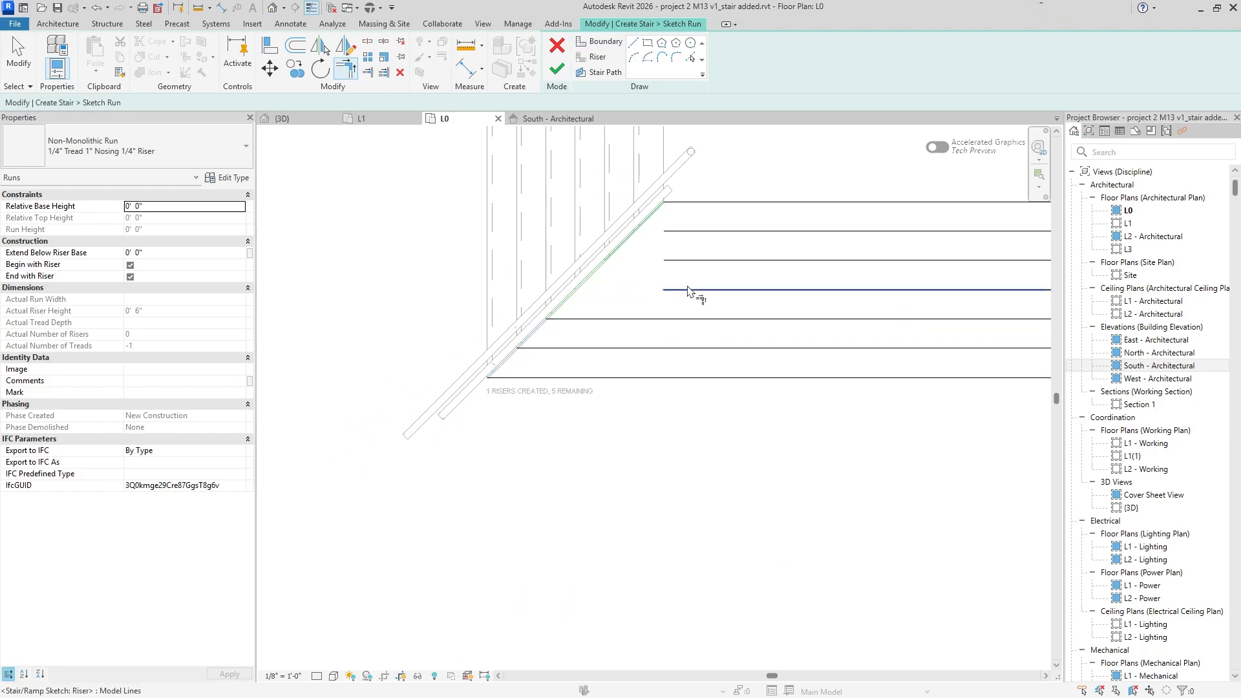
pyautogui.click(688, 291)
pyautogui.click(630, 235)
pyautogui.click(667, 261)
pyautogui.click(639, 227)
# - Stretch the shortened angled boundary's outer end back along the first side stair to the outermost riser
pyautogui.scroll(2, 659, 240)
pyautogui.press('Escape')
pyautogui.click(639, 197)
pyautogui.moveTo(614, 221); pyautogui.dragTo(358, 478)
pyautogui.press('Escape')
pyautogui.scroll(-2, 517, 436)
# - Draw the opposite boundary line along the mirrored stair's angled edge, from the first riser's end to the stair's outer corner
pyautogui.moveTo(731, 389); pyautogui.dragTo(362, 398, button='middle')
pyautogui.scroll(-2, 870, 391)
pyautogui.moveTo(912, 408); pyautogui.dragTo(642, 406, button='middle')
pyautogui.scroll(4, 793, 423)
pyautogui.scroll(1, 784, 385)
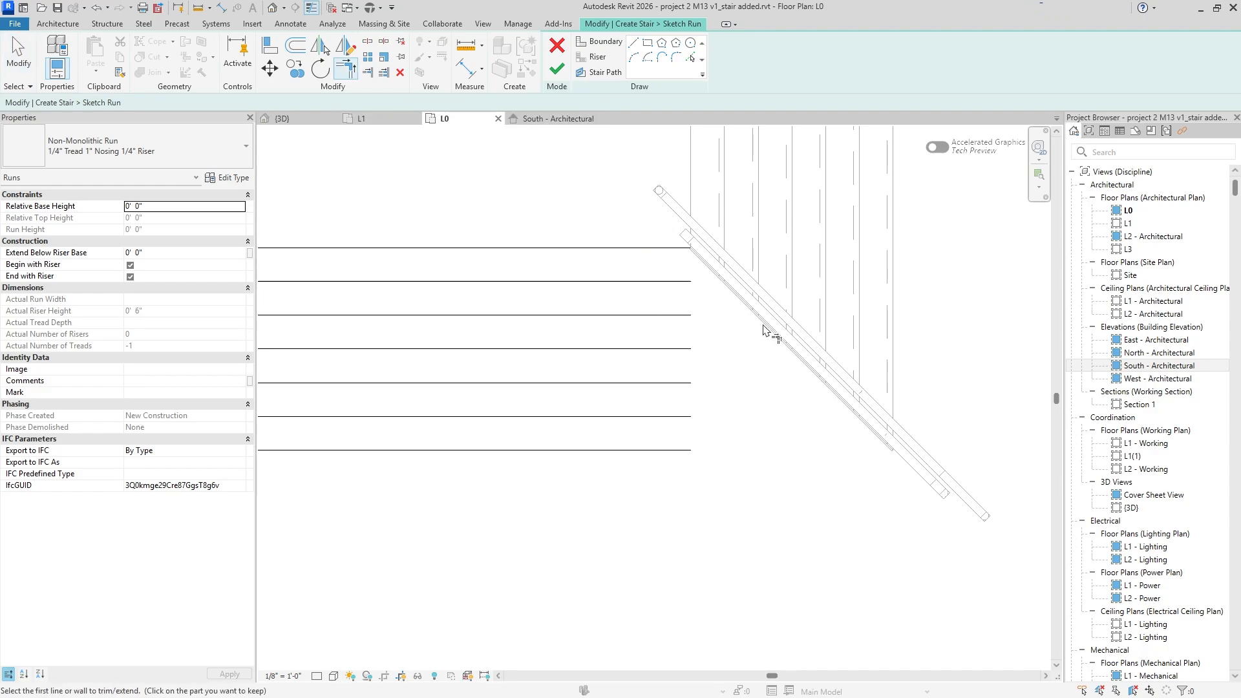
pyautogui.click(636, 42)
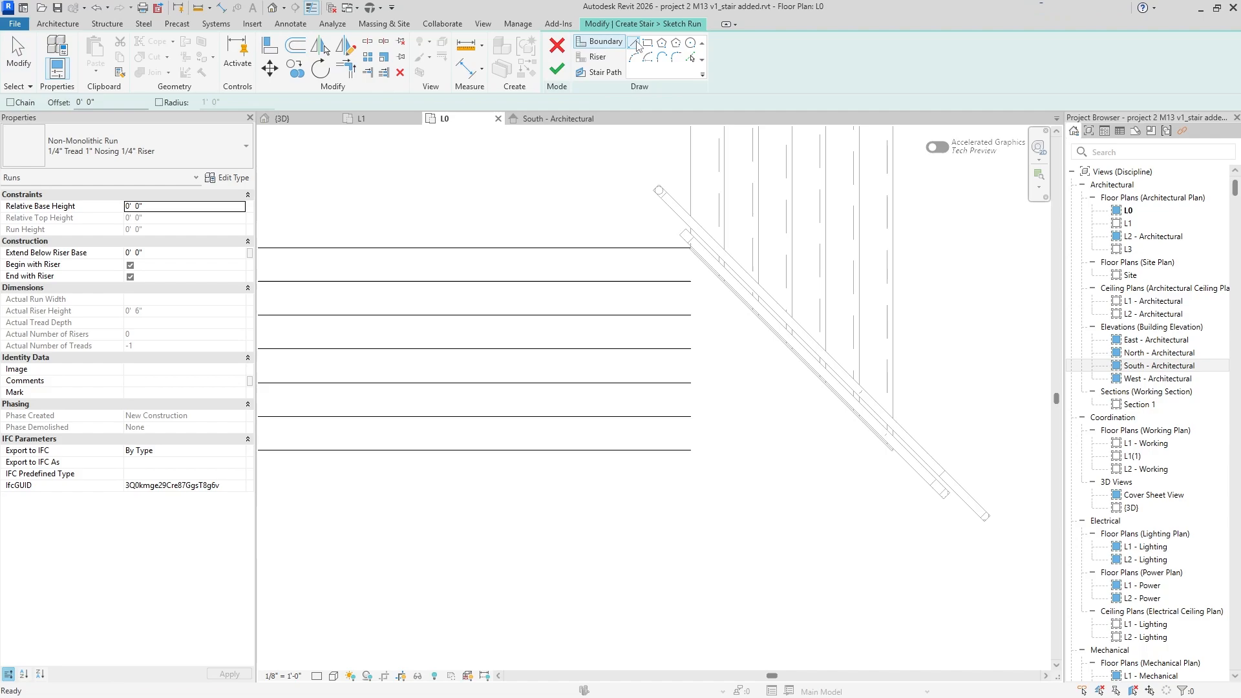
pyautogui.click(691, 247)
pyautogui.scroll(7, 889, 445)
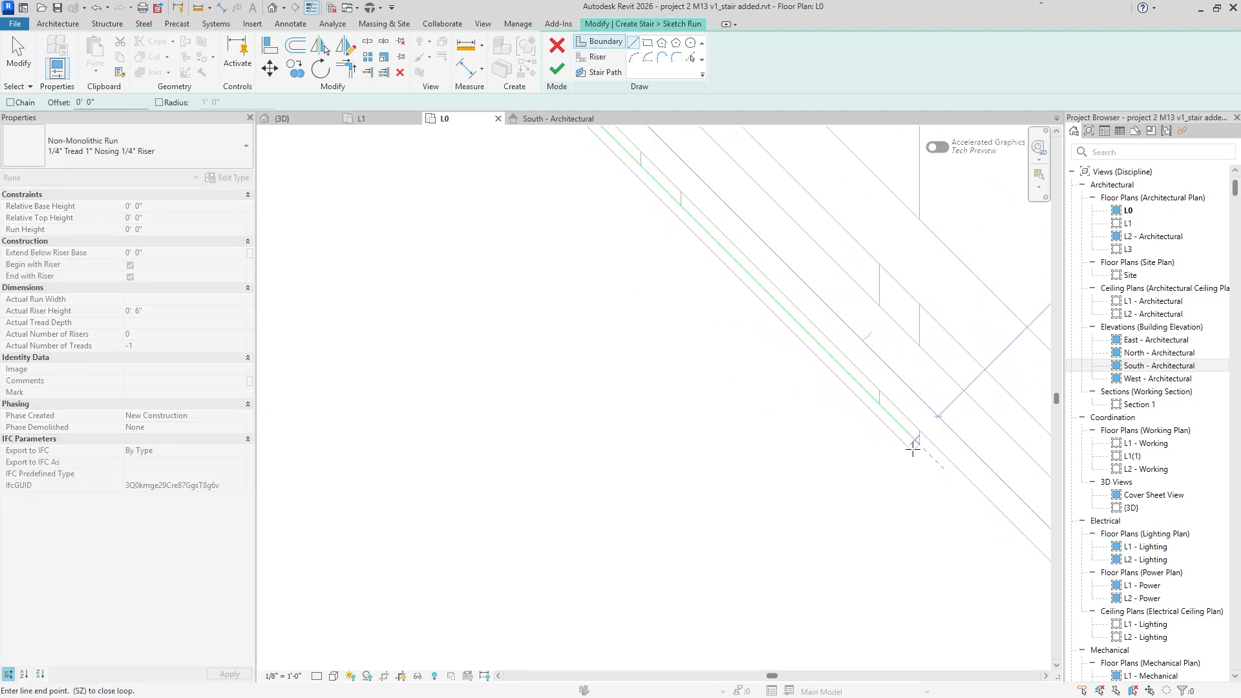
pyautogui.click(919, 446)
# - Trim/extend the risers' other ends to meet the angled boundary beside the mirrored stair
pyautogui.scroll(-2, 777, 479)
pyautogui.scroll(-4, 777, 479)
pyautogui.press('Escape')
pyautogui.press('Escape')
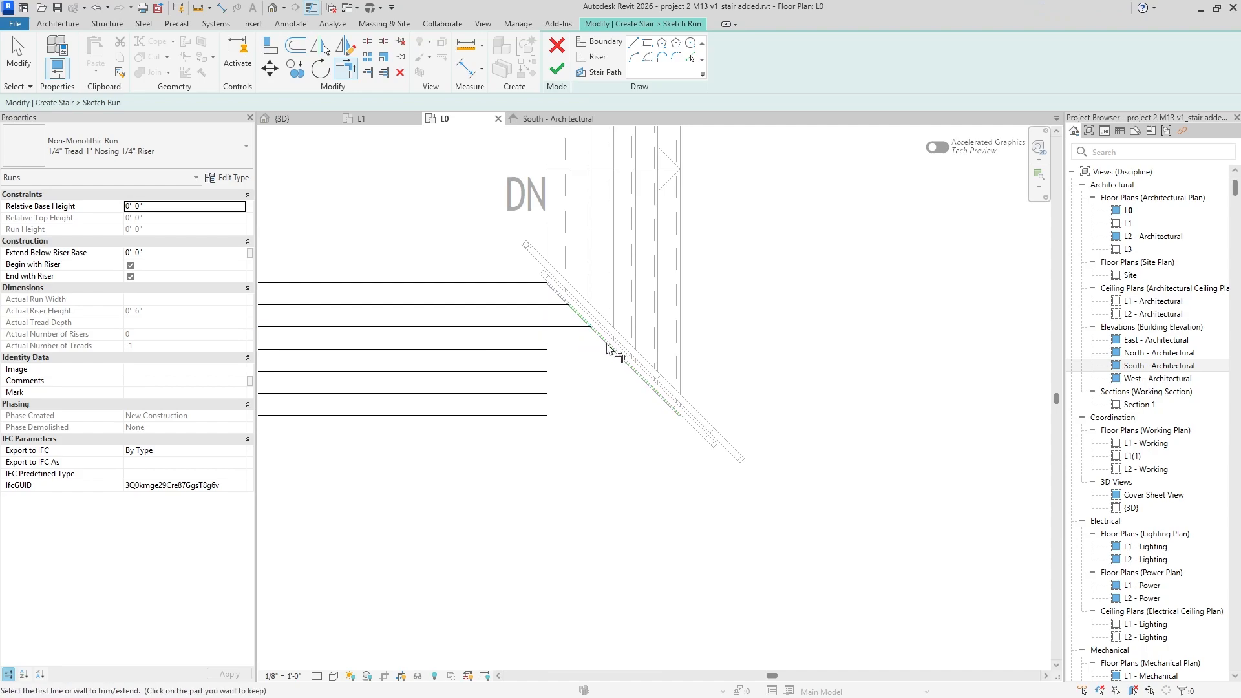
pyautogui.click(634, 393)
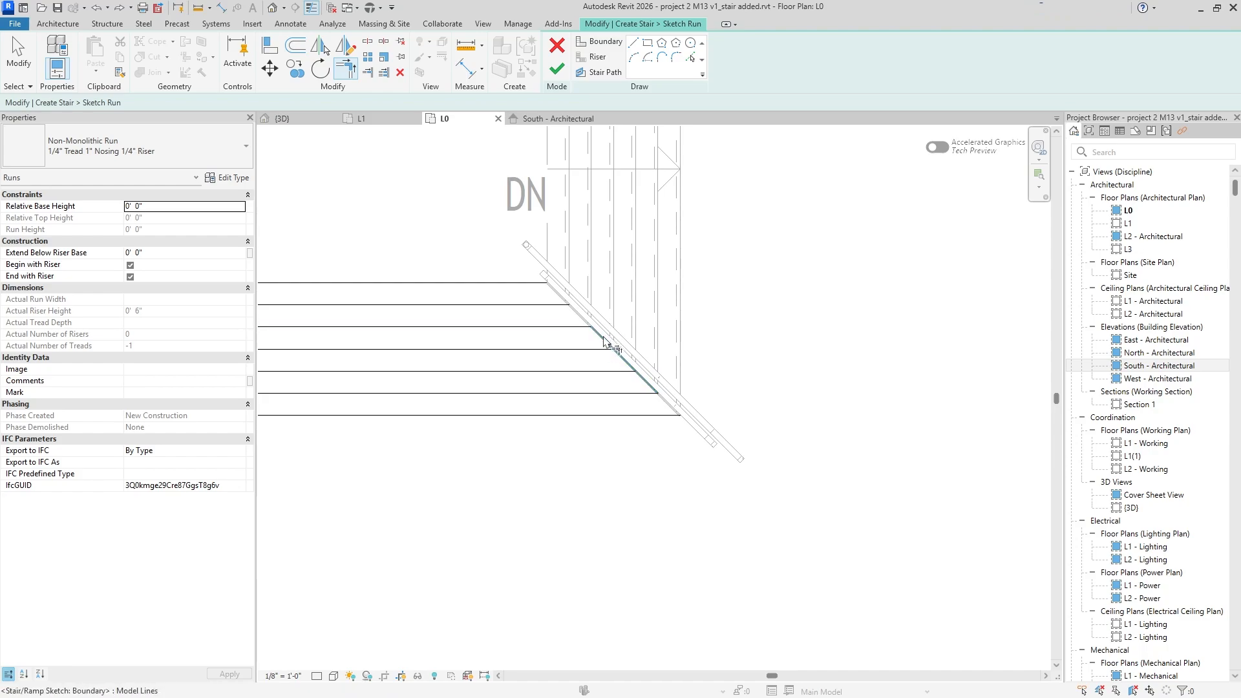
pyautogui.scroll(-2, 648, 380)
# - Stretch the mirrored side's boundary line so its outer end meets the outermost riser's end
pyautogui.scroll(5, 672, 396)
pyautogui.press('Escape')
pyautogui.click(582, 365)
pyautogui.moveTo(587, 373); pyautogui.dragTo(638, 424)
pyautogui.click(609, 451)
pyautogui.scroll(-4, 587, 432)
pyautogui.moveTo(516, 382); pyautogui.dragTo(964, 361, button='middle')
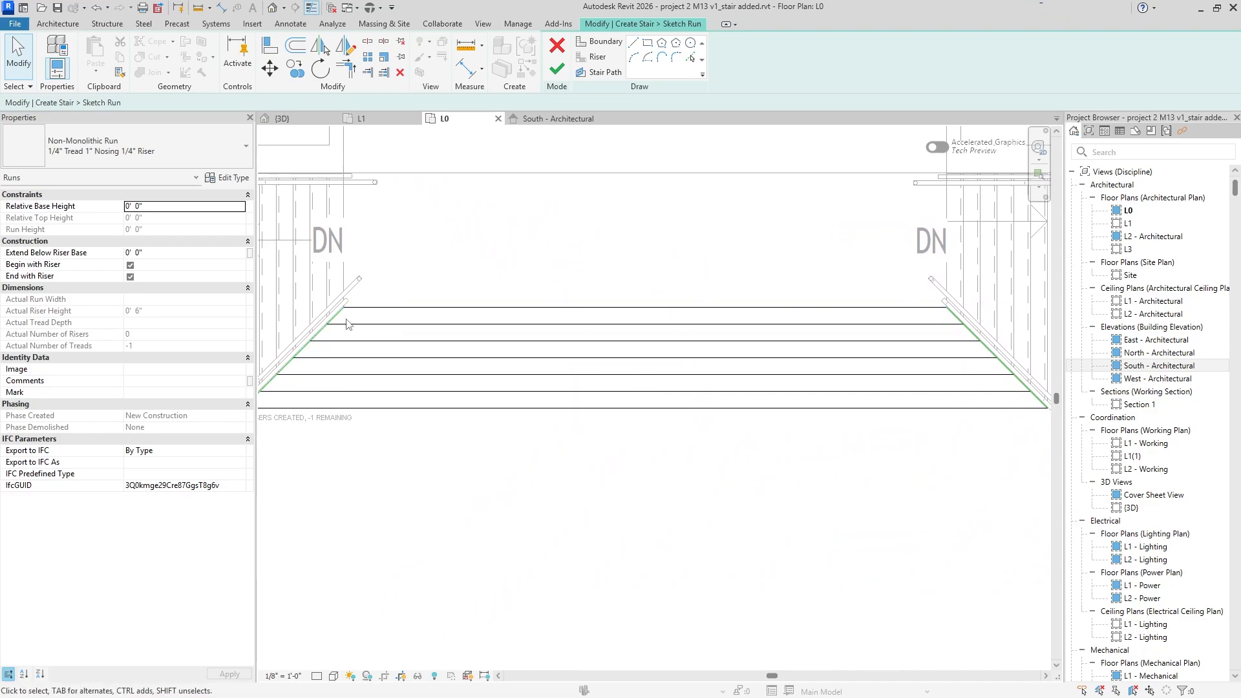
# - Draw a straight stair path across the front run from the outermost riser to the verandah-side riser, and finish the run sketch
pyautogui.moveTo(377, 316); pyautogui.dragTo(437, 290, button='middle')
pyautogui.scroll(1, 398, 299)
pyautogui.scroll(-1, 401, 294)
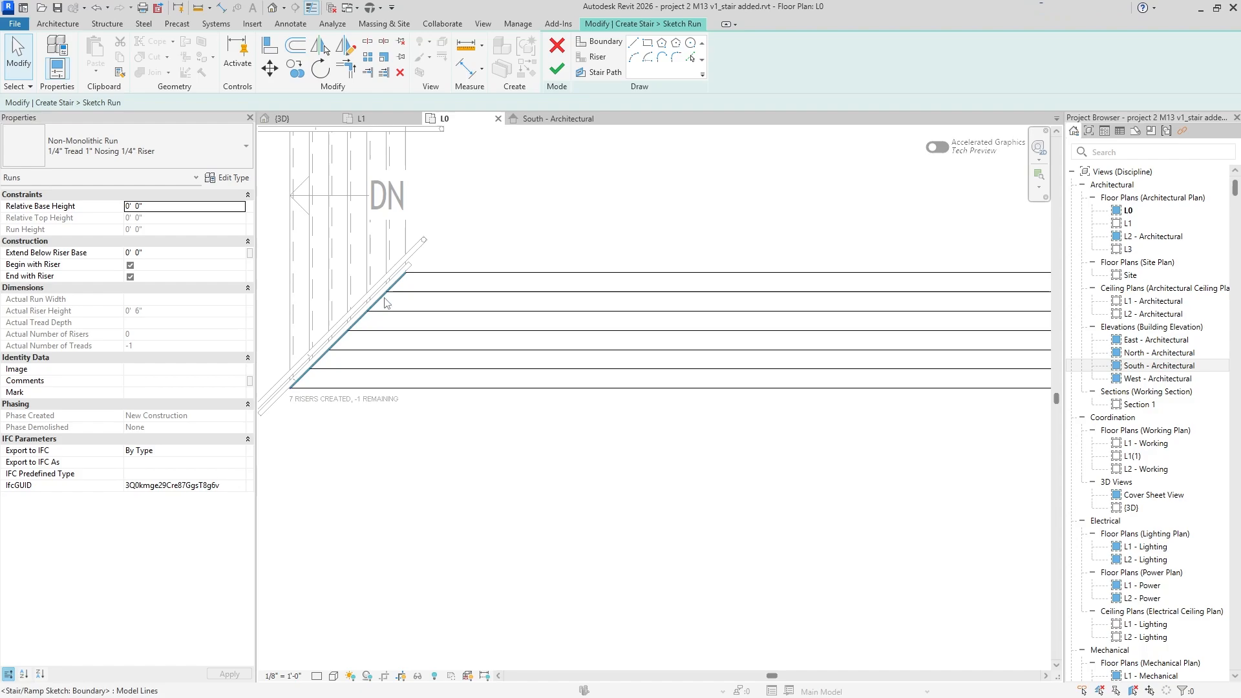
pyautogui.scroll(-4, 336, 363)
pyautogui.moveTo(794, 344); pyautogui.dragTo(747, 353, button='middle')
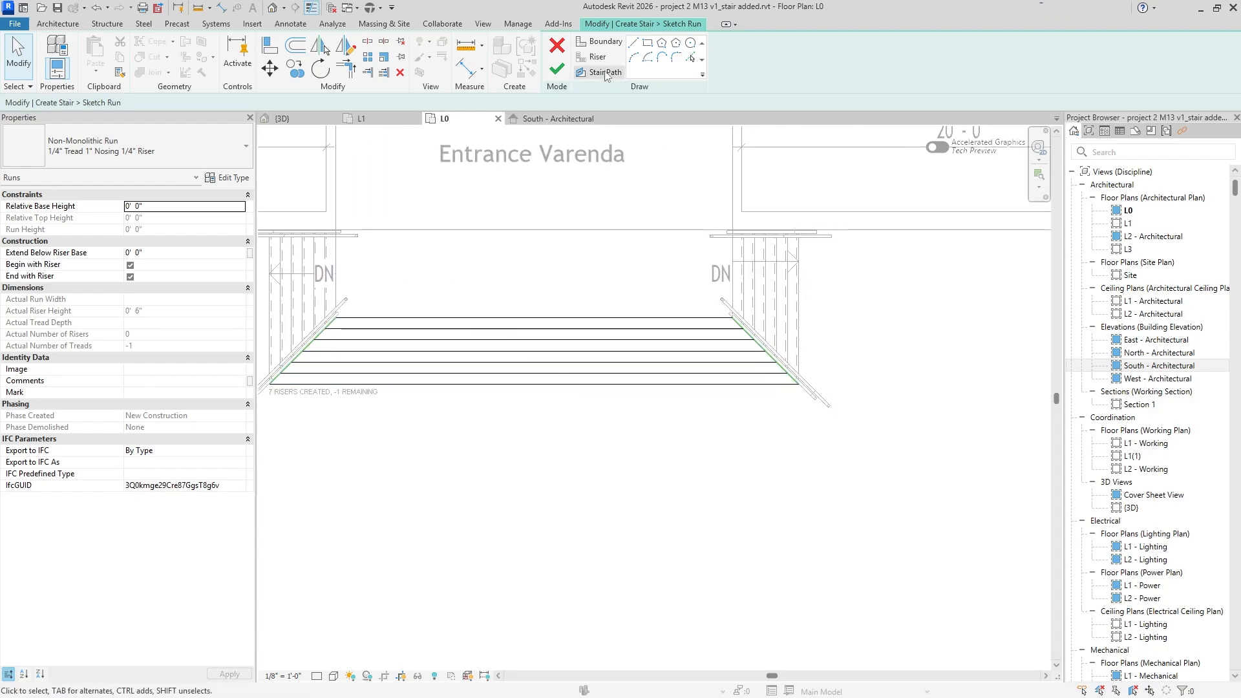
pyautogui.click(604, 72)
pyautogui.click(529, 385)
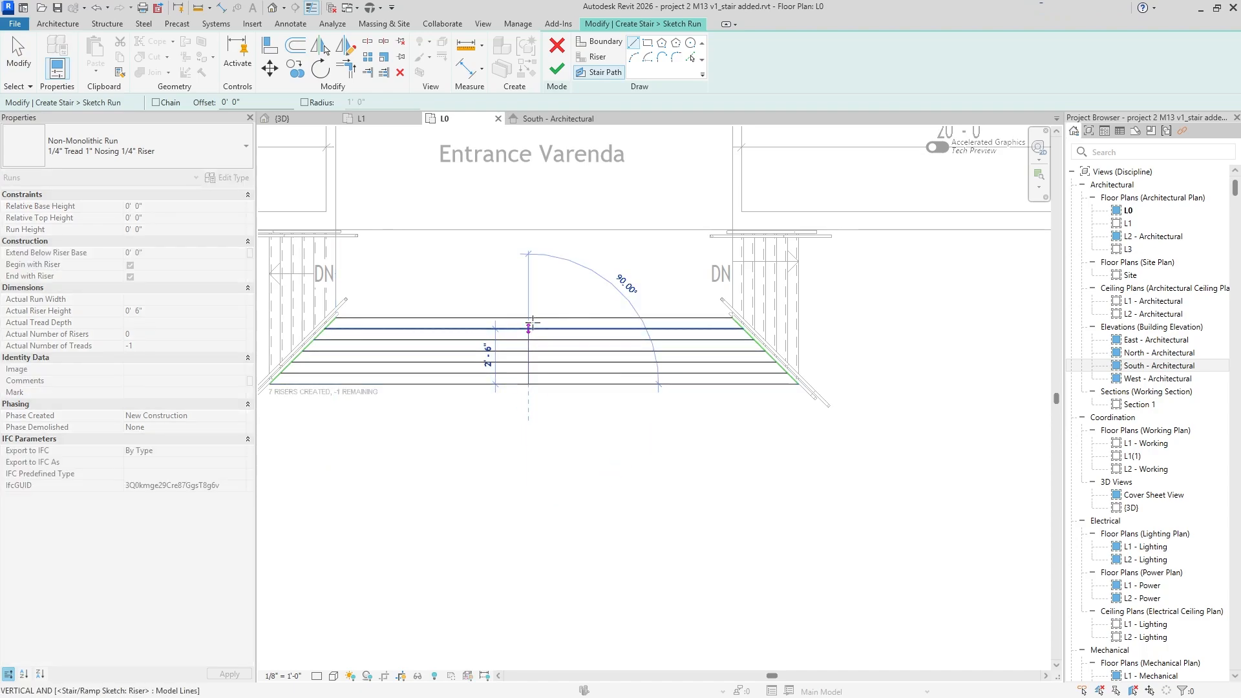
pyautogui.click(529, 317)
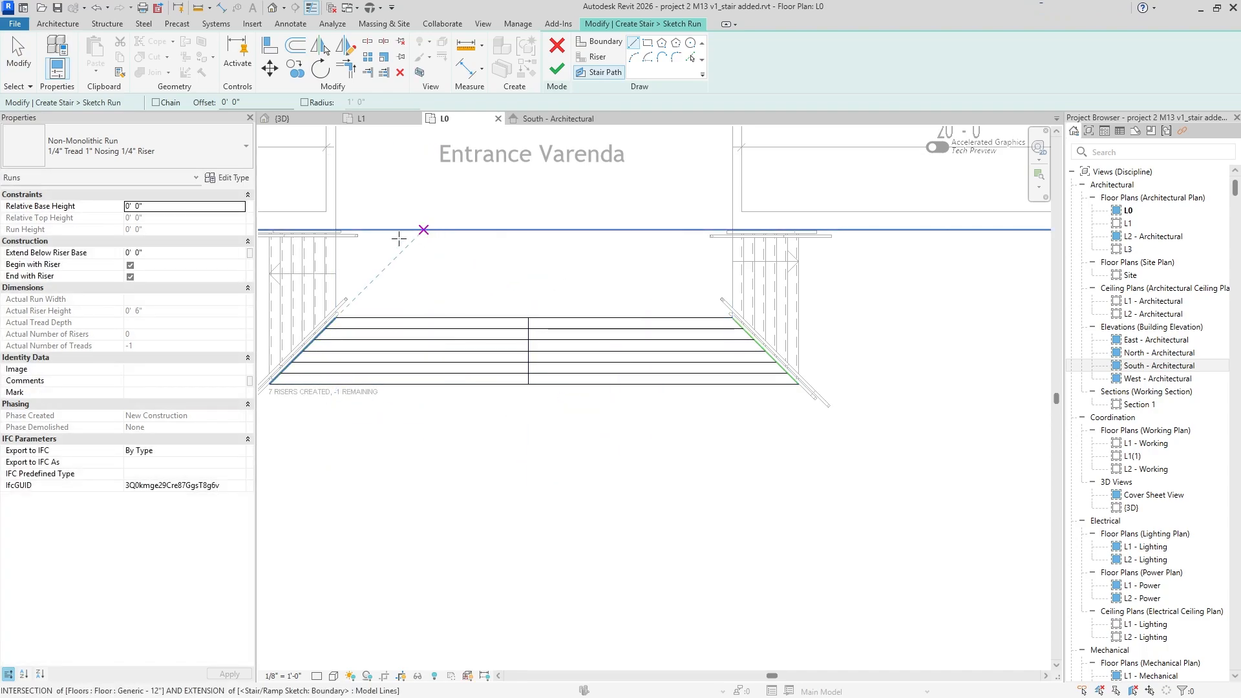
pyautogui.scroll(1, 698, 303)
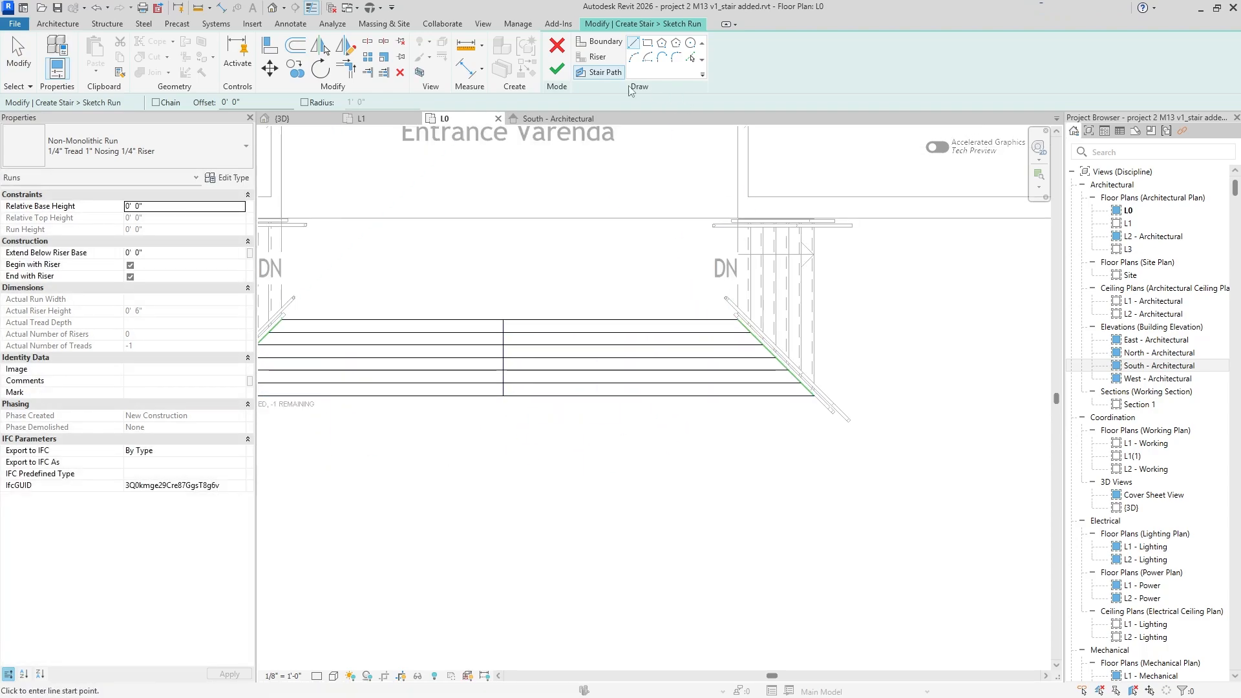
pyautogui.click(559, 70)
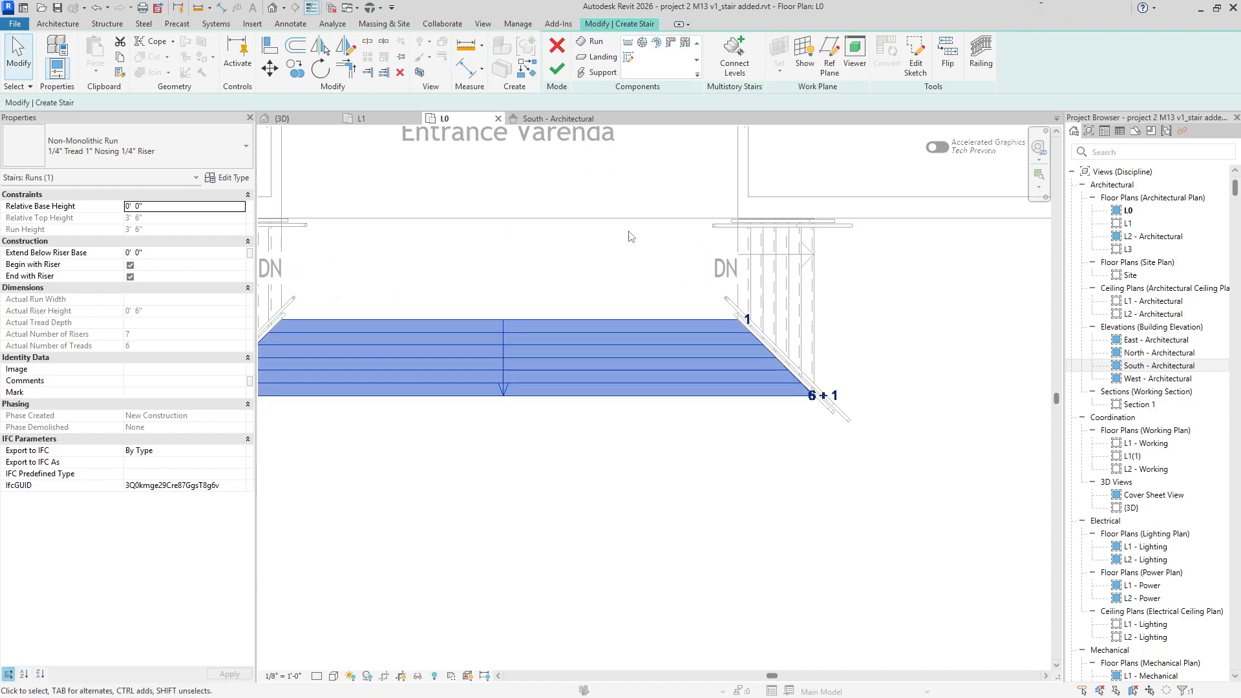
# - Flip the front stair in the 3D view so it climbs toward the verandah, and finish the stair
pyautogui.click(279, 118)
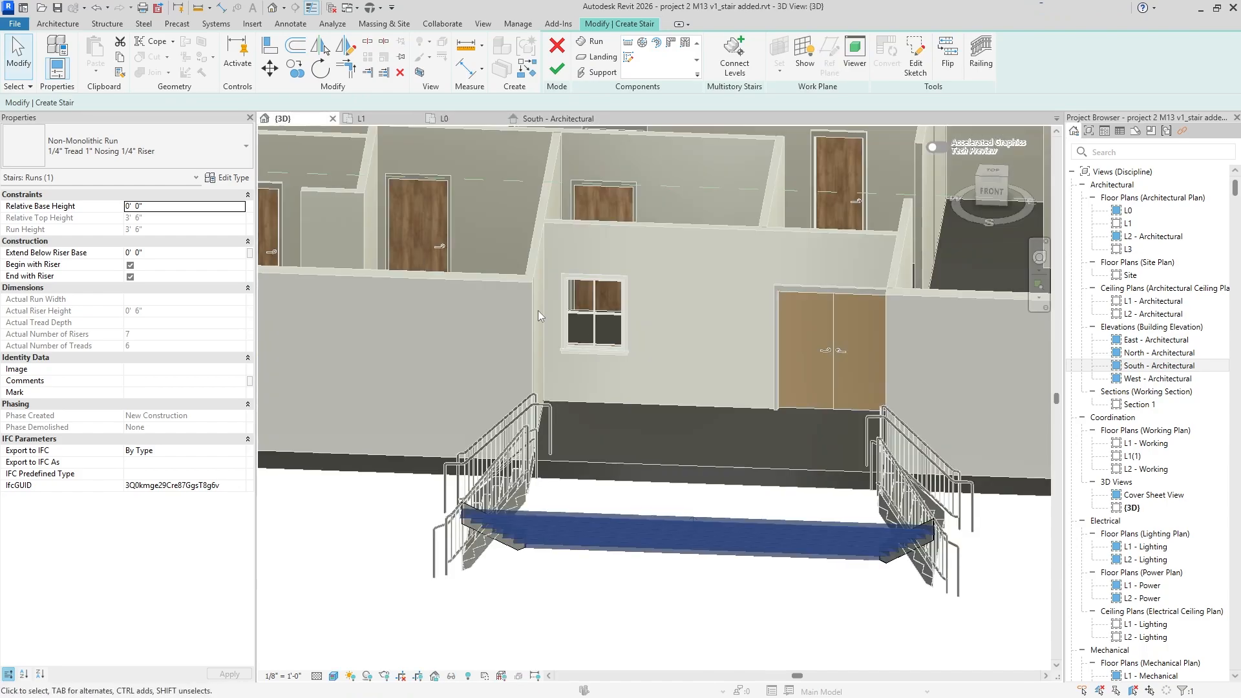
pyautogui.keyDown('shift'); pyautogui.moveTo(538, 310); pyautogui.dragTo(872, 176, button='middle'); pyautogui.keyUp('shift')
pyautogui.click(948, 51)
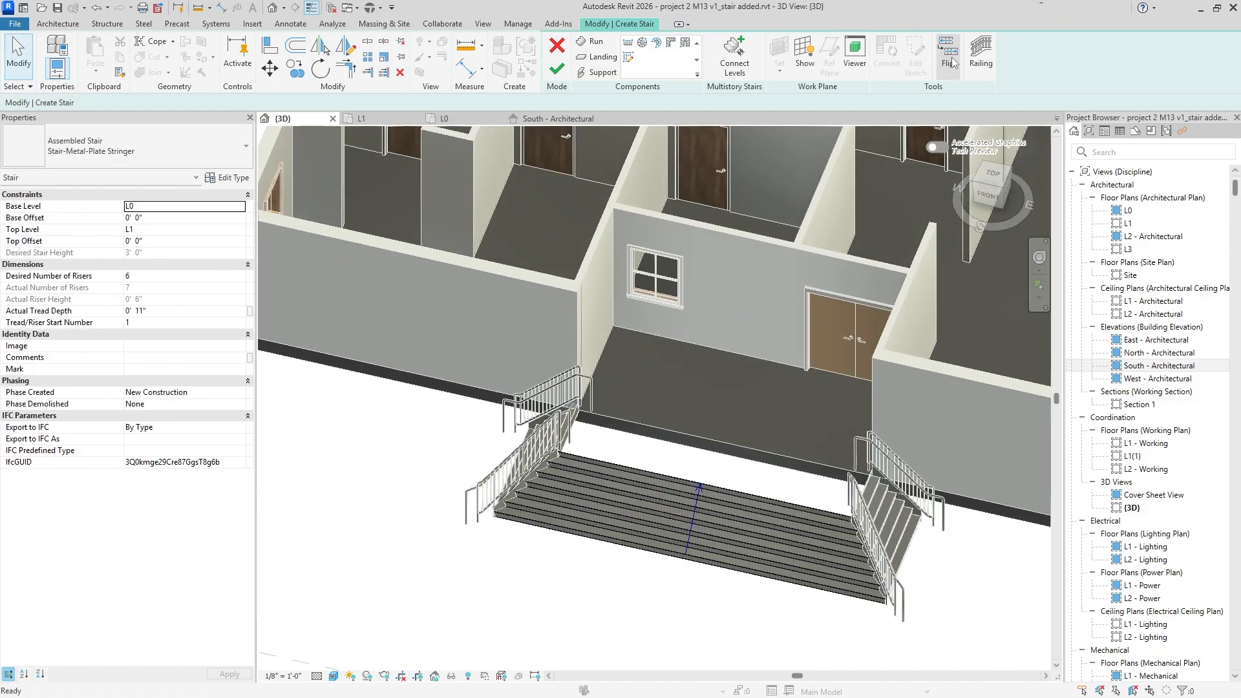
pyautogui.scroll(2, 697, 522)
pyautogui.scroll(2, 696, 522)
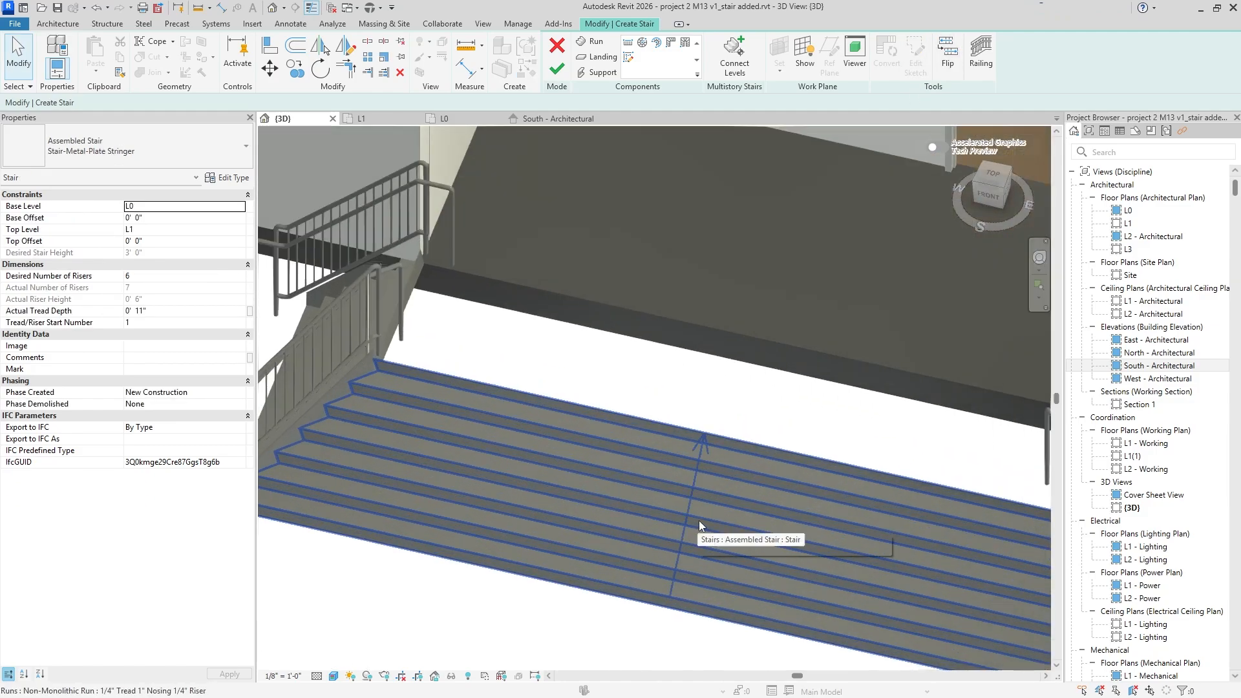
pyautogui.keyDown('shift'); pyautogui.moveTo(584, 560); pyautogui.dragTo(737, 529, button='middle'); pyautogui.keyUp('shift')
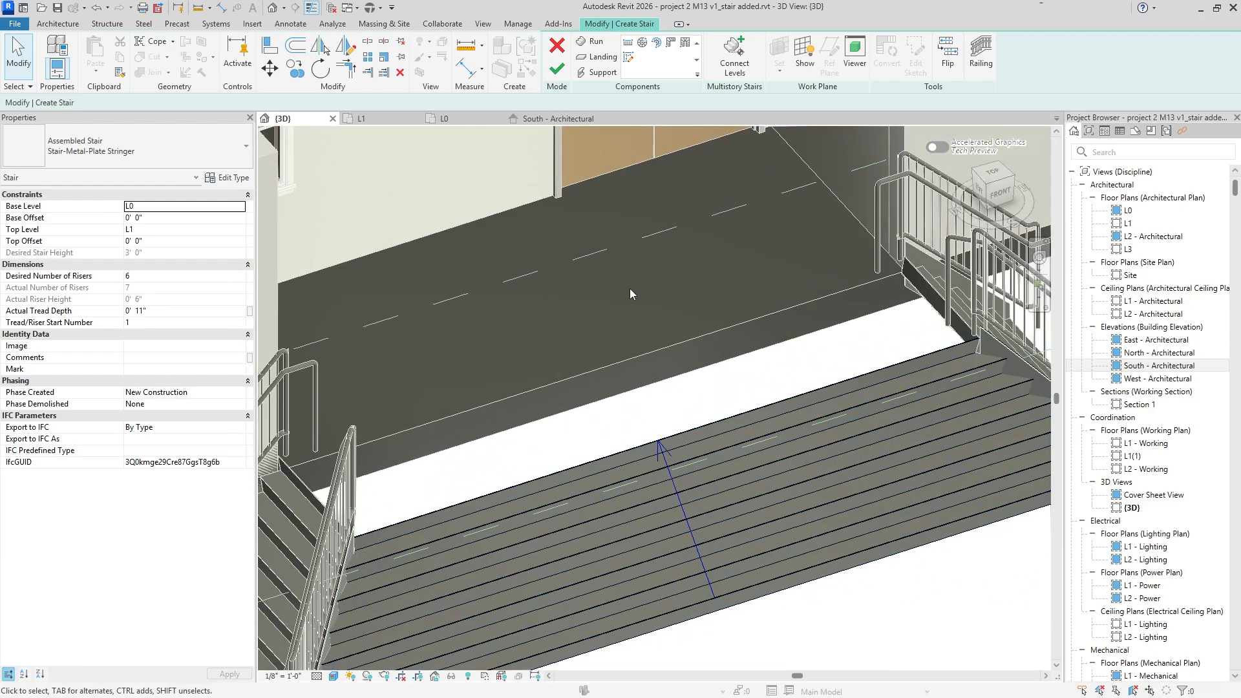
pyautogui.click(561, 73)
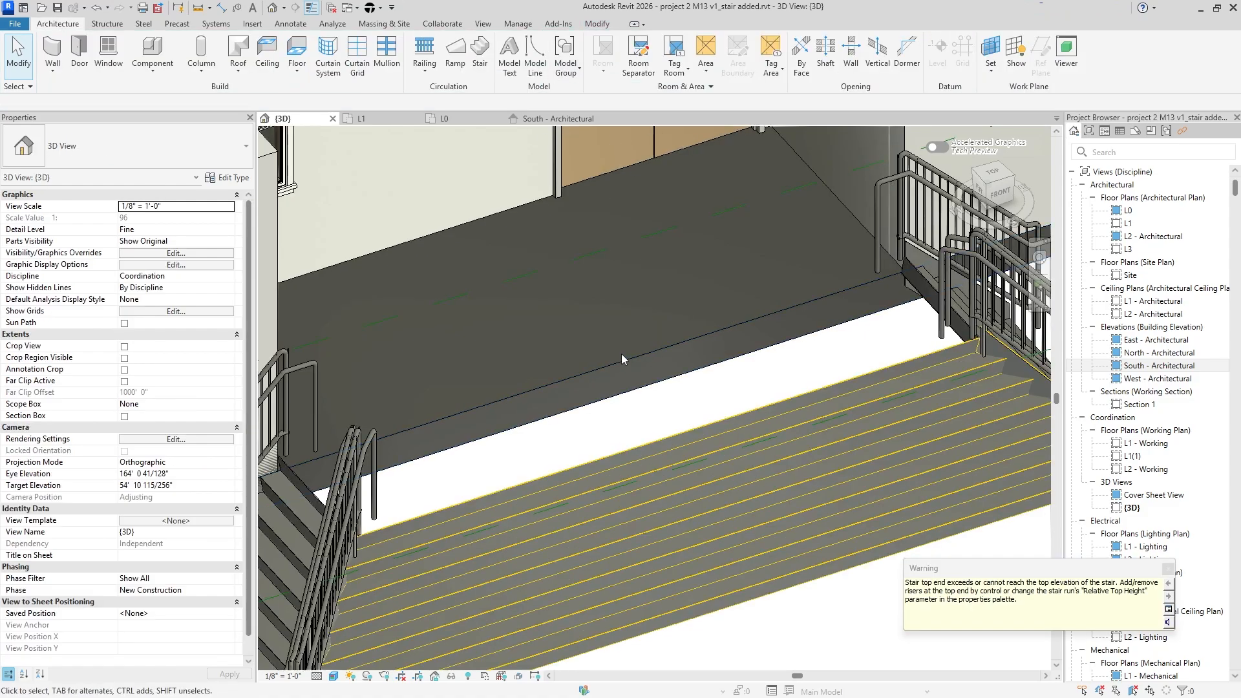
# - In the L1 plan, split the floor's front boundary edge beside the verandah wall and remove the segment across the verandah opening
pyautogui.click(381, 122)
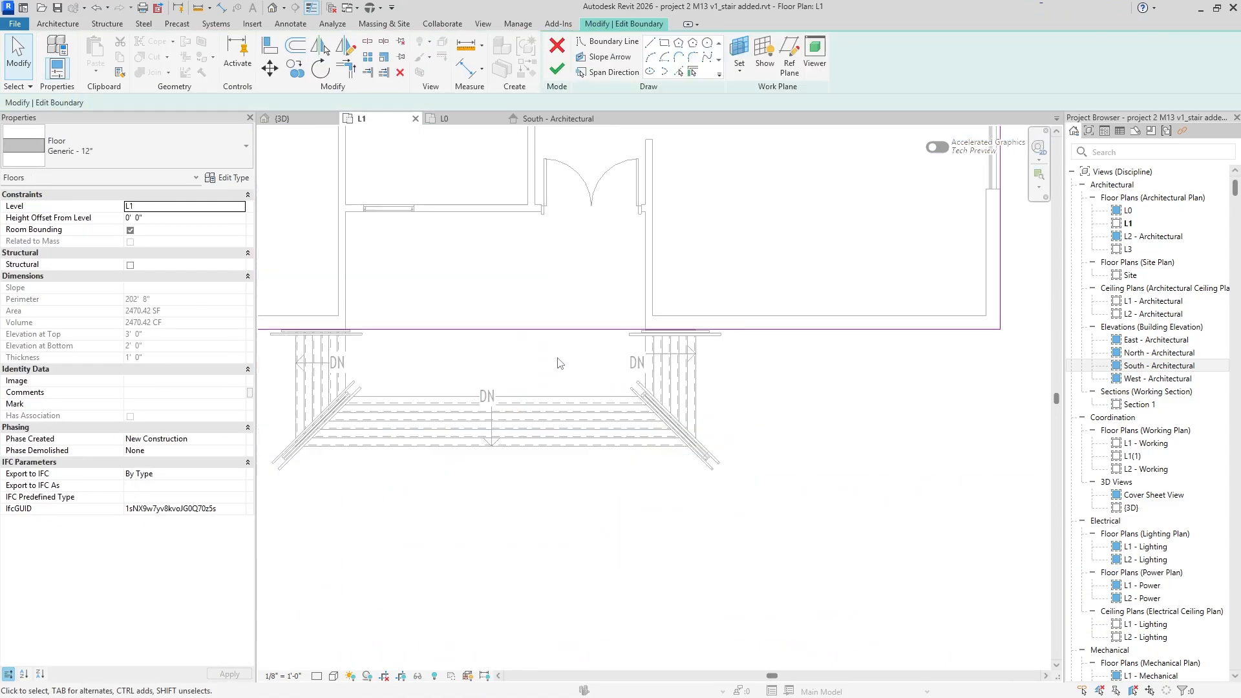
pyautogui.scroll(-1, 560, 363)
pyautogui.click(542, 325)
pyautogui.press('s')
pyautogui.press('l')
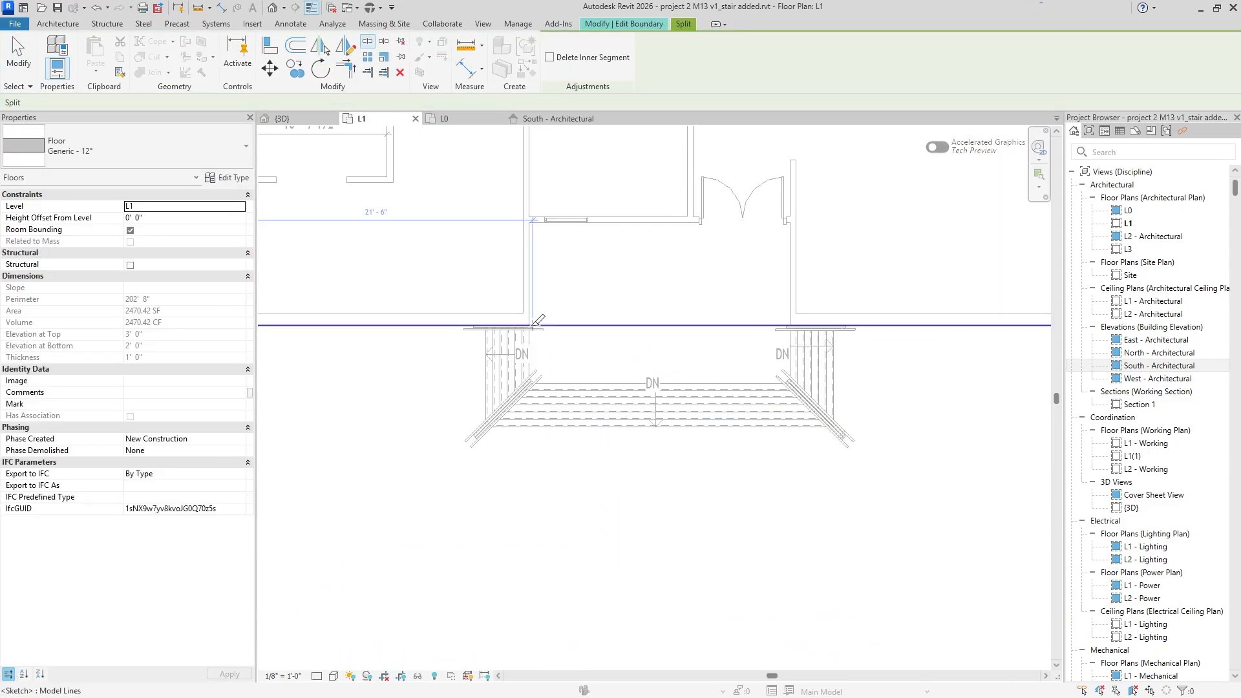
pyautogui.click(541, 324)
pyautogui.press('Escape')
pyautogui.press('Escape')
pyautogui.scroll(2, 556, 327)
pyautogui.click(521, 316)
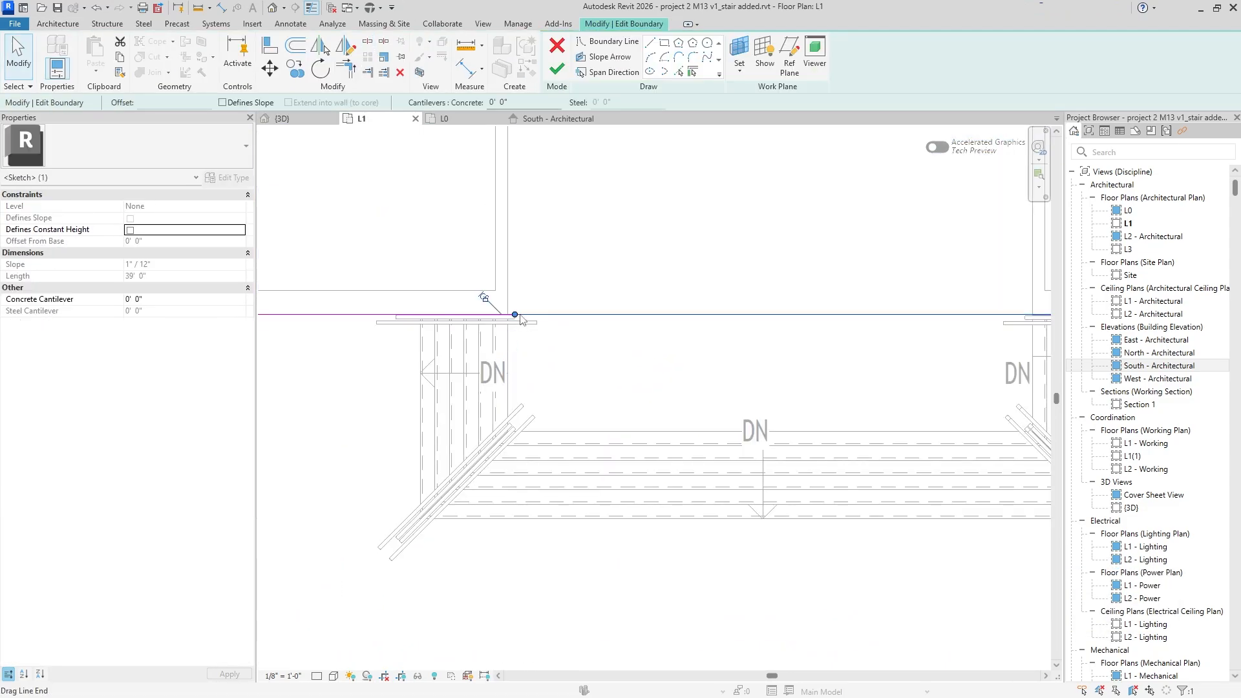
pyautogui.press('Delete')
# - Extend the floor boundary from the verandah's corners to the front stair's top riser, close it along that riser, and finish the floor
pyautogui.scroll(3, 511, 315)
pyautogui.click(650, 43)
pyautogui.click(507, 315)
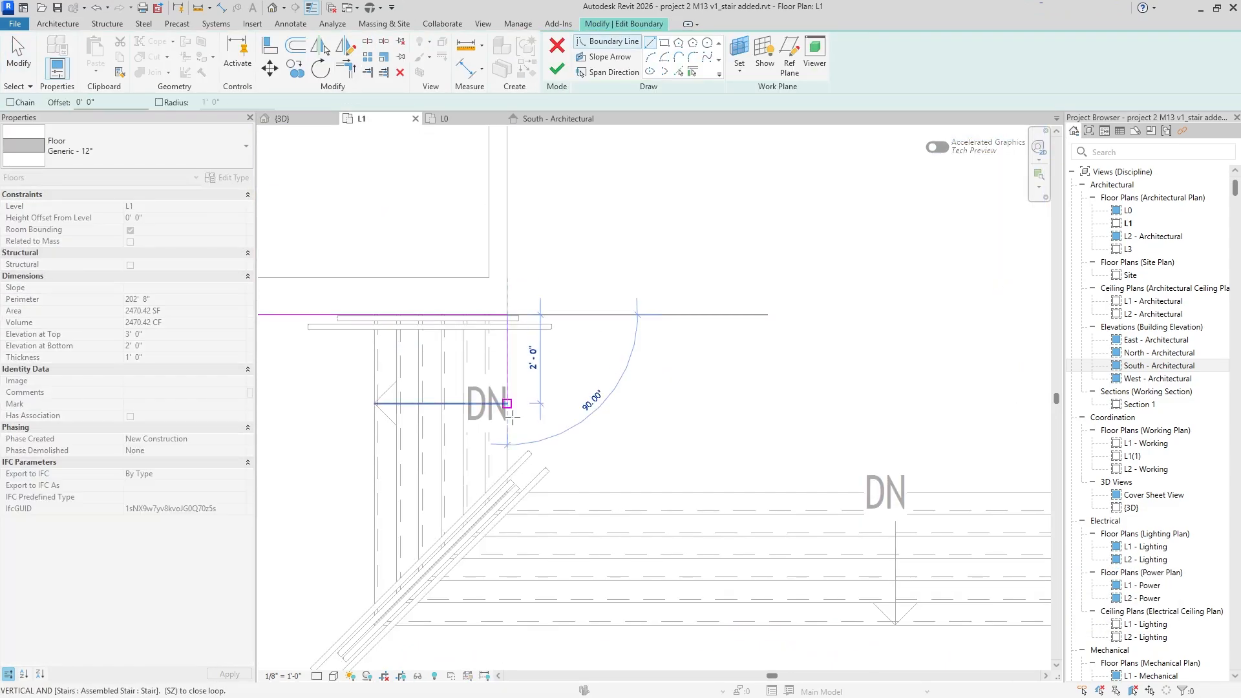
pyautogui.click(508, 493)
pyautogui.scroll(-2, 509, 493)
pyautogui.moveTo(840, 478); pyautogui.dragTo(532, 382, button='middle')
pyautogui.click(679, 72)
pyautogui.click(737, 397)
pyautogui.click(804, 367)
pyautogui.scroll(-2, 590, 303)
pyautogui.moveTo(590, 303); pyautogui.dragTo(751, 316, button='middle')
pyautogui.click(558, 69)
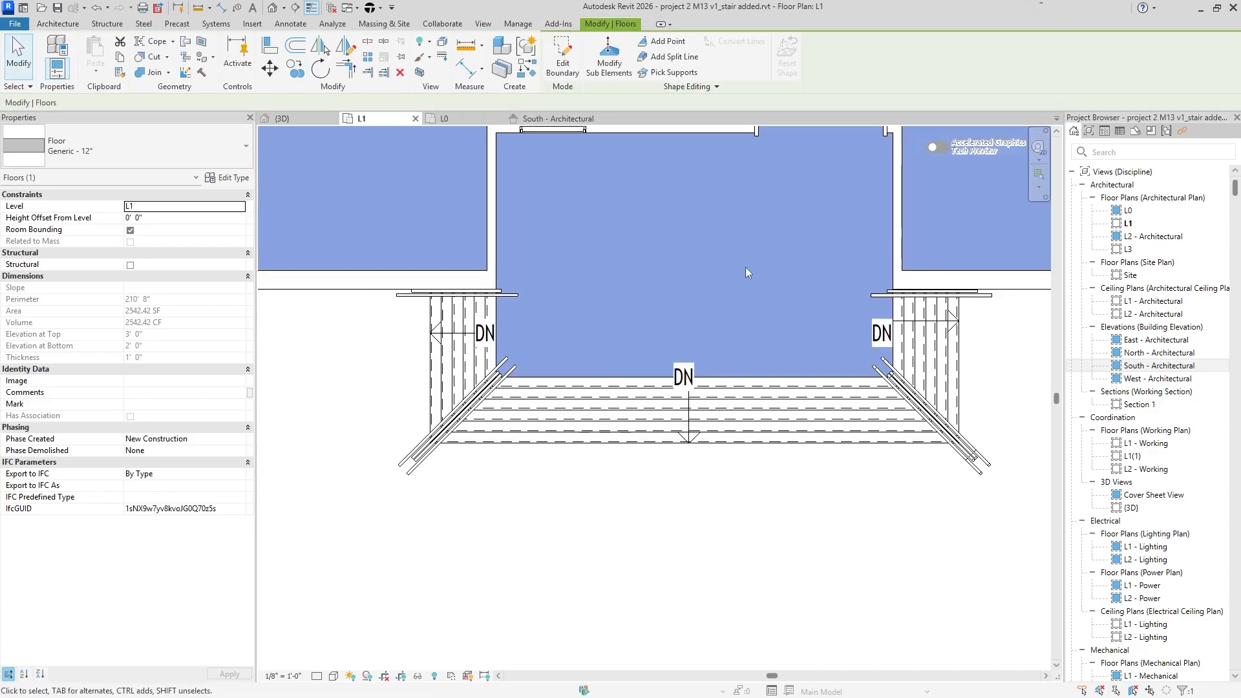
# - Examine in 3D how the extended verandah floor meets the stair runs and where the railings stand
pyautogui.scroll(-1, 747, 273)
pyautogui.click(324, 120)
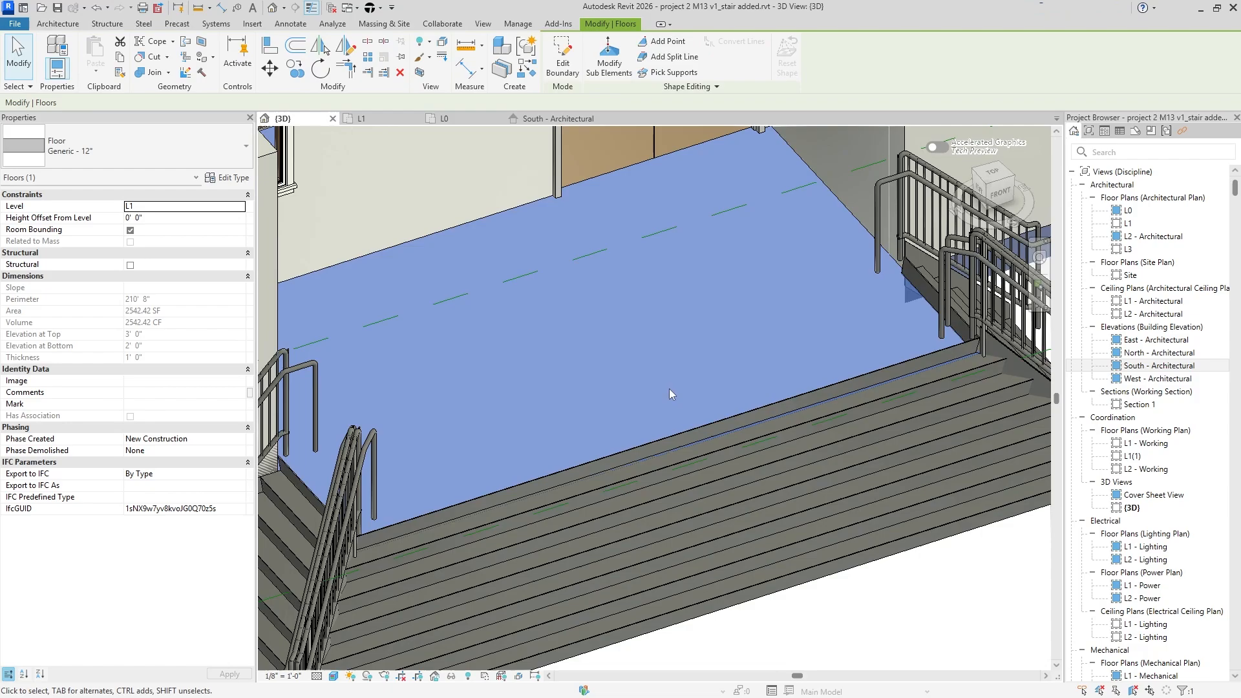
pyautogui.keyDown('shift'); pyautogui.moveTo(634, 376); pyautogui.dragTo(705, 391, button='middle'); pyautogui.keyUp('shift')
pyautogui.click(878, 501)
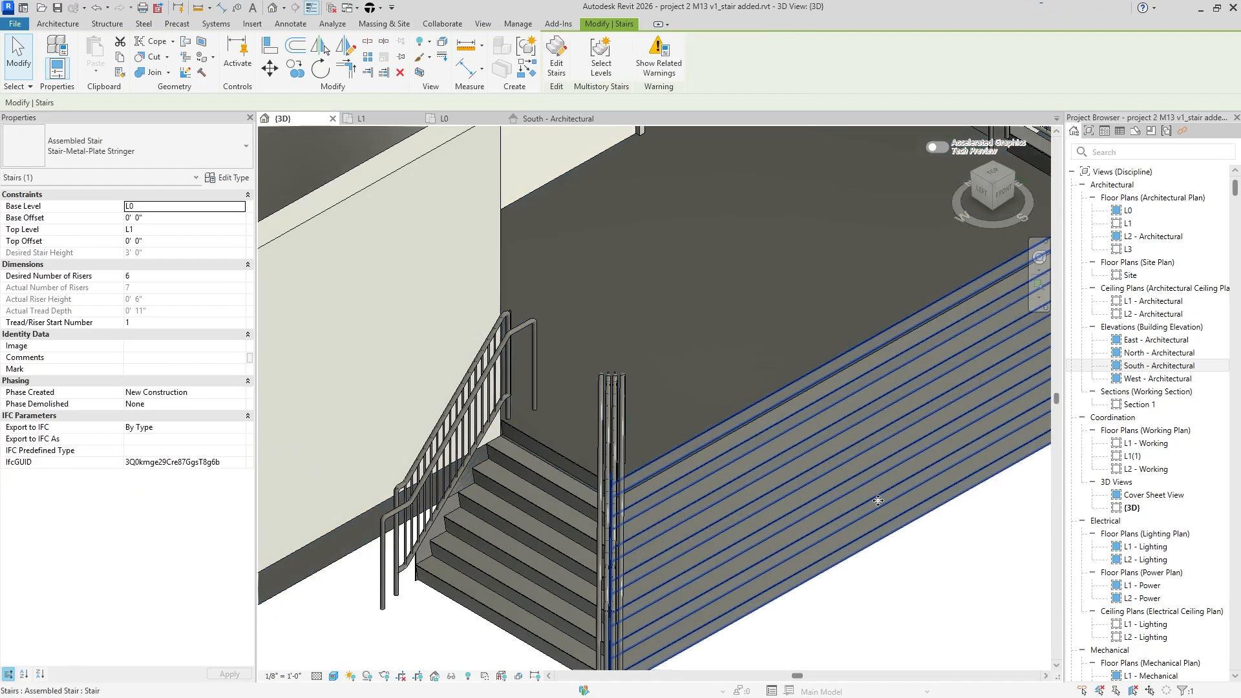
pyautogui.scroll(-2, 880, 499)
pyautogui.keyDown('shift'); pyautogui.moveTo(964, 424); pyautogui.dragTo(859, 405, button='middle'); pyautogui.keyUp('shift')
pyautogui.scroll(-2, 876, 406)
pyautogui.keyDown('shift'); pyautogui.moveTo(940, 354); pyautogui.dragTo(774, 355, button='middle'); pyautogui.keyUp('shift')
pyautogui.moveTo(775, 301); pyautogui.dragTo(868, 212, button='middle')
pyautogui.click(532, 467)
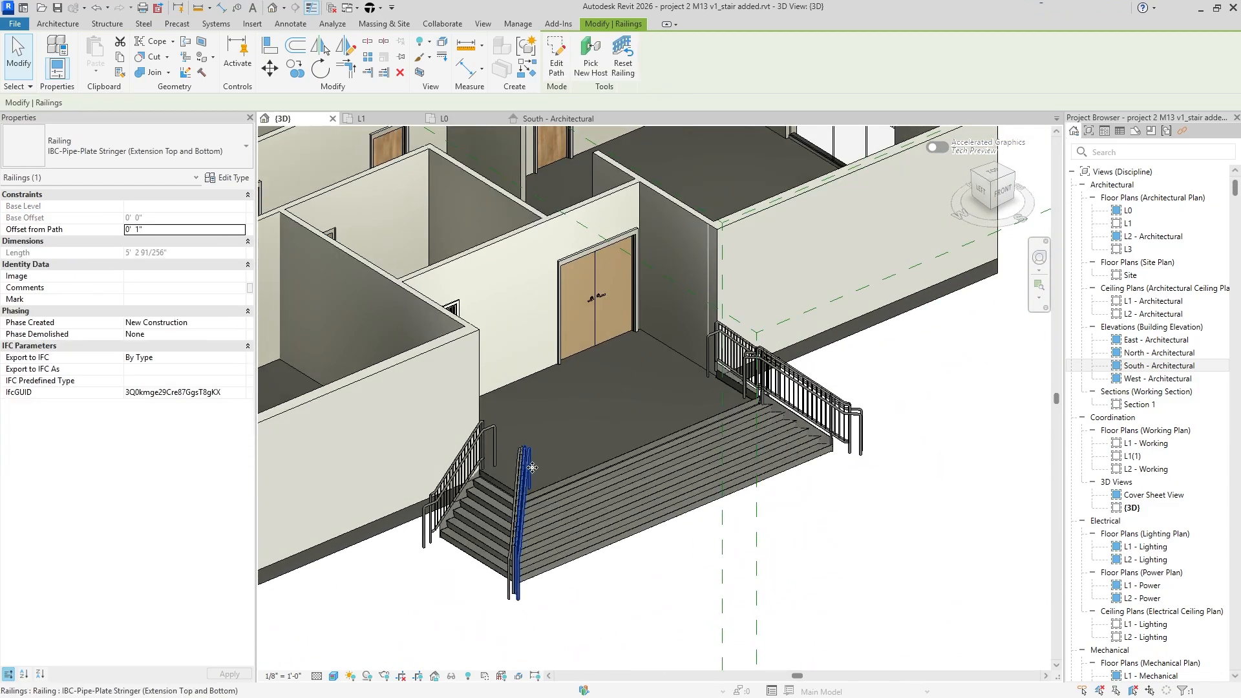
pyautogui.press('Escape')
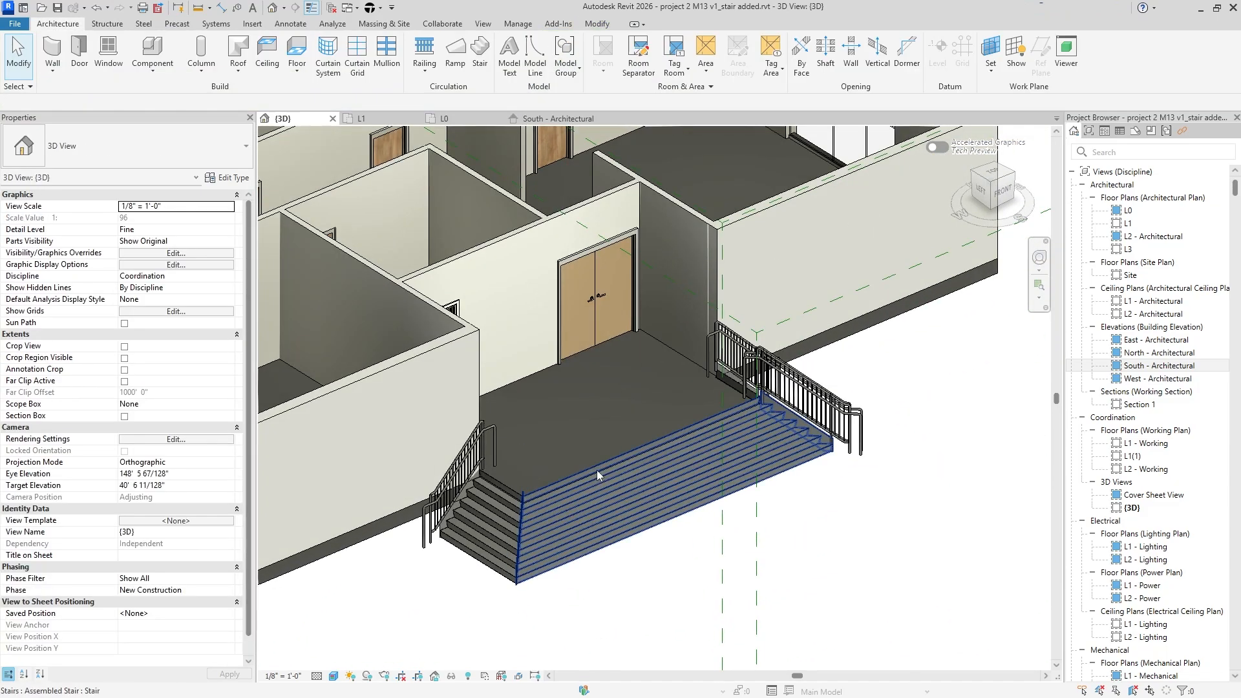
# - Delete the railings along the angled joints between the front stair and the side stairs
pyautogui.scroll(4, 561, 509)
pyautogui.scroll(-2, 751, 433)
pyautogui.scroll(-2, 904, 288)
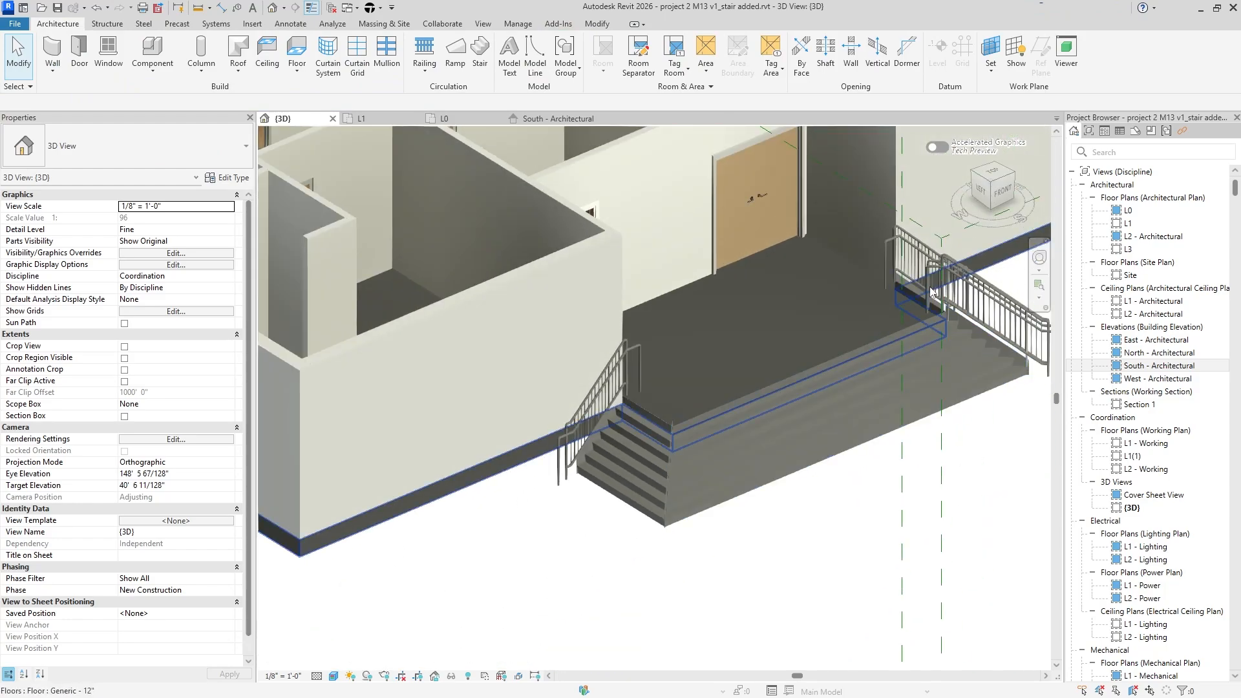
pyautogui.moveTo(941, 283); pyautogui.dragTo(740, 360, button='middle')
pyautogui.click(765, 355)
pyautogui.press('Delete')
pyautogui.click(767, 355)
pyautogui.press('Delete')
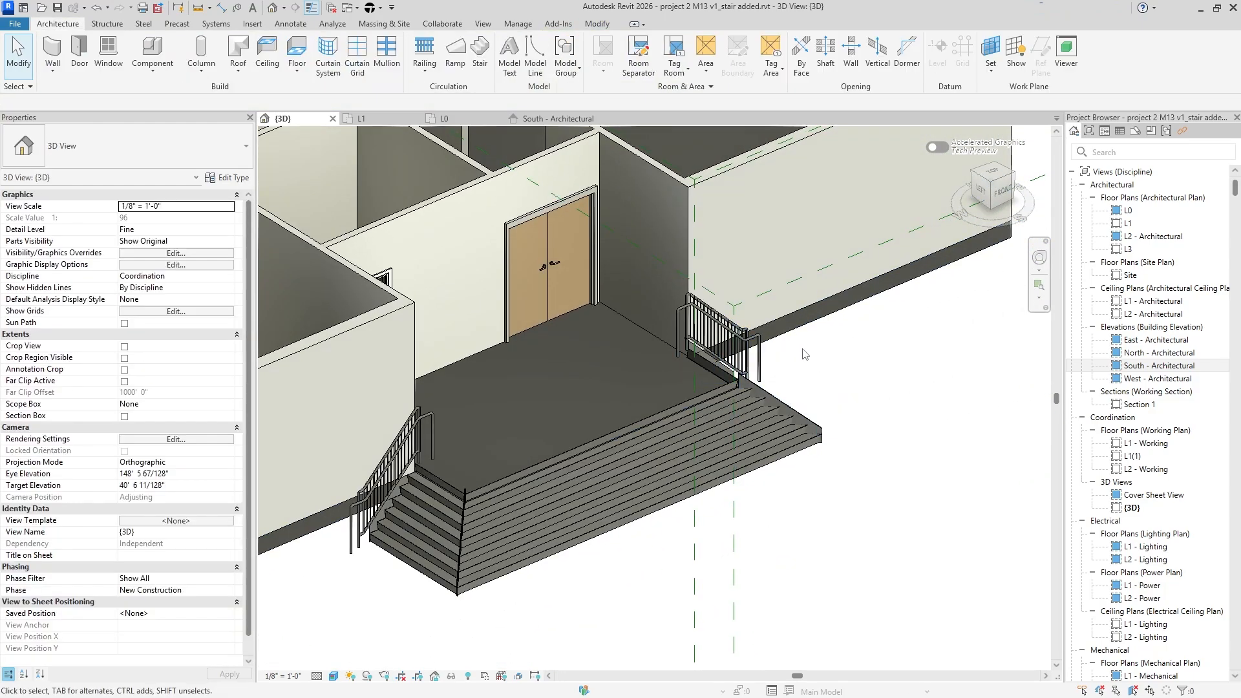
# - Delete the remaining wall-side railings of both side stairs
pyautogui.click(722, 337)
pyautogui.press('Delete')
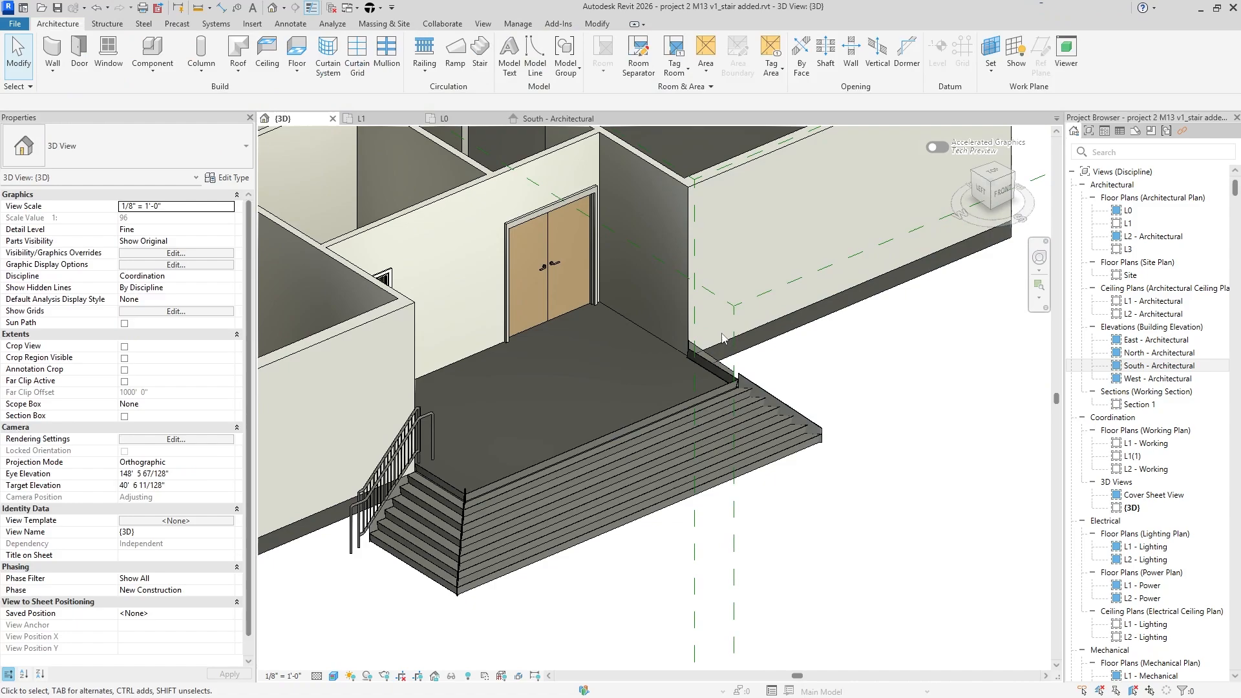
pyautogui.click(415, 444)
pyautogui.press('Escape')
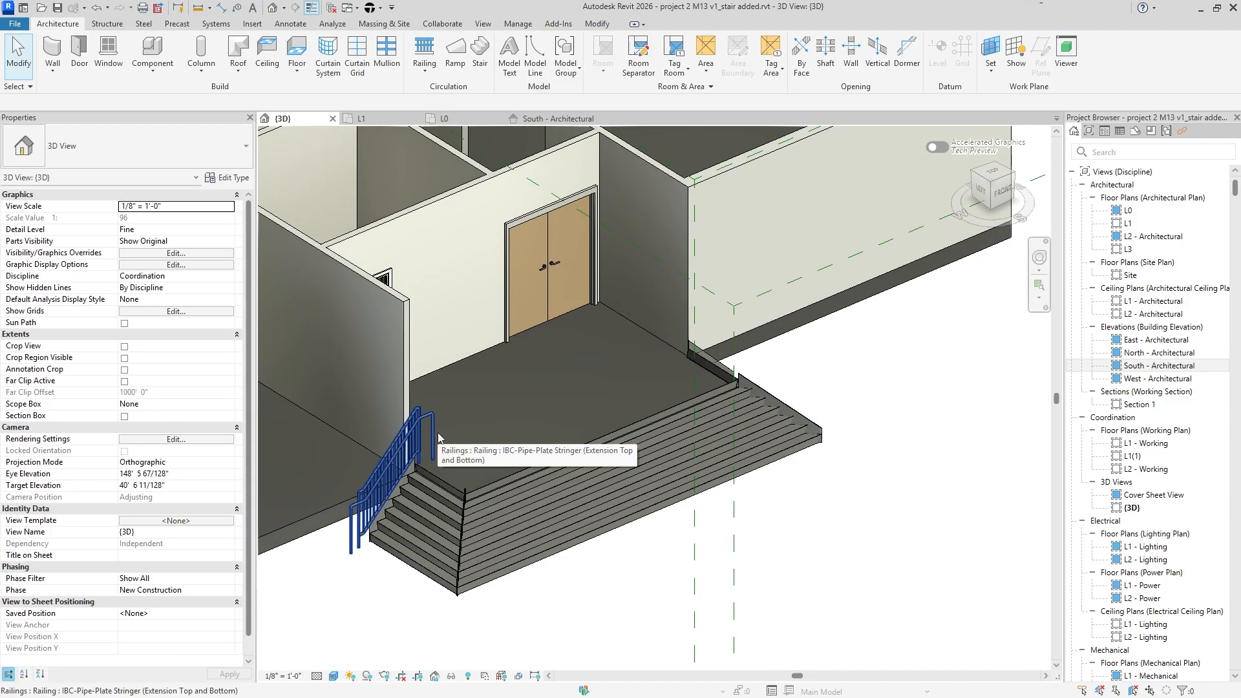
pyautogui.click(431, 441)
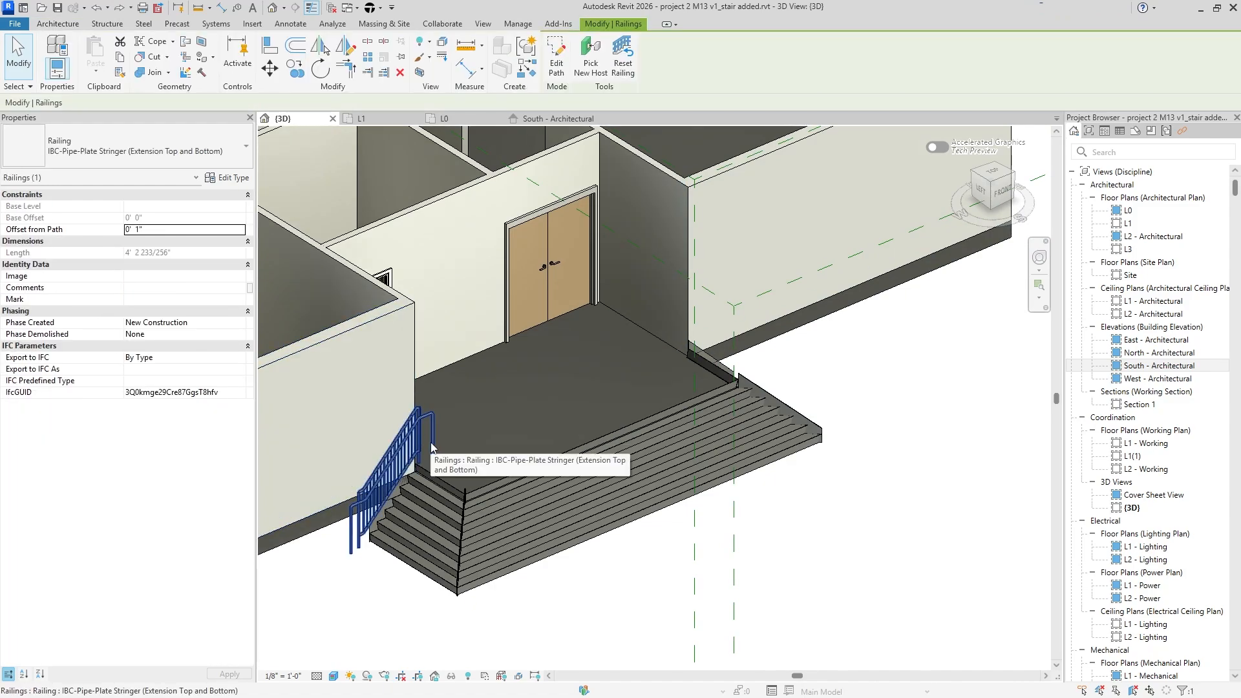
pyautogui.press('Delete')
# - Inspect the entrance stairs and verandah floor in 3D from the front, up close and from farther away
pyautogui.keyDown('shift'); pyautogui.moveTo(429, 440); pyautogui.dragTo(647, 509, button='middle'); pyautogui.keyUp('shift')
pyautogui.scroll(6, 746, 490)
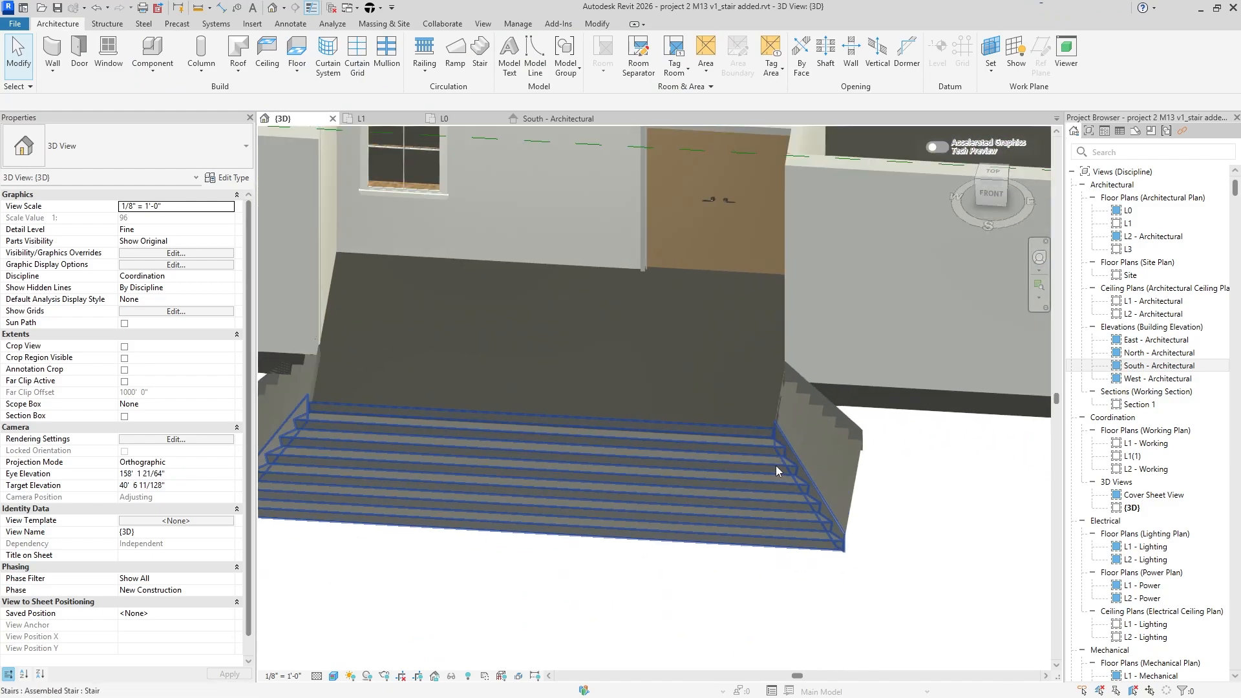
pyautogui.scroll(-7, 718, 533)
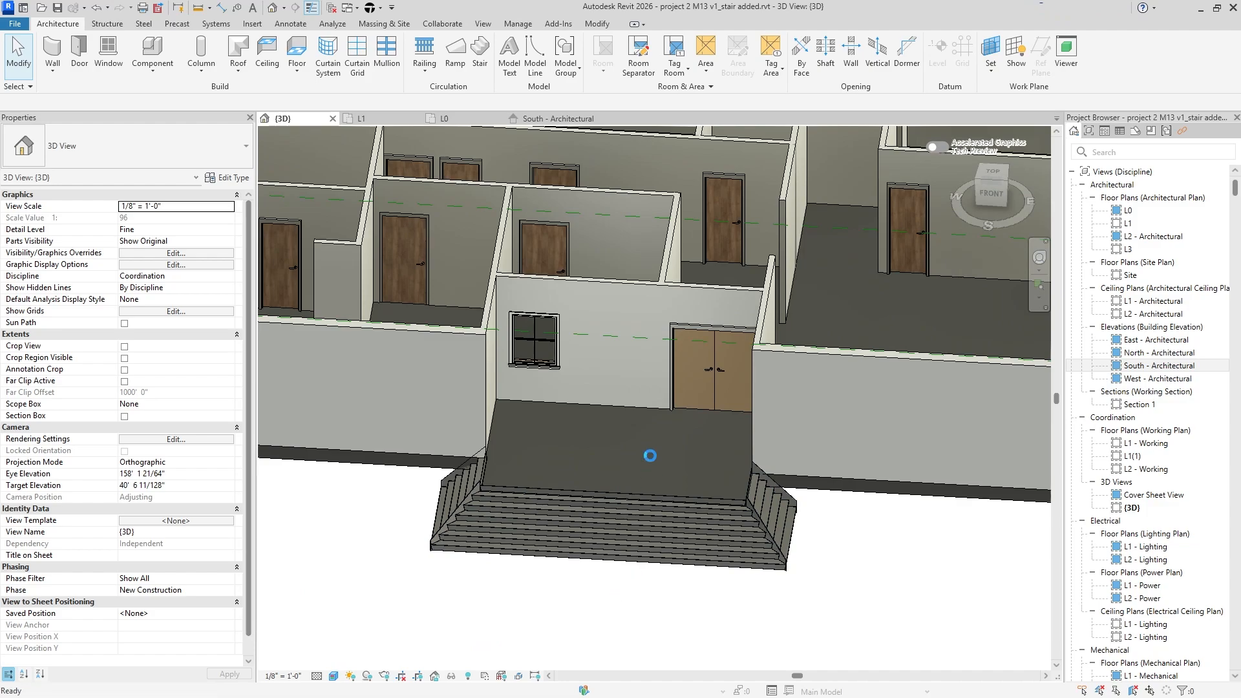
pyautogui.hotkey('alt', 'Tab')
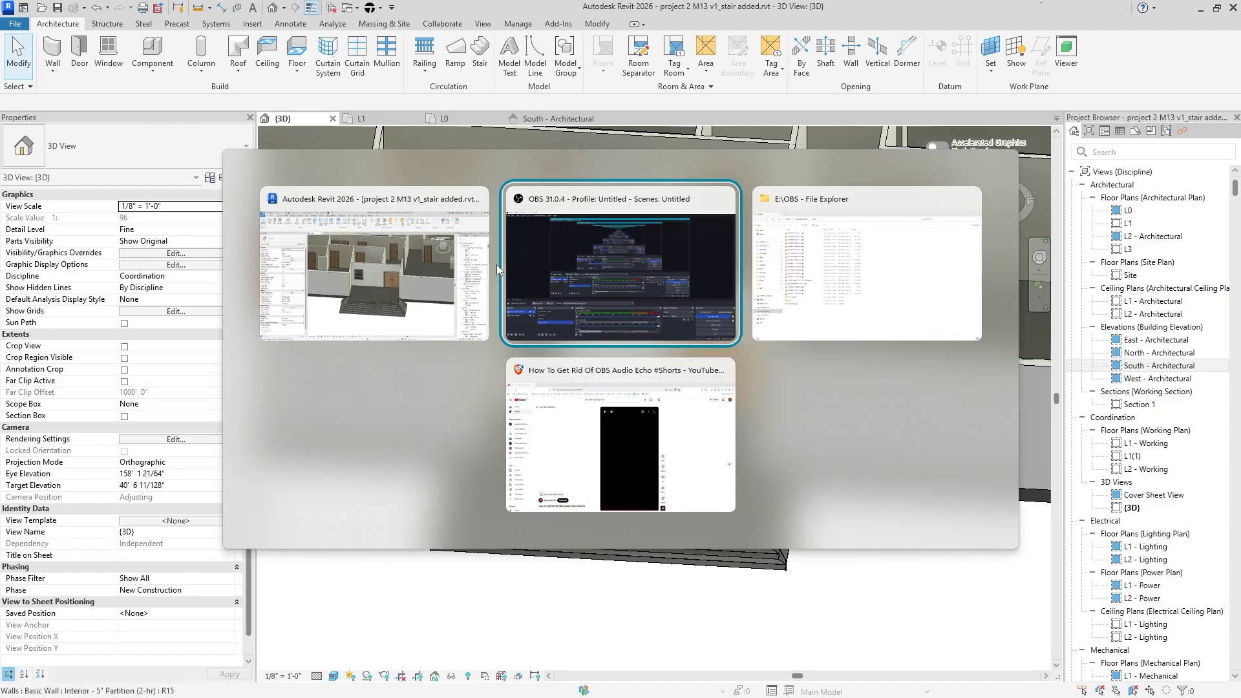
pyautogui.click(438, 295)
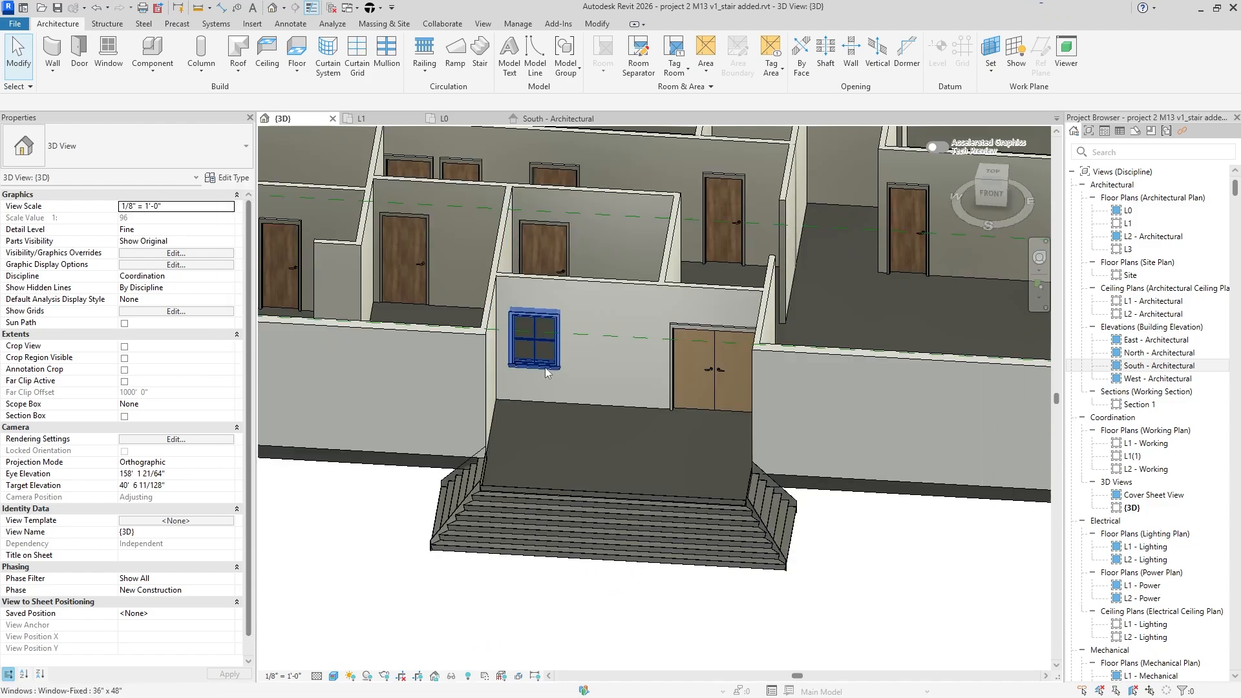
pyautogui.keyDown('shift'); pyautogui.moveTo(688, 451); pyautogui.dragTo(703, 421, button='middle'); pyautogui.keyUp('shift')
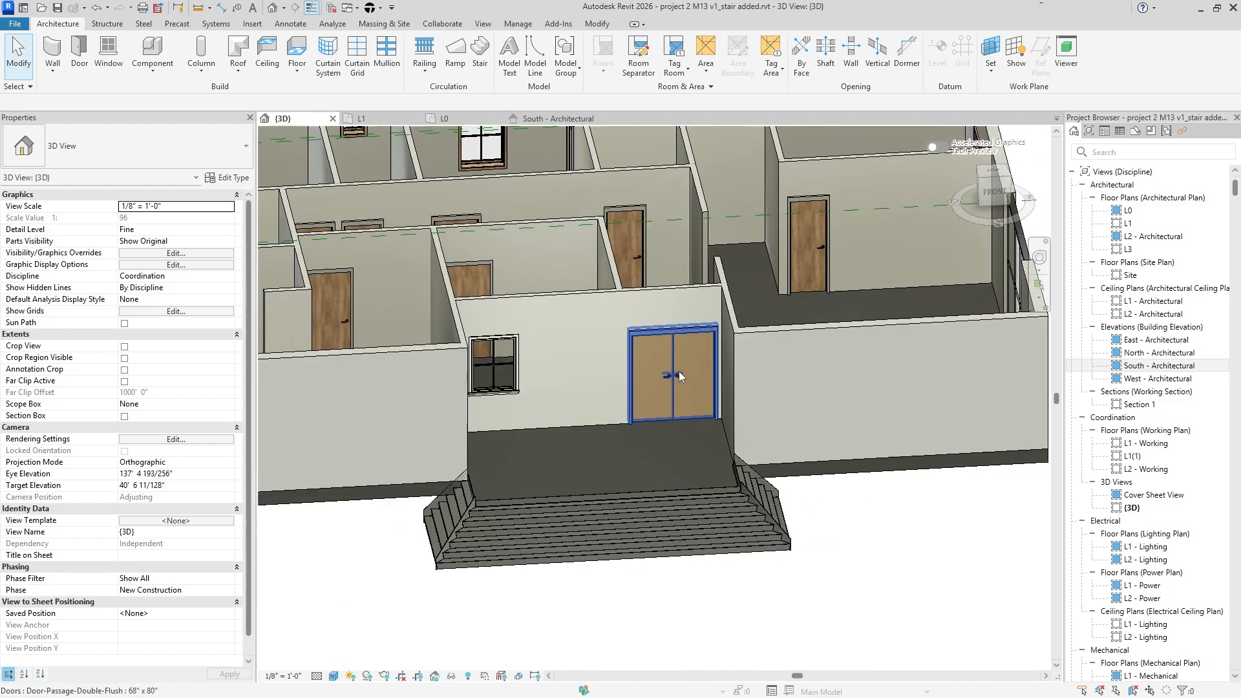